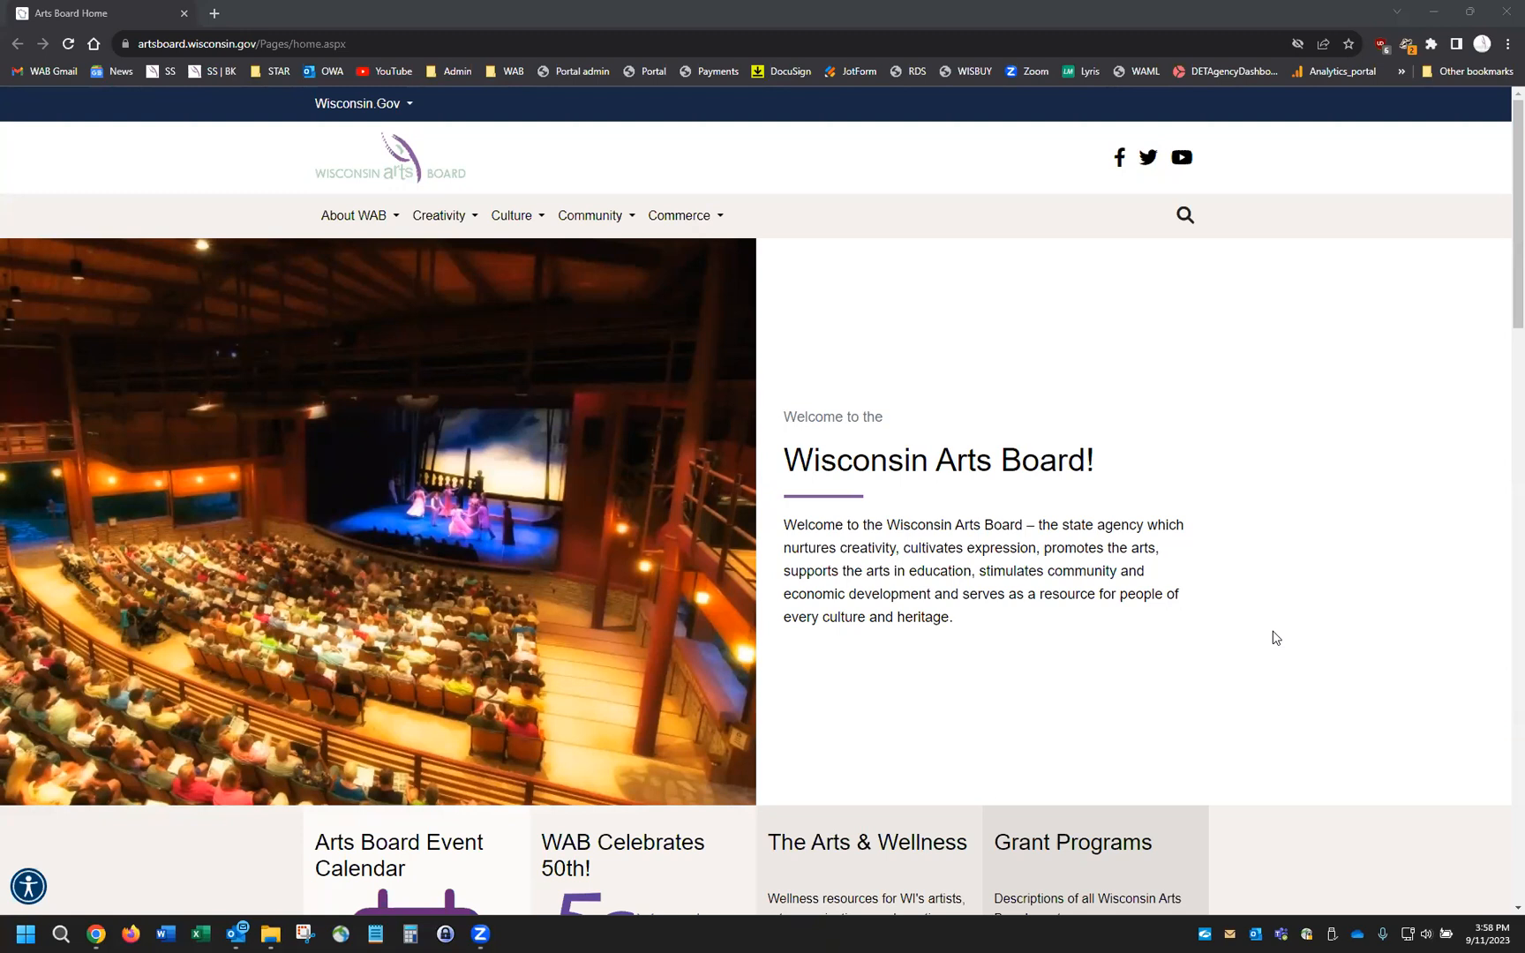
Scroll down the Arts Board home page and open WAB GRANT PROGRAMS under Grant Programs
{"action": "scroll", "coordinate": [1276, 638], "scroll_direction": "down", "scroll_amount": 2}
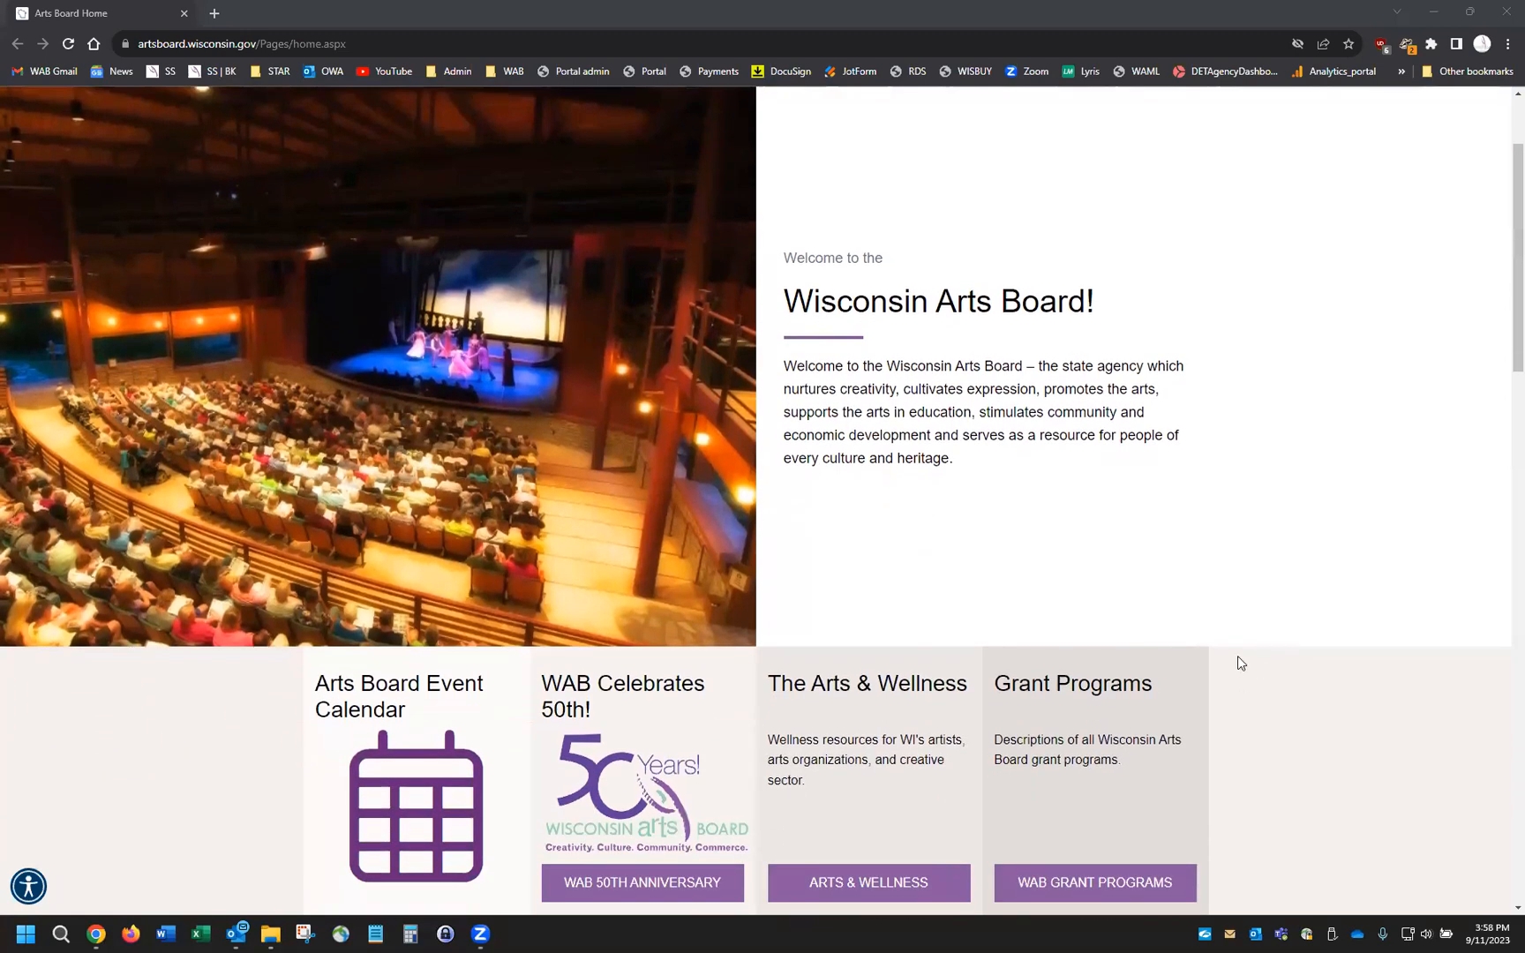
{"action": "scroll", "coordinate": [1239, 655], "scroll_direction": "down", "scroll_amount": 1}
{"action": "scroll", "coordinate": [1147, 617], "scroll_direction": "down", "scroll_amount": 3}
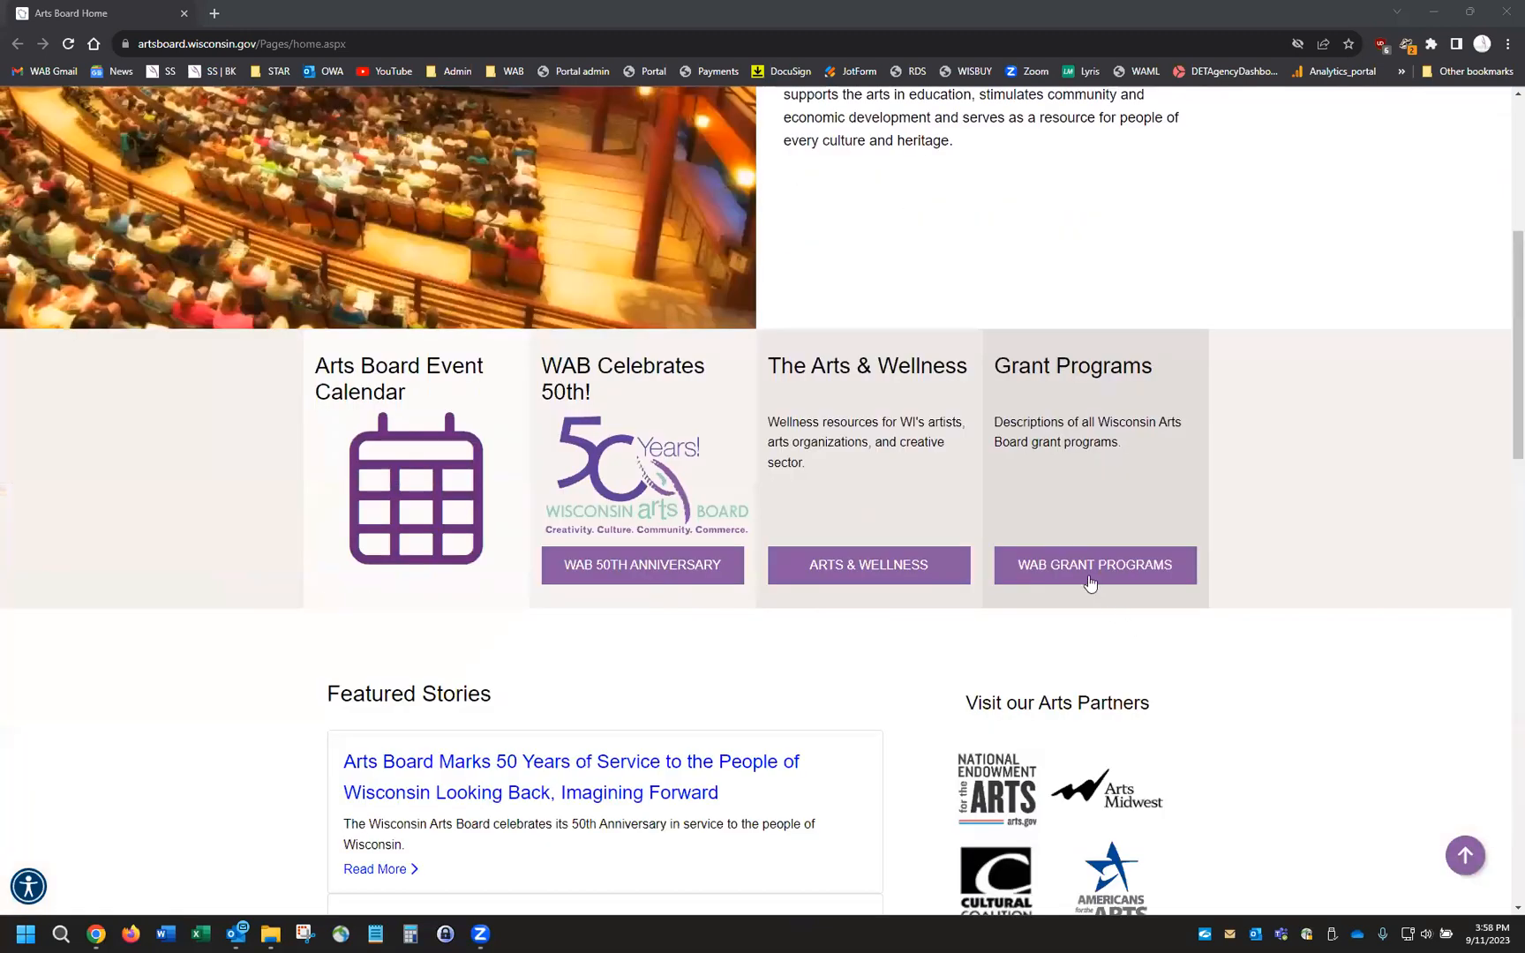
{"action": "left_click", "coordinate": [1078, 567]}
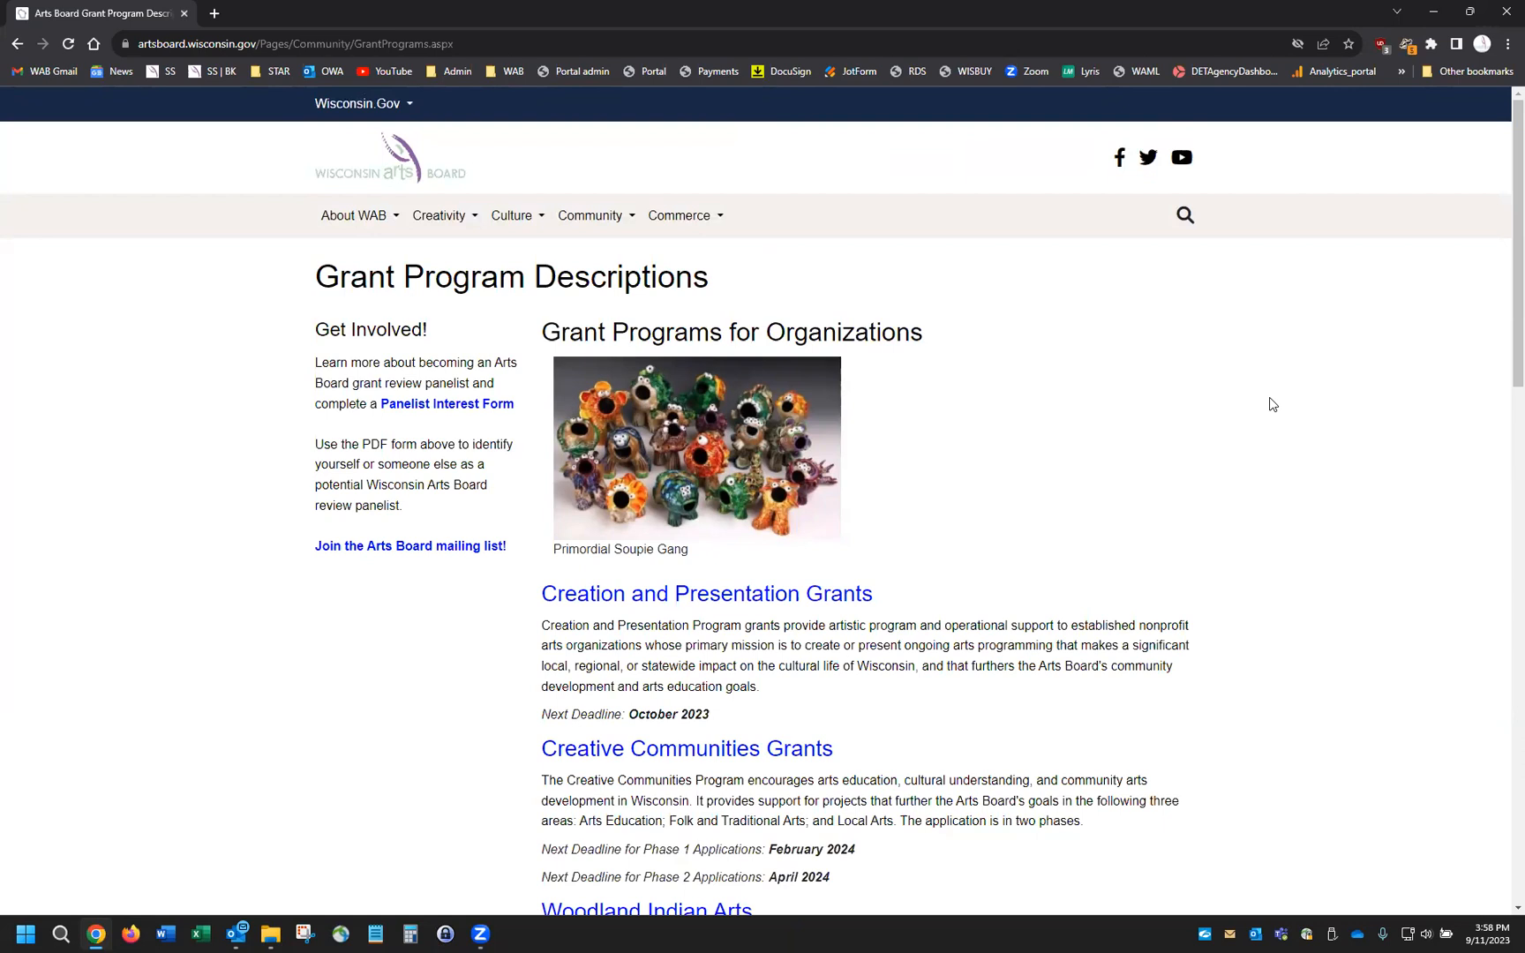
Open the Creation and Presentation Grants page and launch the online application system with Apply Here!
{"action": "left_click", "coordinate": [706, 605]}
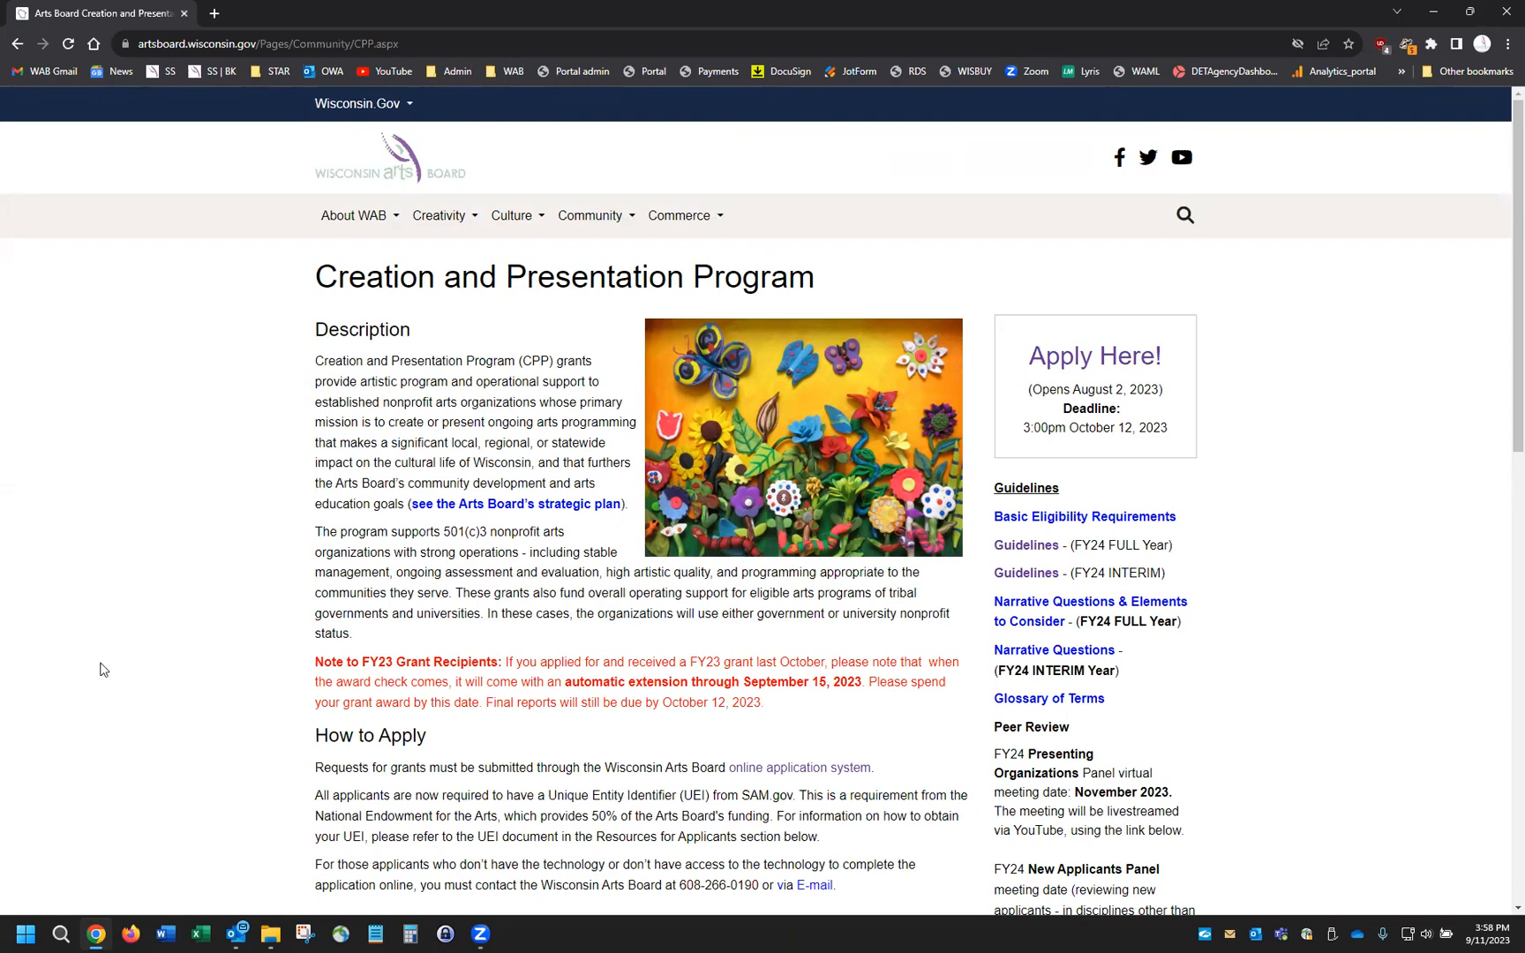
{"action": "scroll", "coordinate": [202, 635], "scroll_direction": "down", "scroll_amount": 3}
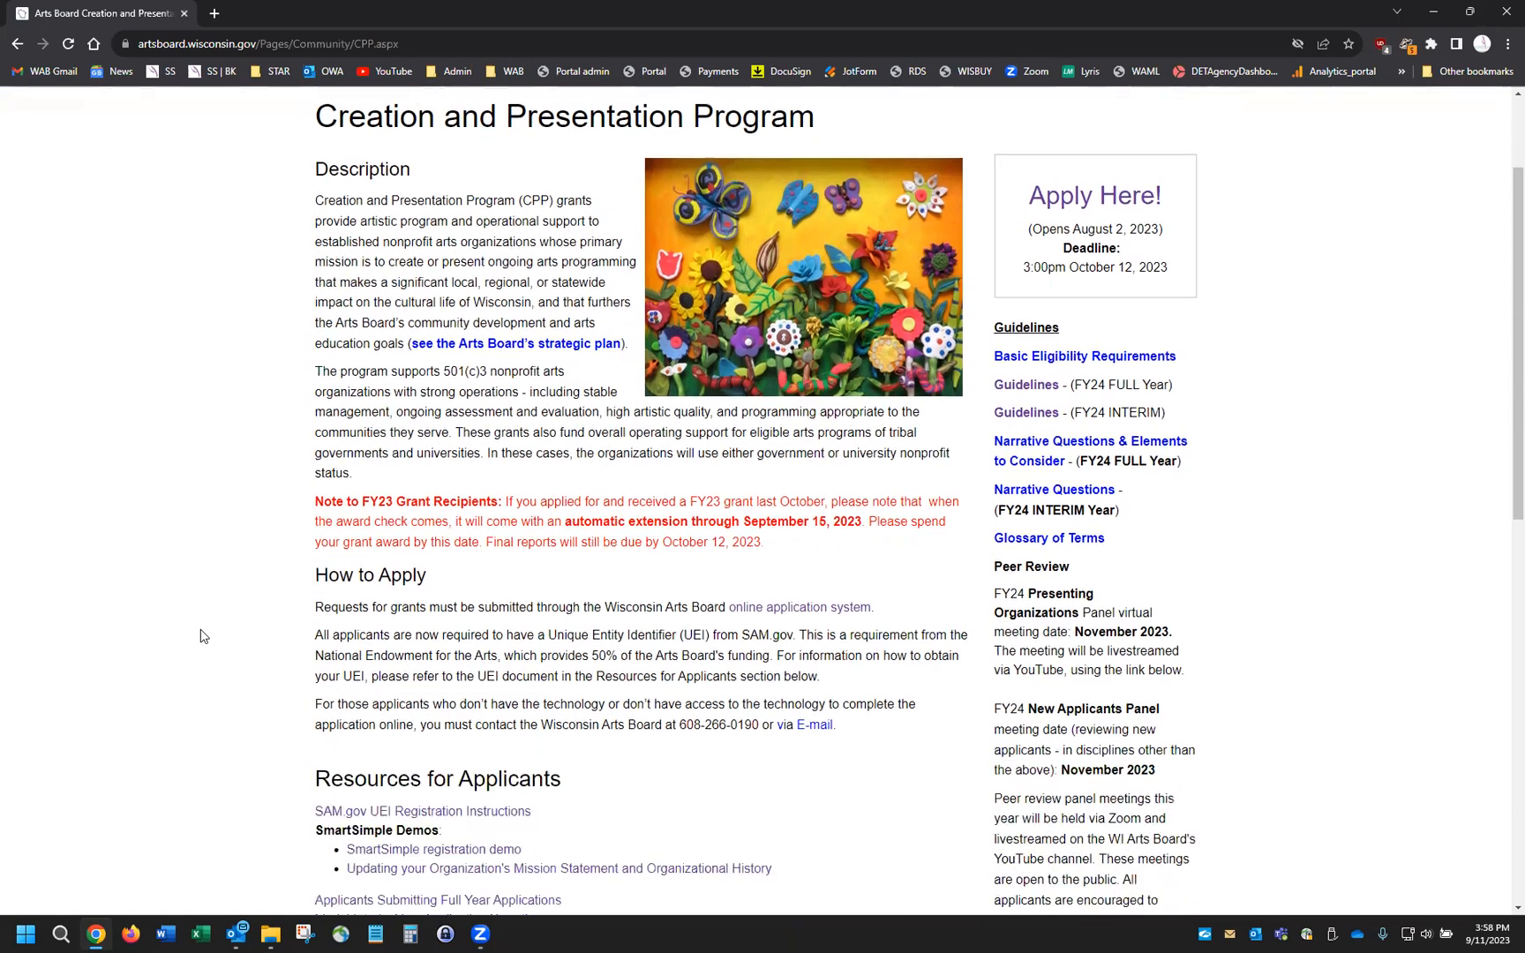
{"action": "scroll", "coordinate": [273, 528], "scroll_direction": "up", "scroll_amount": 2}
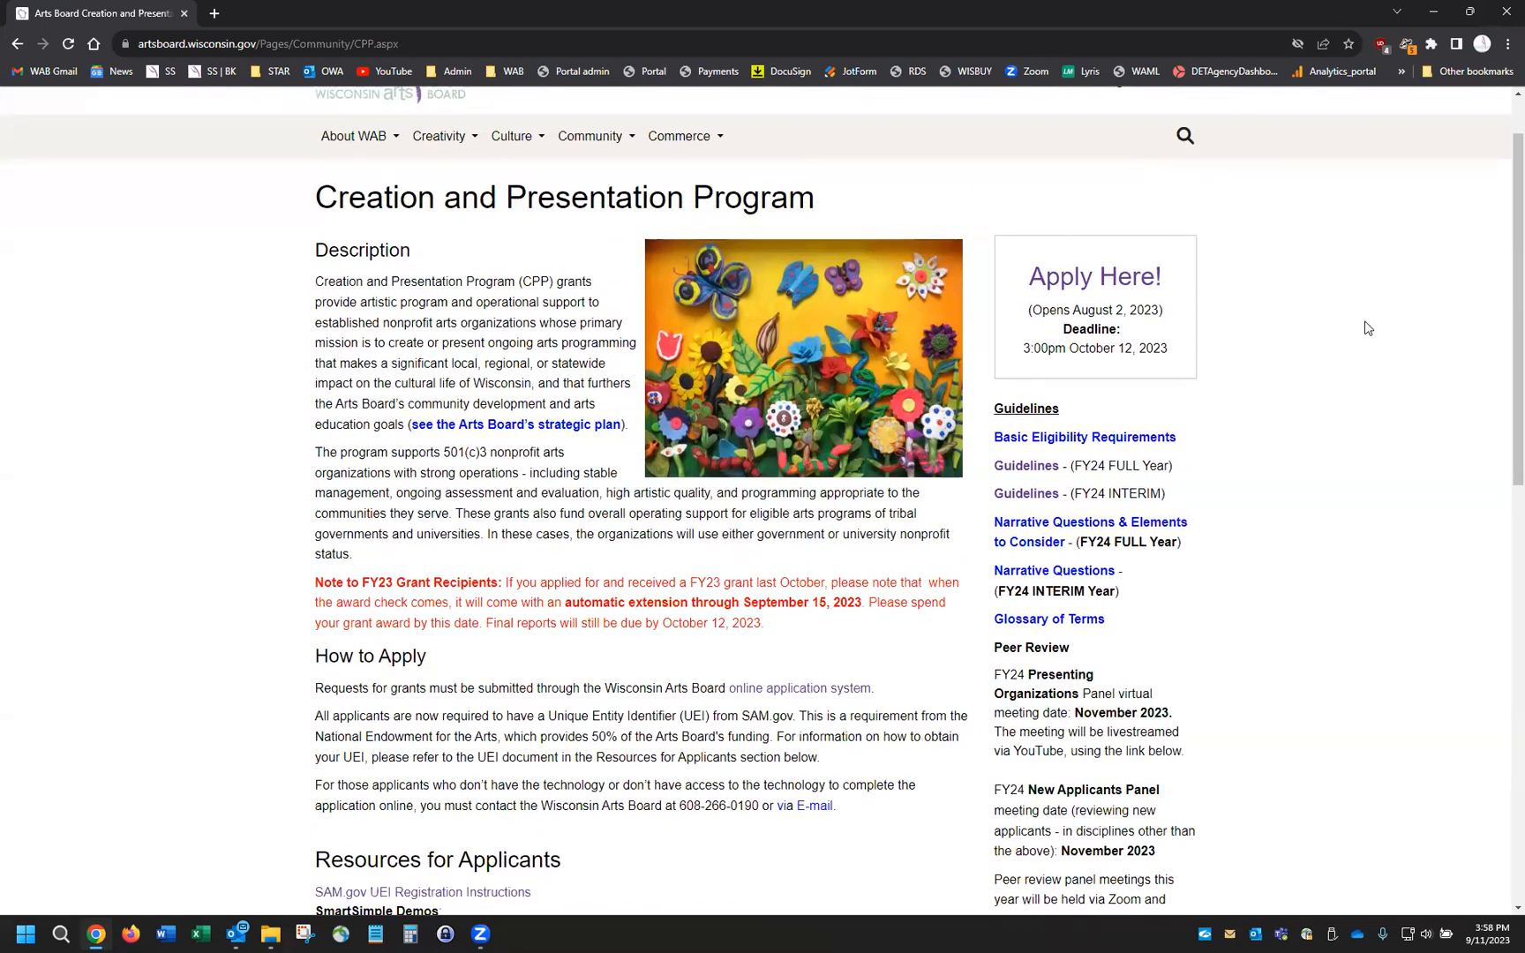
{"action": "left_click", "coordinate": [1123, 280]}
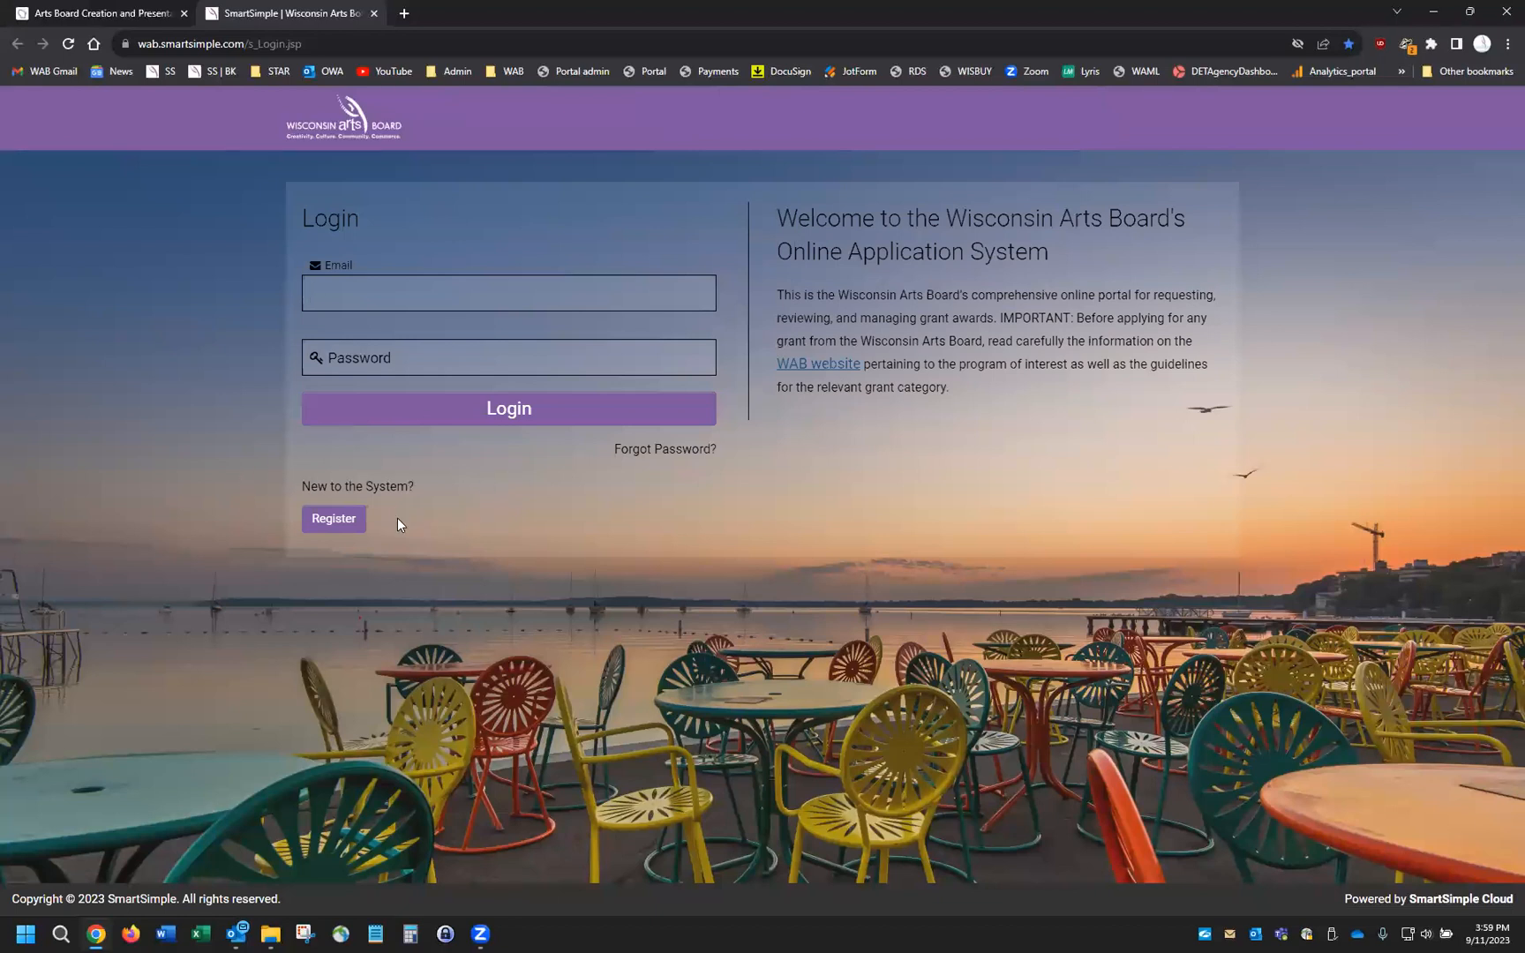
Register a new account as A Non-Profit Organization
{"action": "left_click", "coordinate": [346, 524]}
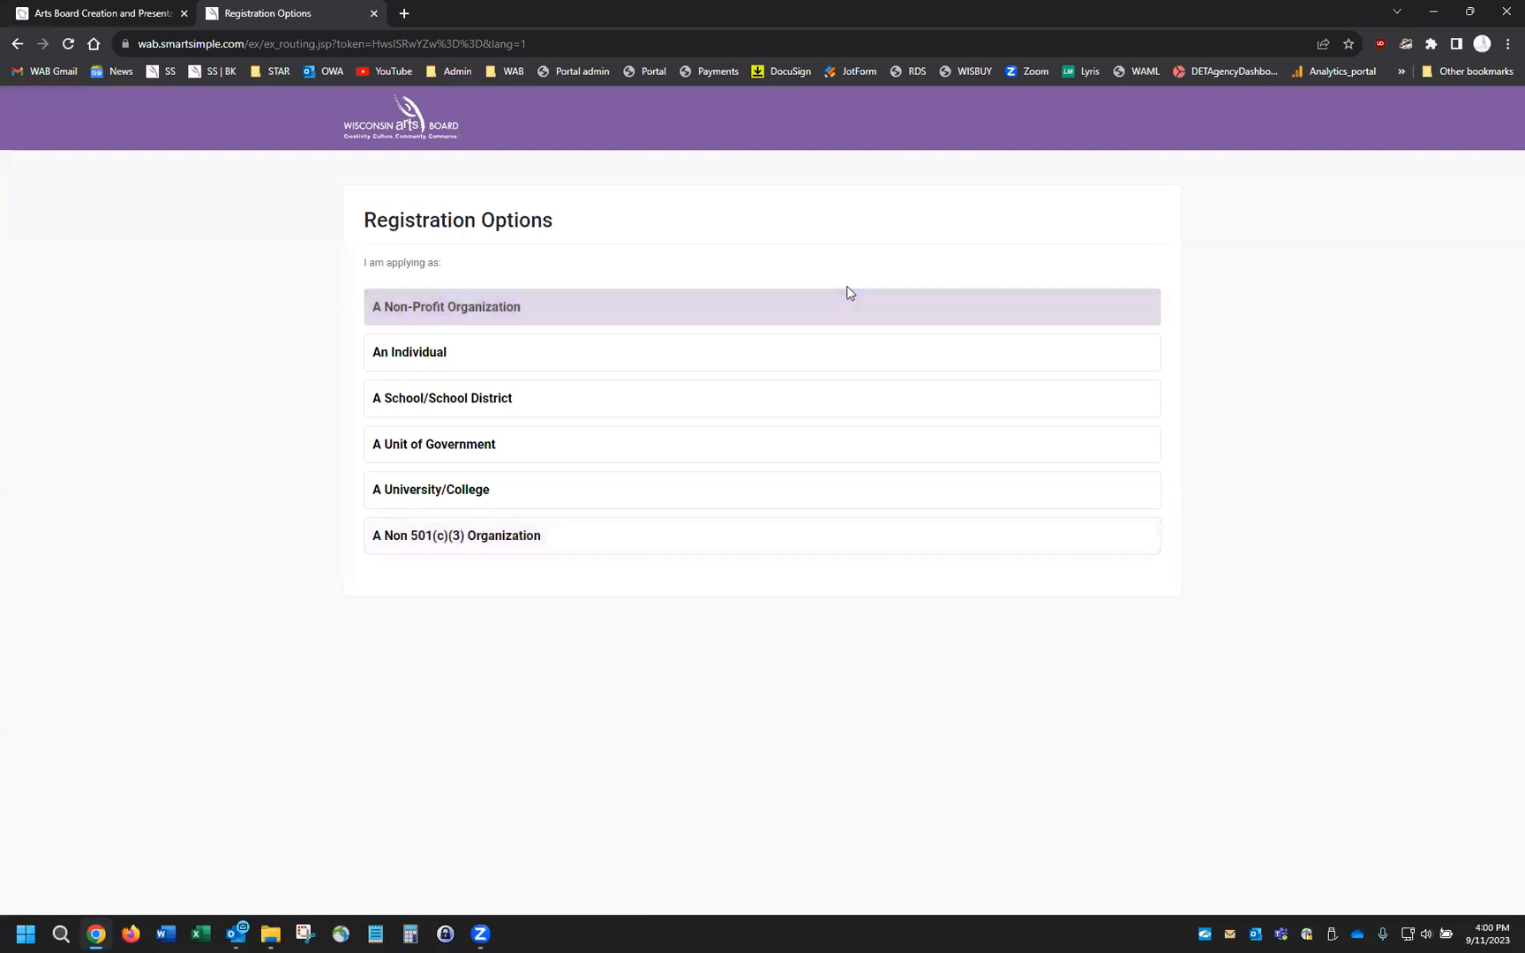
{"action": "left_click", "coordinate": [797, 311]}
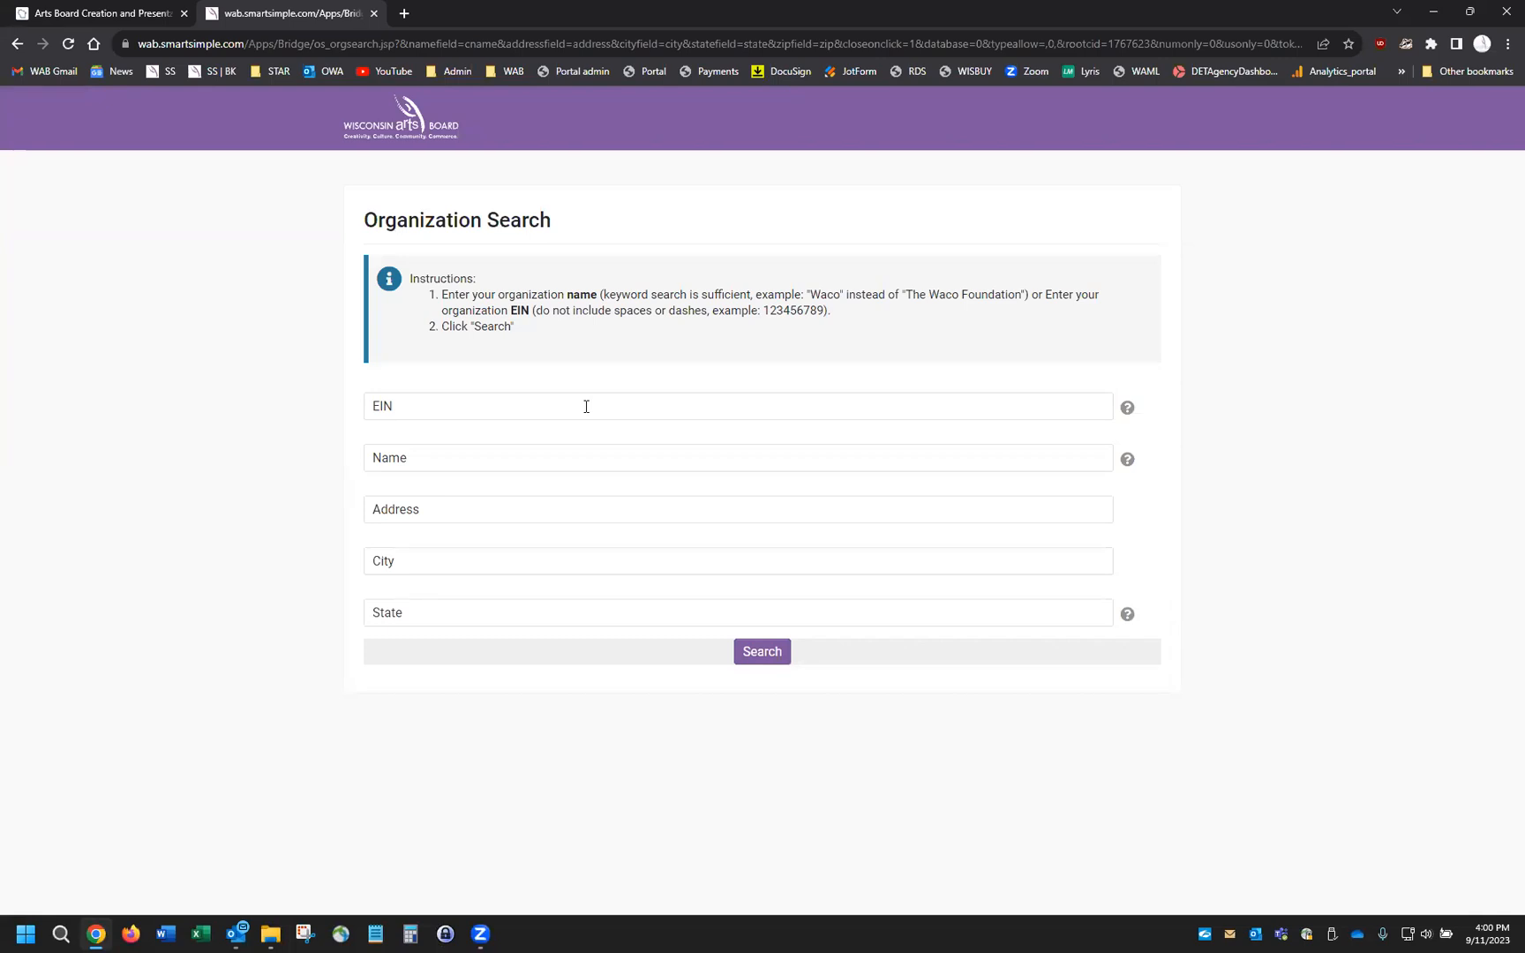
Search organizations named 'New Glarus' and select New Glarus Historical Society Inc
{"action": "left_click", "coordinate": [629, 460]}
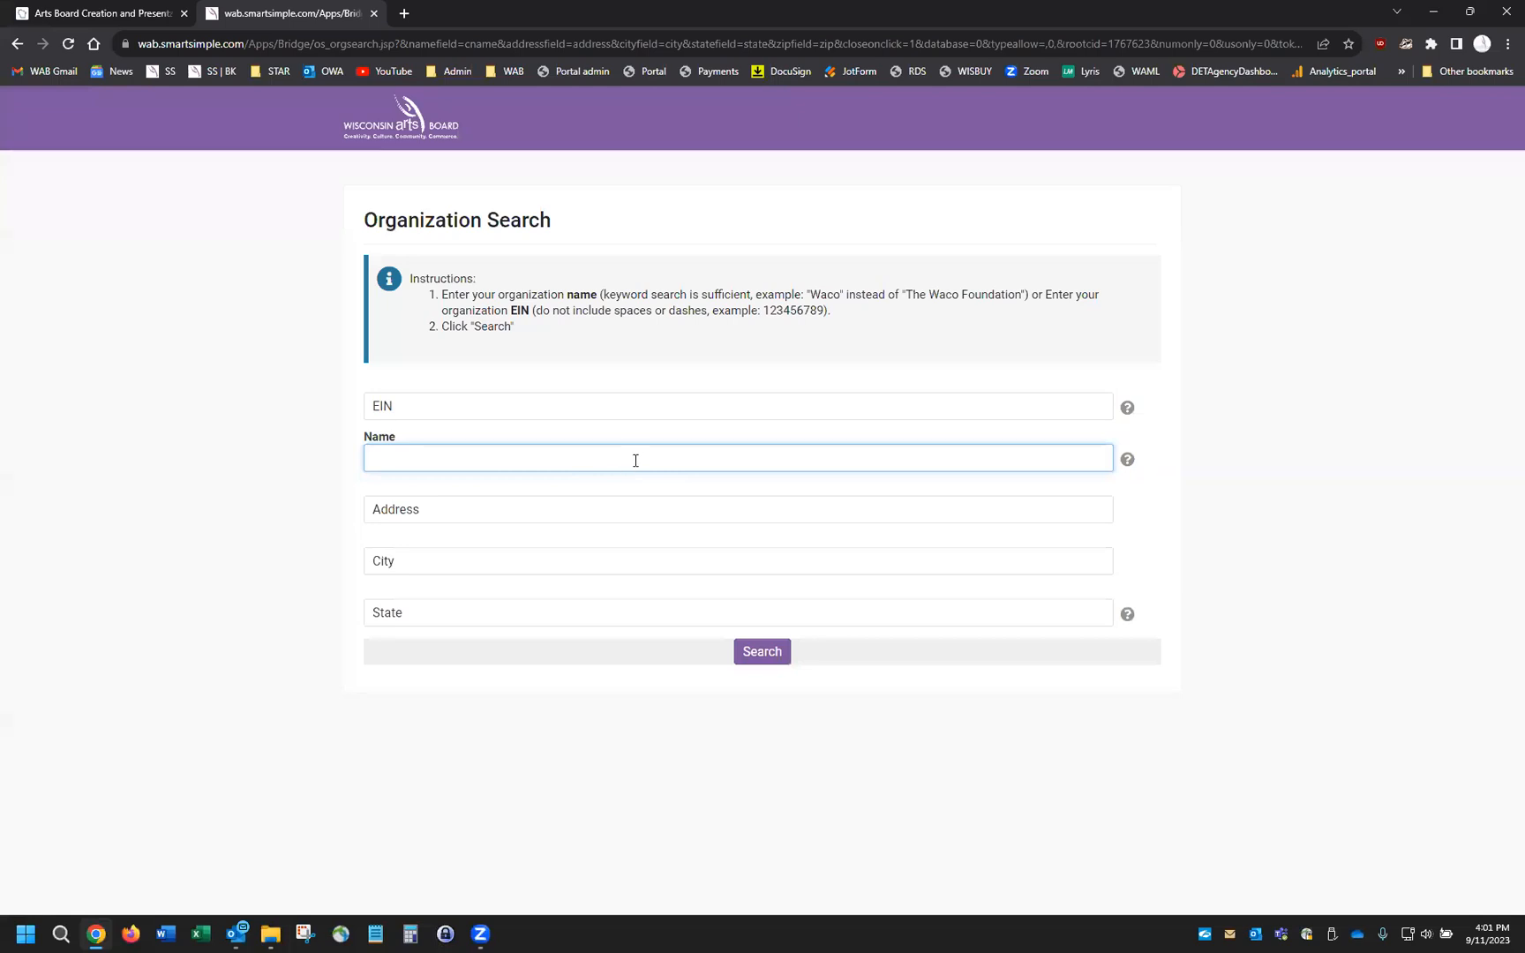
{"action": "type", "text": "New Glarus"}
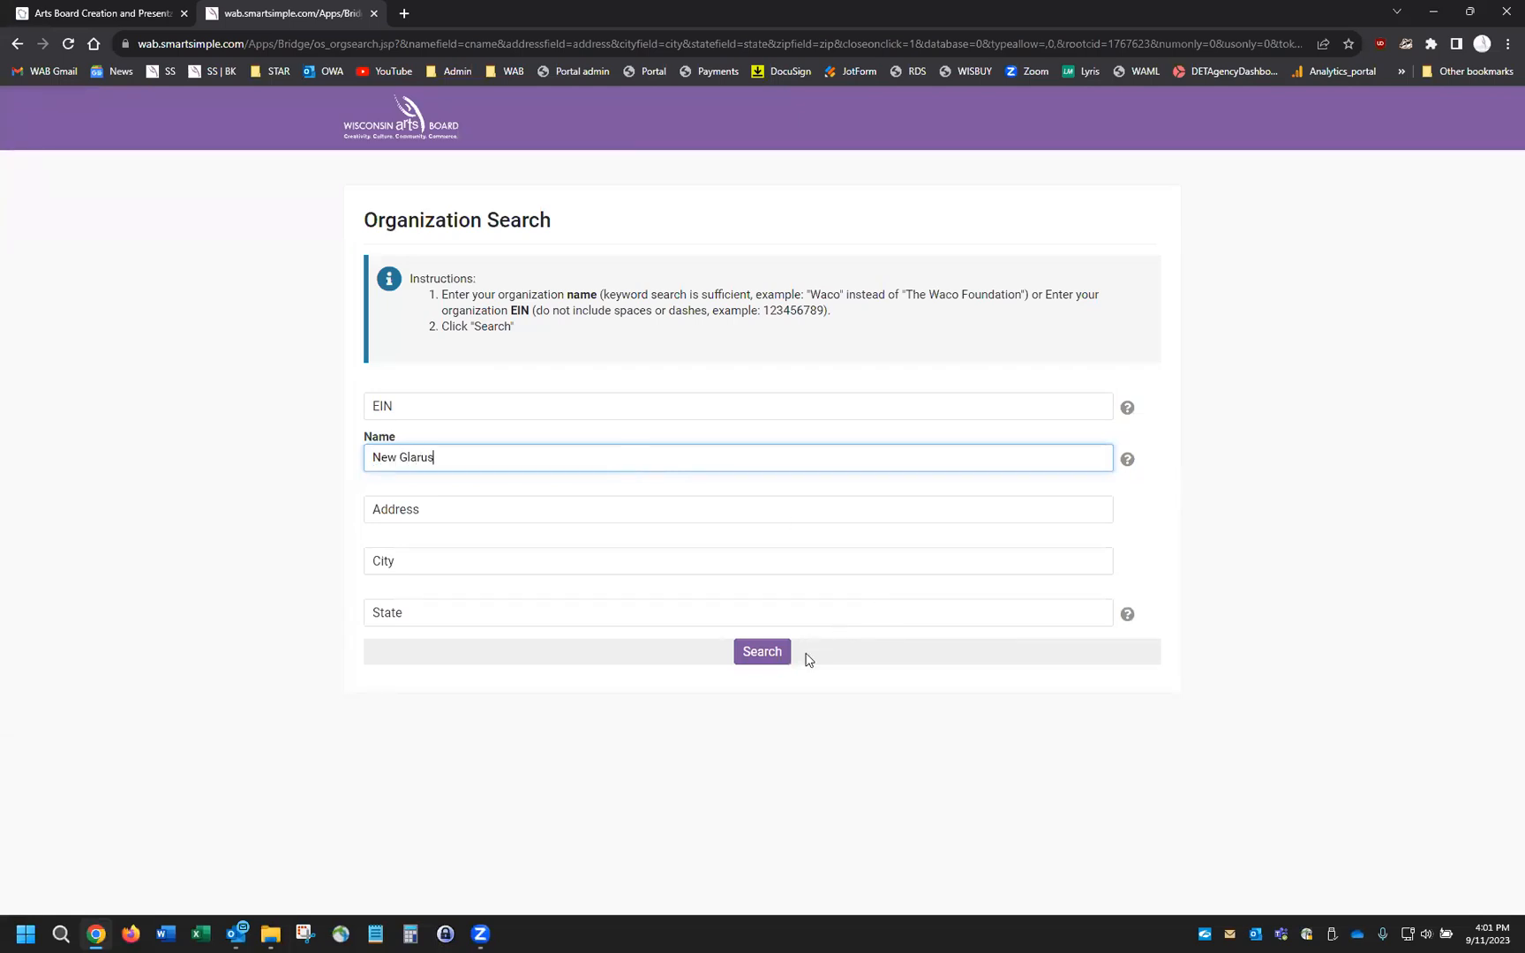
{"action": "left_click", "coordinate": [781, 660]}
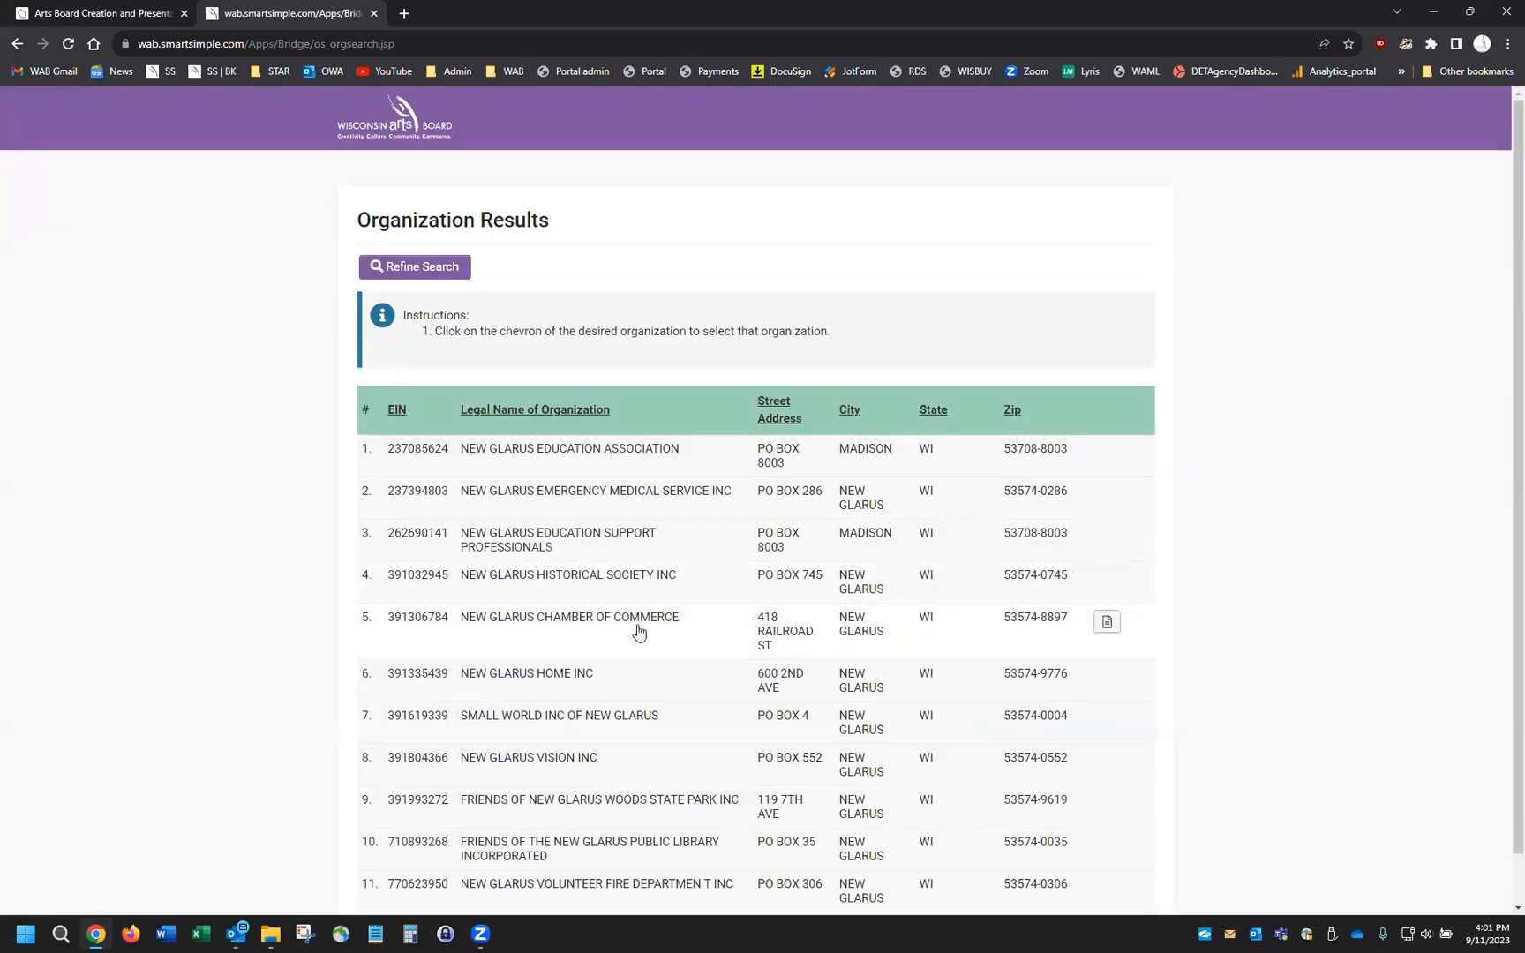
{"action": "scroll", "coordinate": [639, 632], "scroll_direction": "down", "scroll_amount": 1}
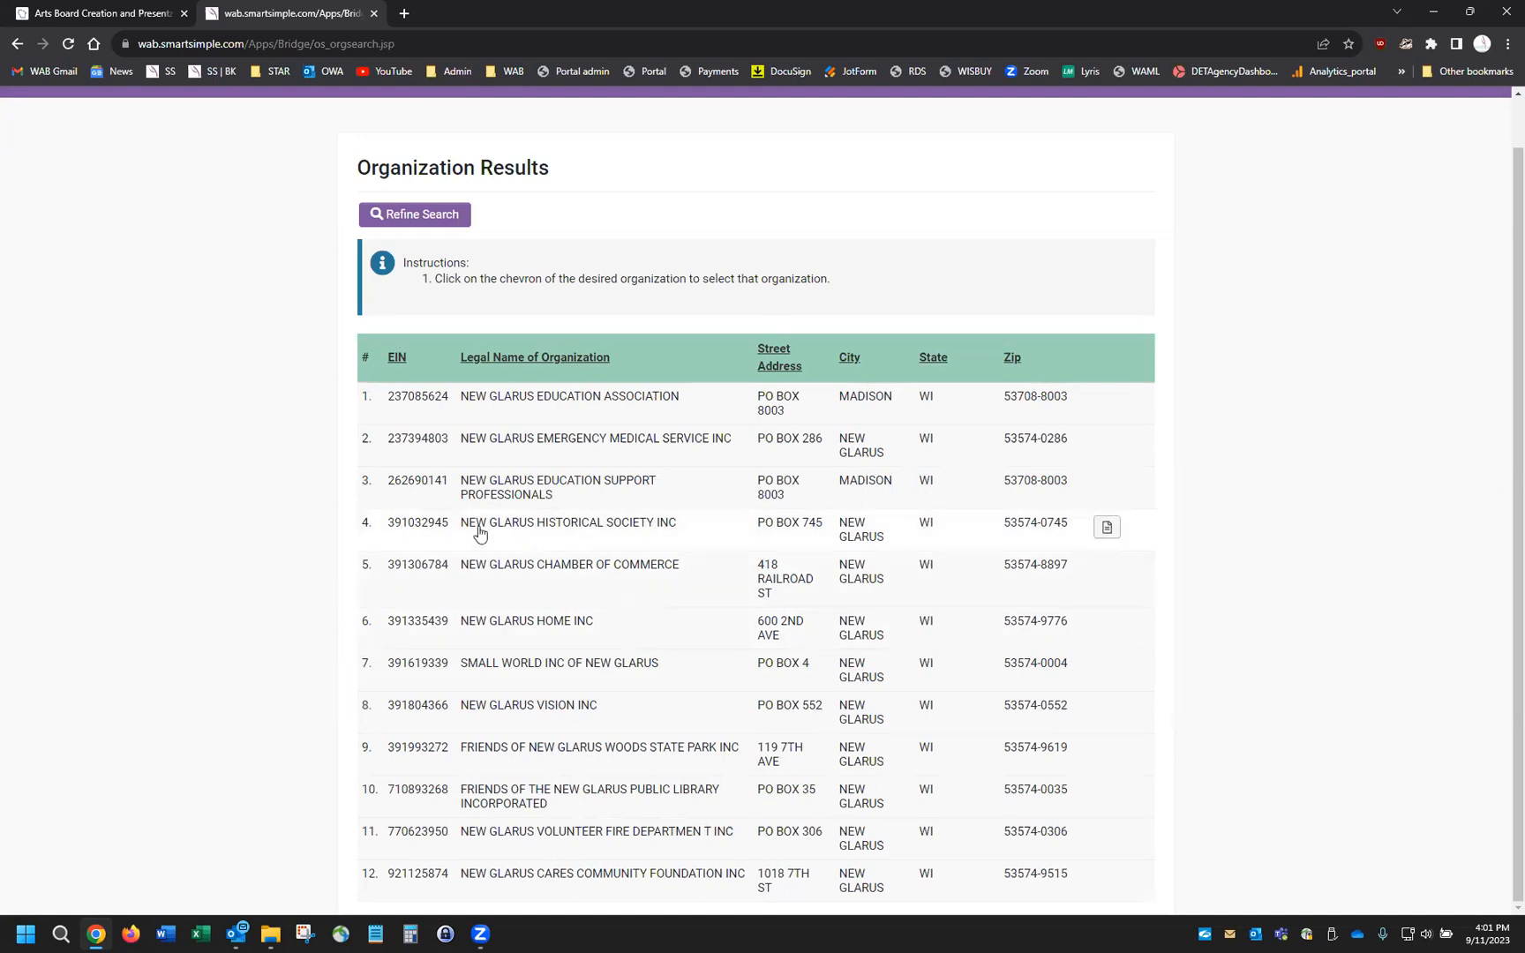
{"action": "left_click", "coordinate": [512, 531]}
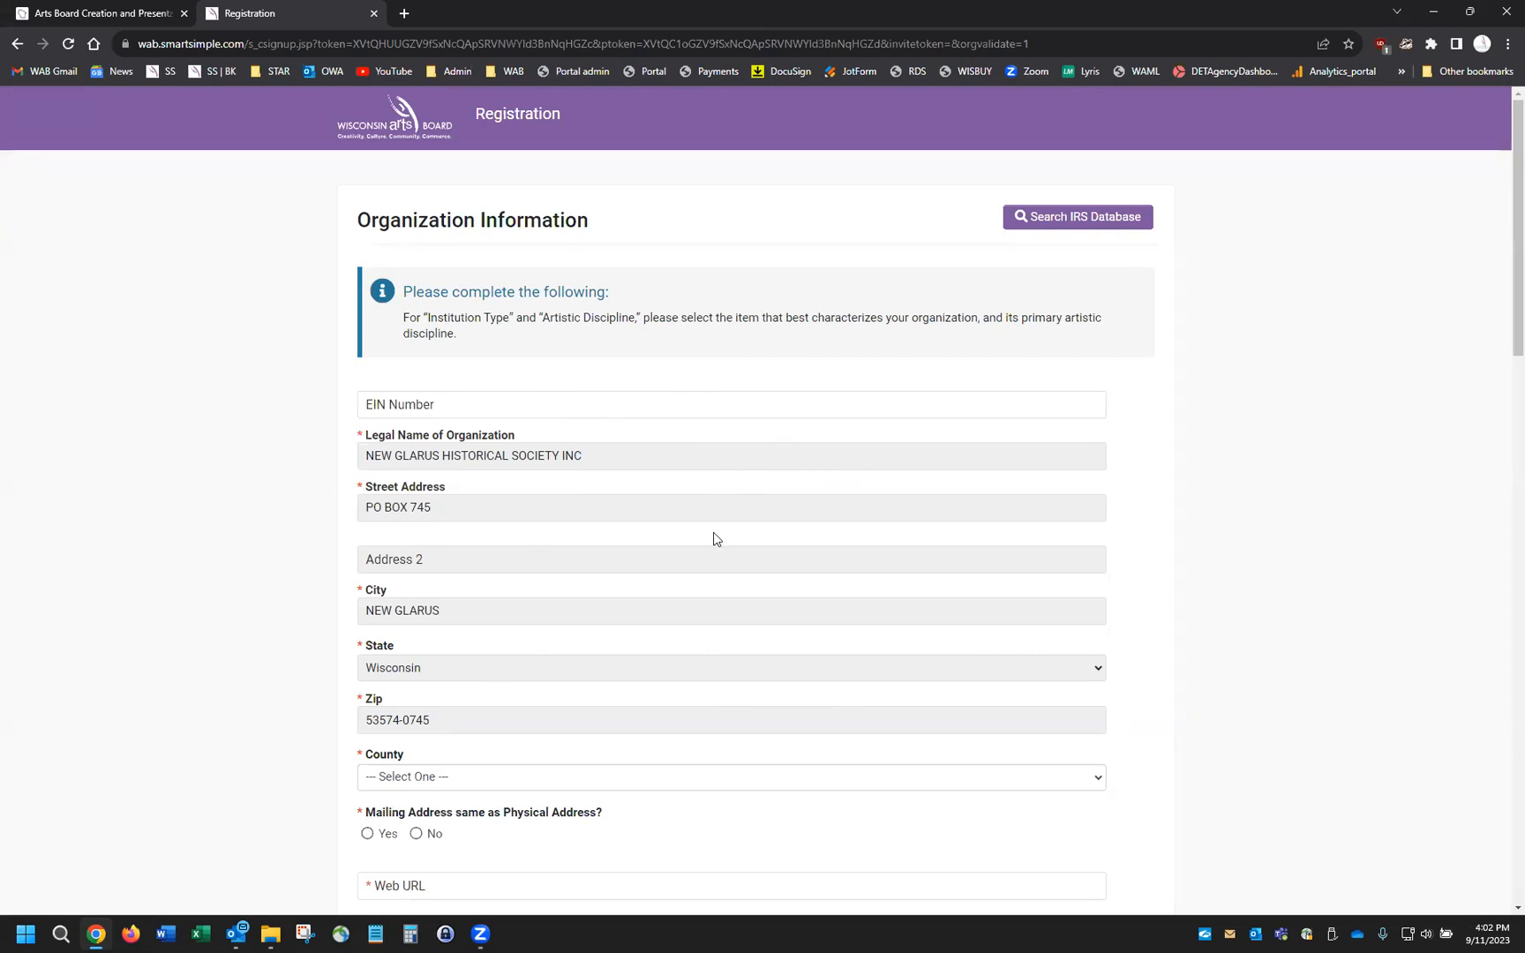
{"action": "scroll", "coordinate": [715, 539], "scroll_direction": "down", "scroll_amount": 2}
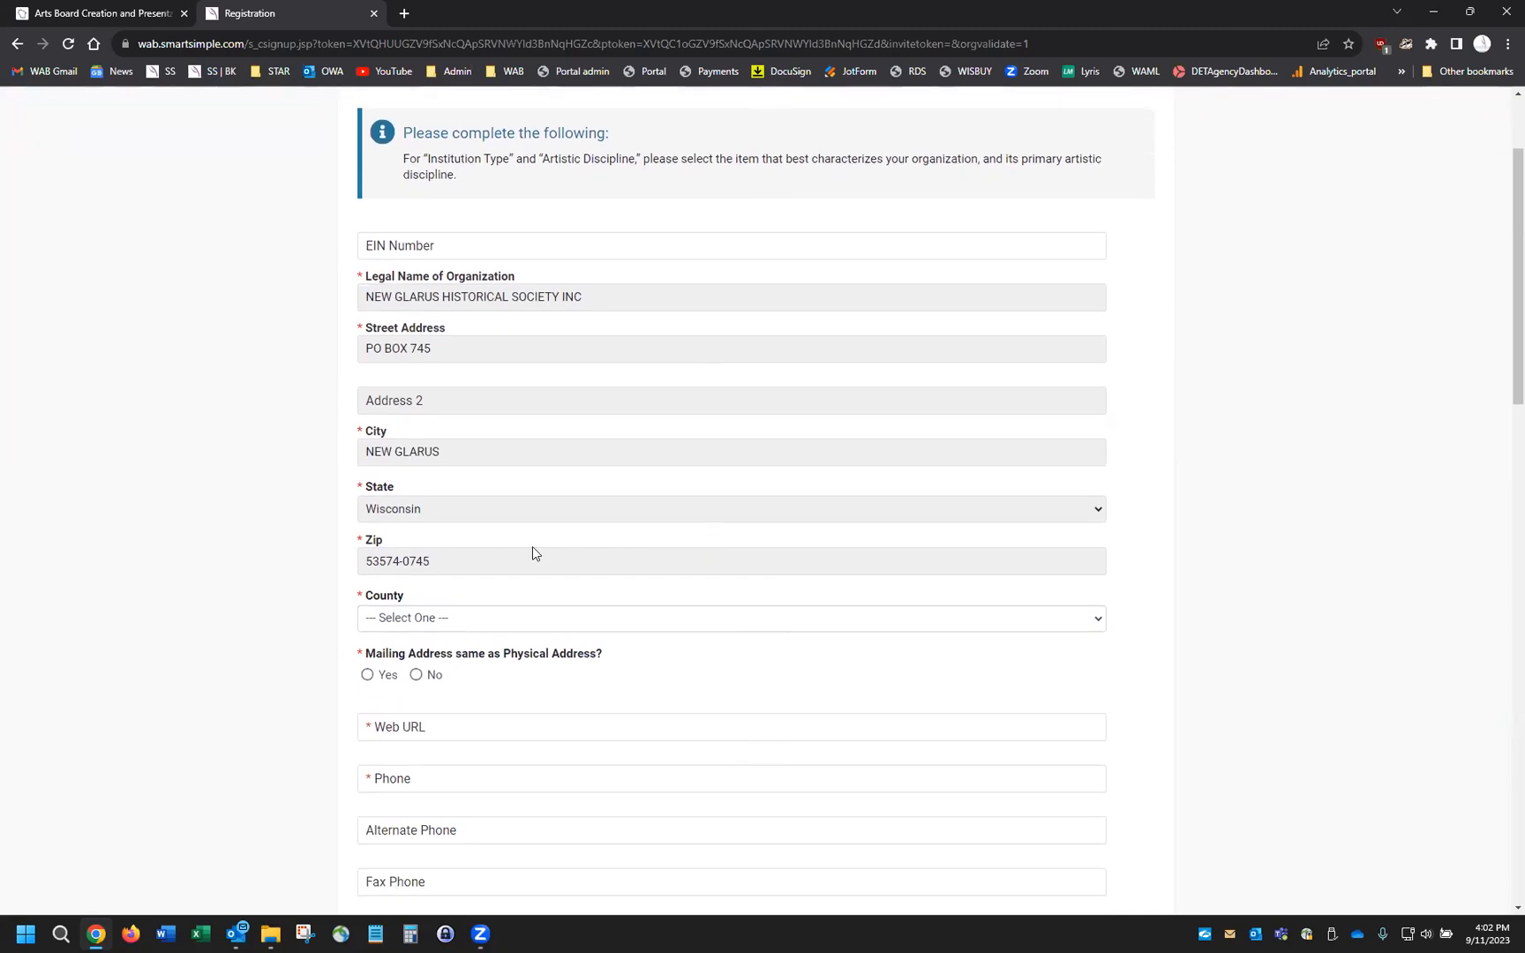
{"action": "left_click_drag", "start_coordinate": [363, 598], "coordinate": [358, 596]}
{"action": "scroll", "coordinate": [425, 539], "scroll_direction": "up", "scroll_amount": 1}
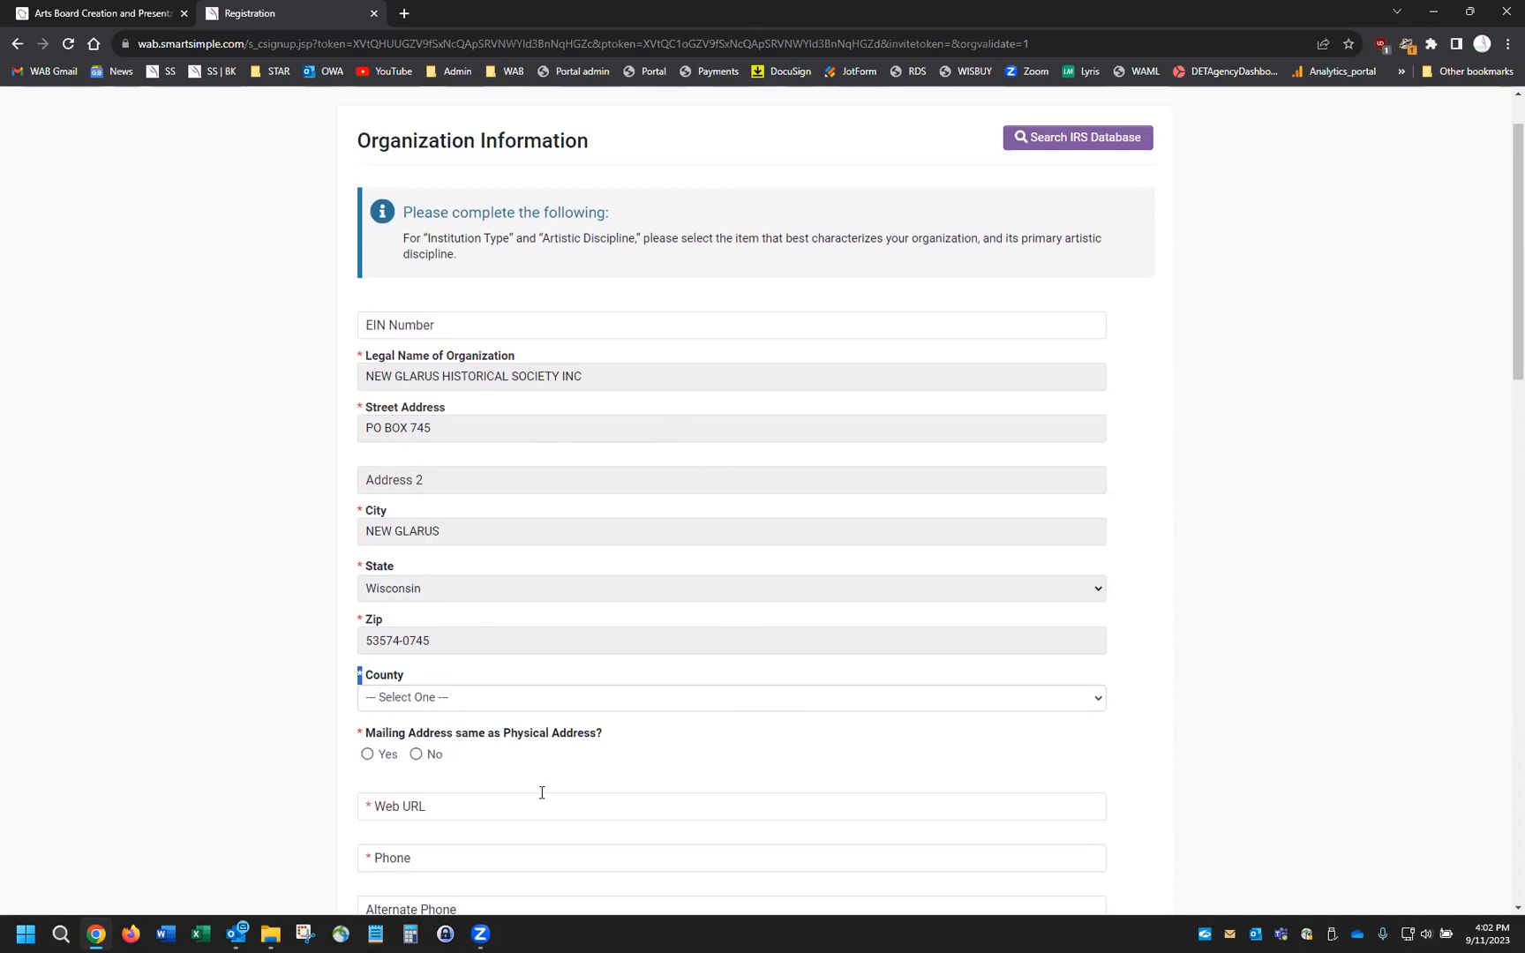
{"action": "scroll", "coordinate": [542, 792], "scroll_direction": "down", "scroll_amount": 2}
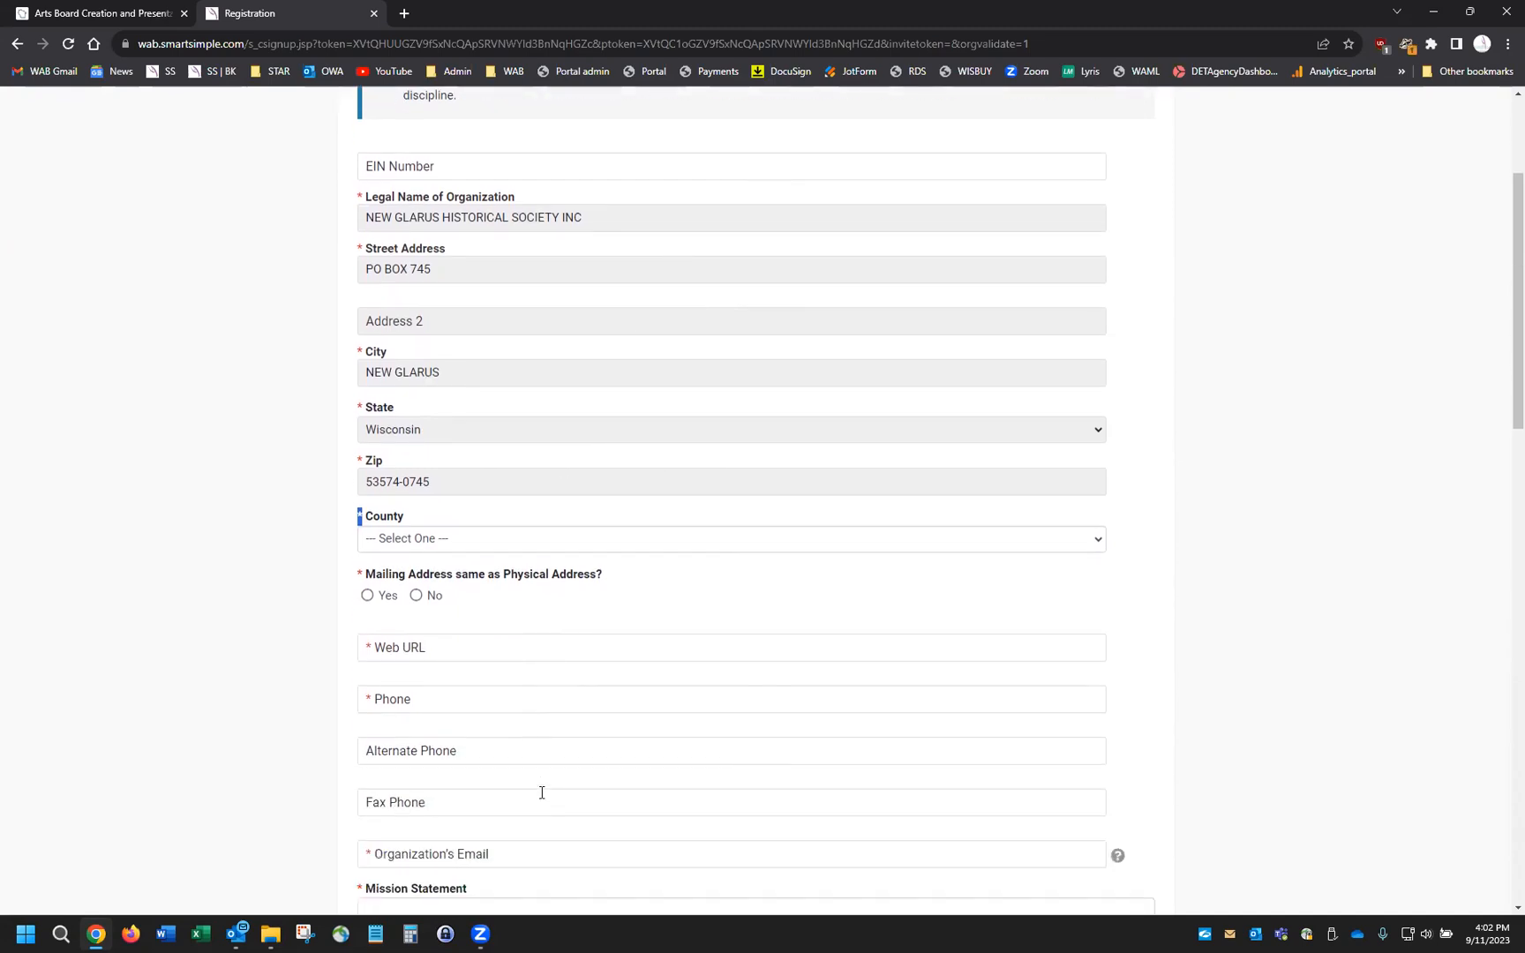
{"action": "scroll", "coordinate": [542, 793], "scroll_direction": "up", "scroll_amount": 2}
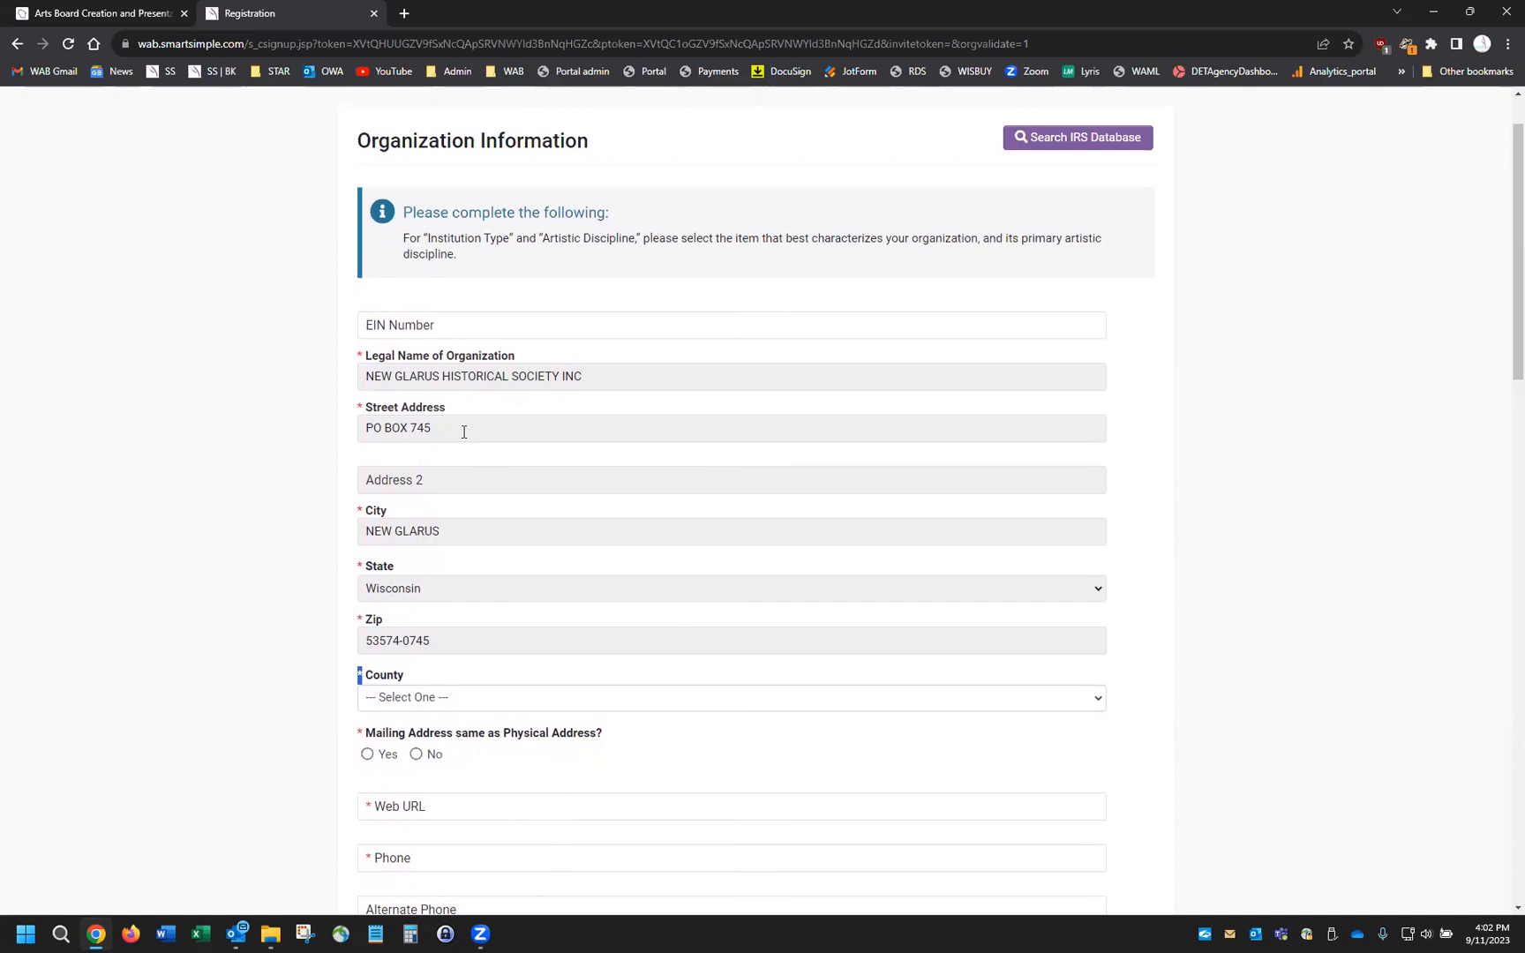
{"action": "left_click", "coordinate": [473, 421]}
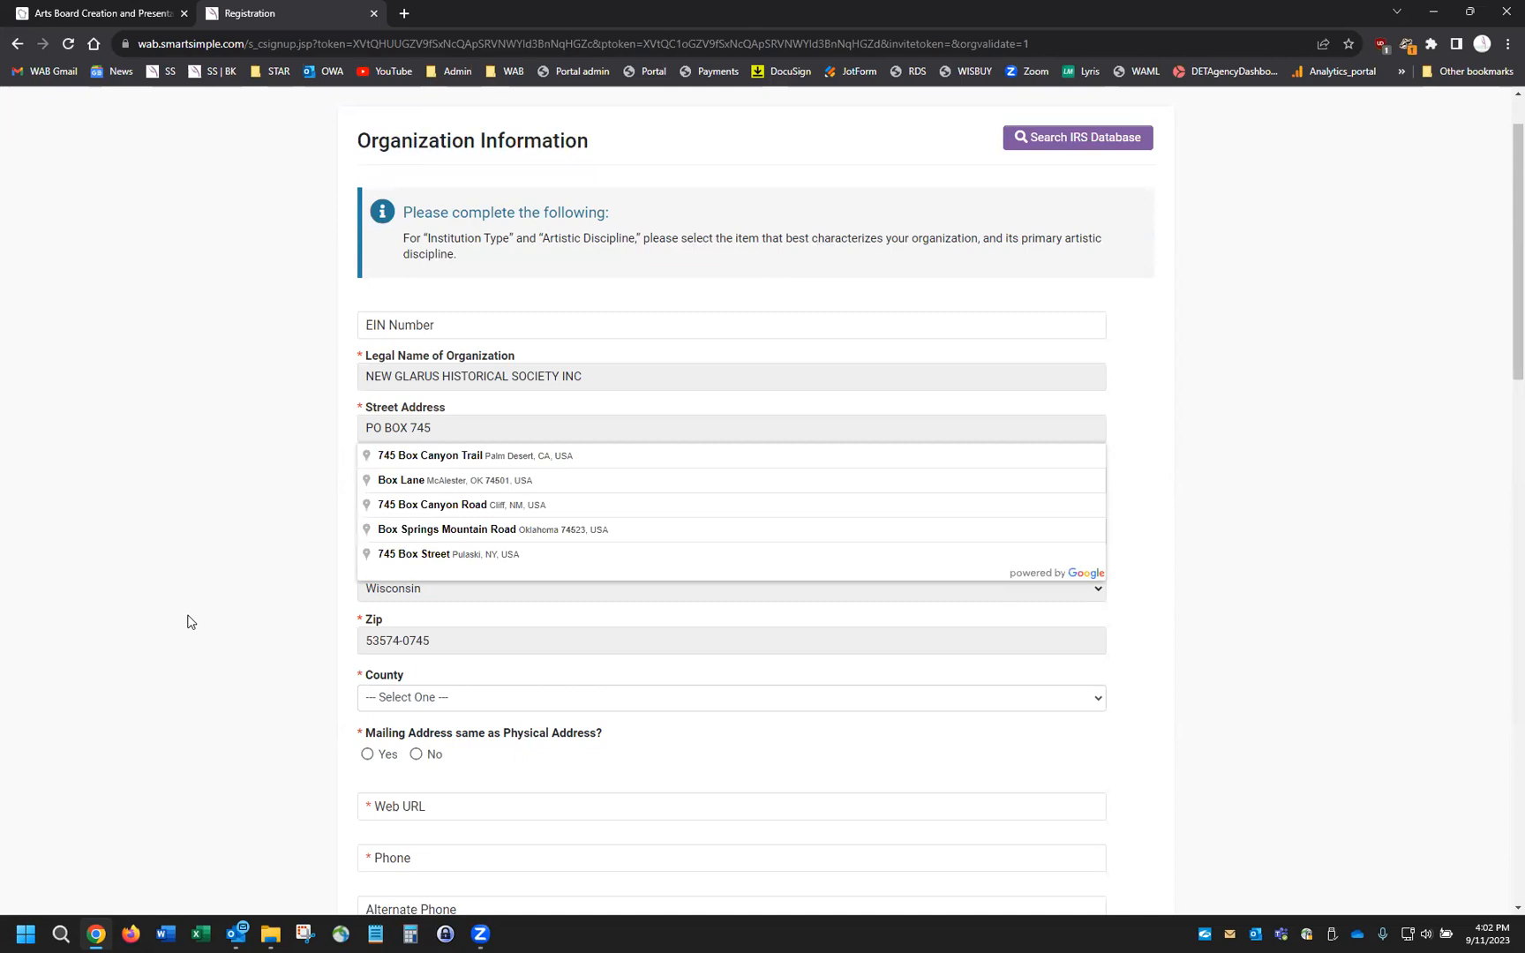
Answer Yes to 'Mailing Address same as Physical Address?'
{"action": "left_click", "coordinate": [368, 756]}
{"action": "scroll", "coordinate": [397, 828], "scroll_direction": "down", "scroll_amount": 6}
{"action": "scroll", "coordinate": [398, 830], "scroll_direction": "up", "scroll_amount": 7}
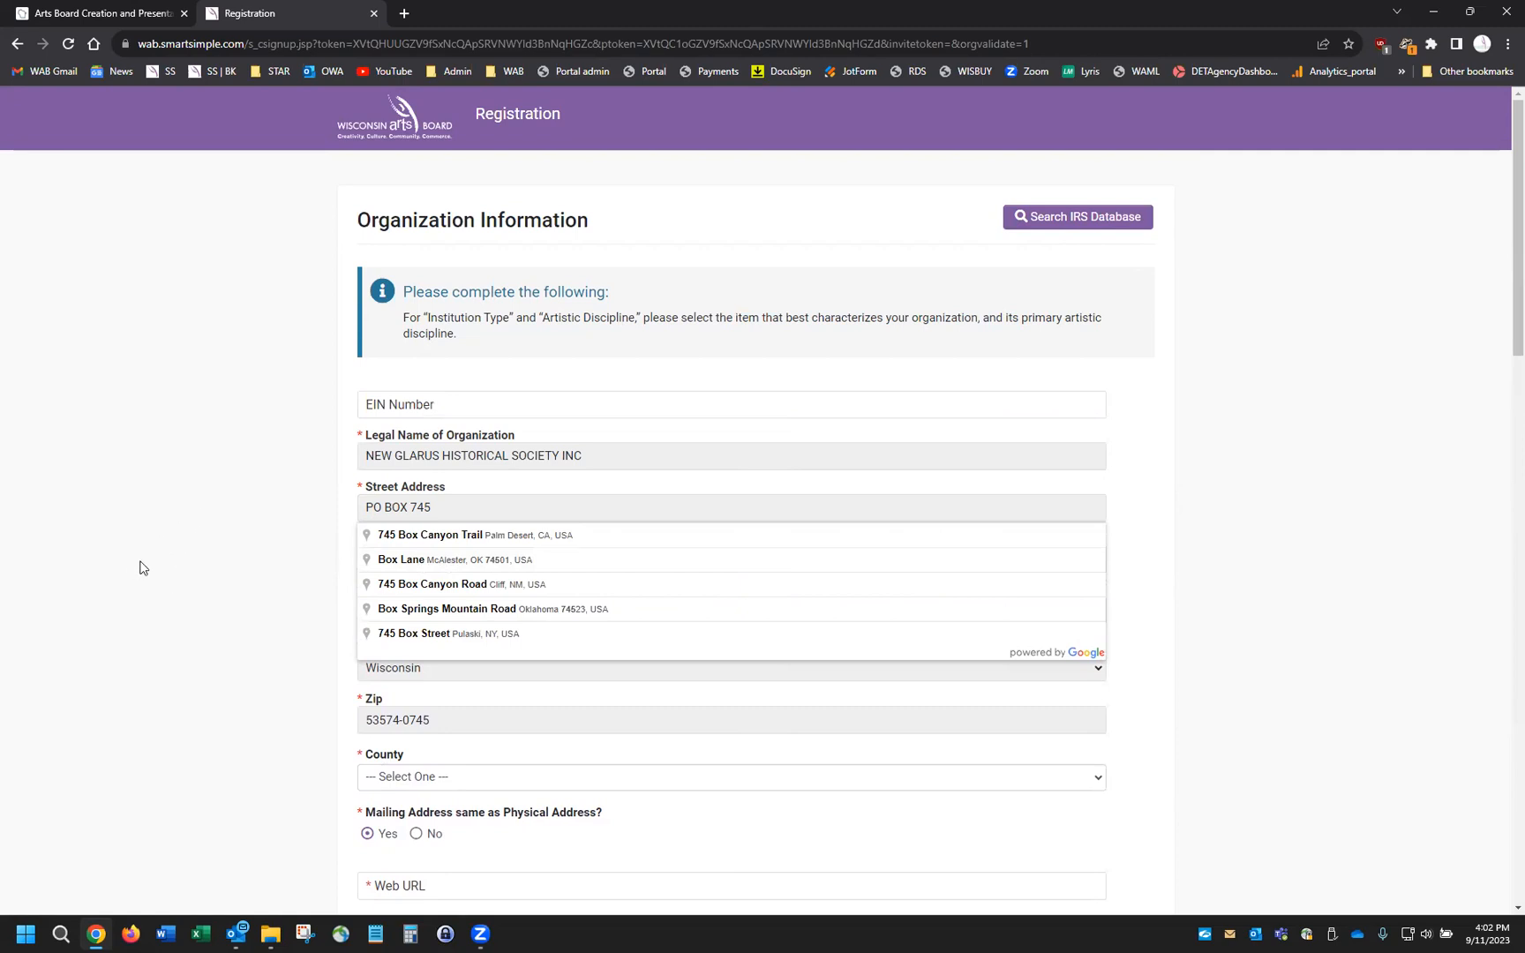
{"action": "scroll", "coordinate": [139, 569], "scroll_direction": "down", "scroll_amount": 3}
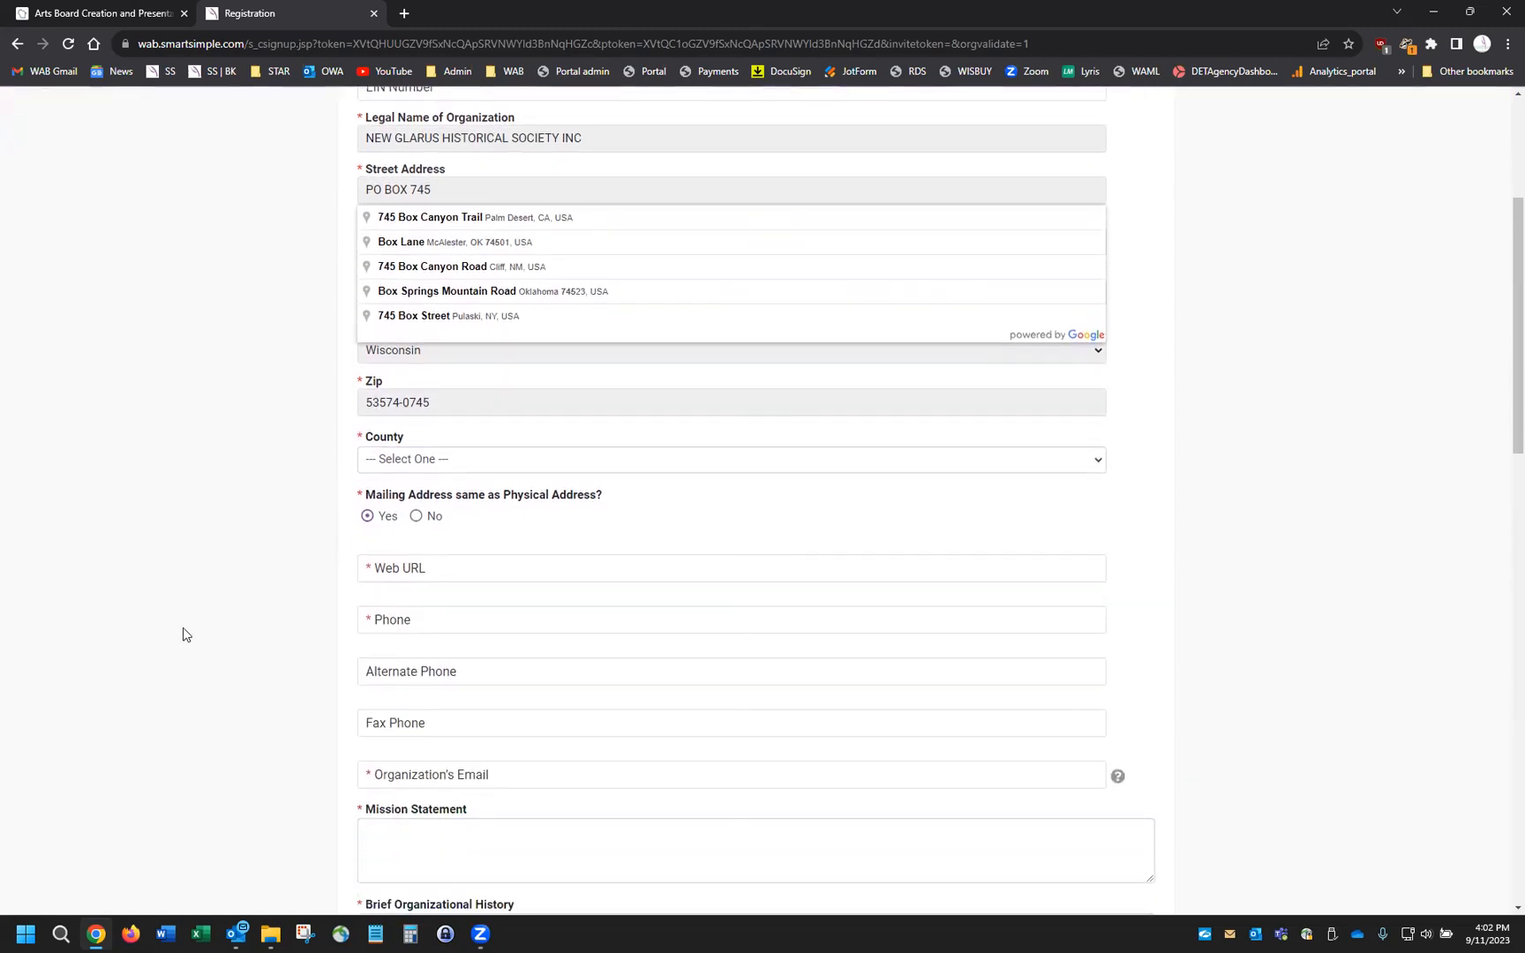
{"action": "left_click", "coordinate": [416, 516]}
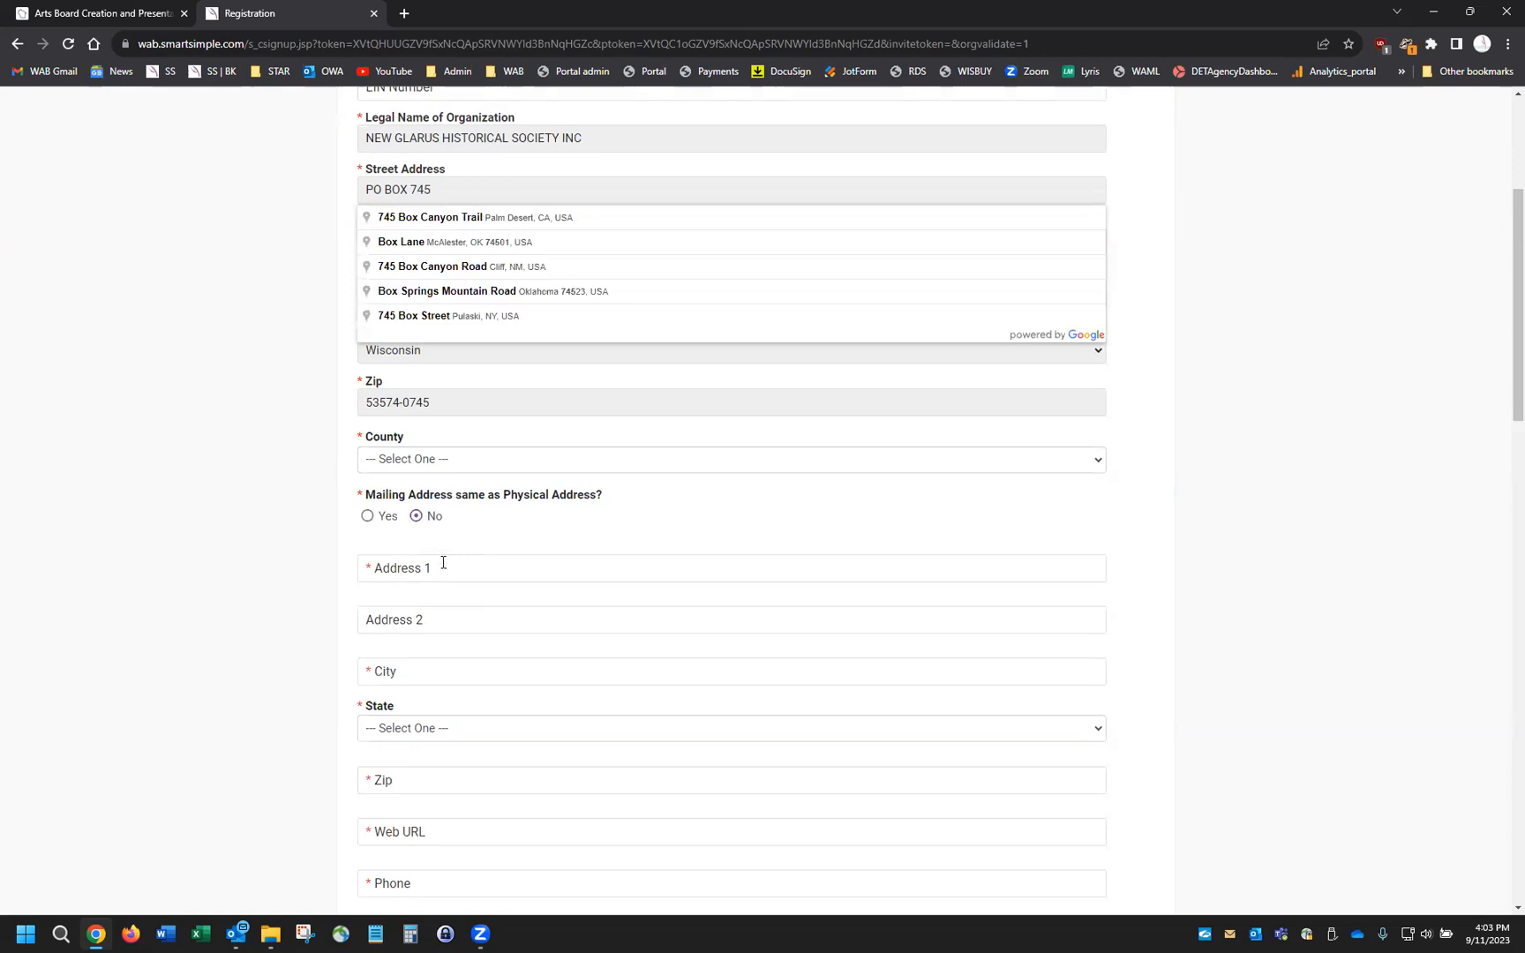
{"action": "scroll", "coordinate": [448, 561], "scroll_direction": "up", "scroll_amount": 1}
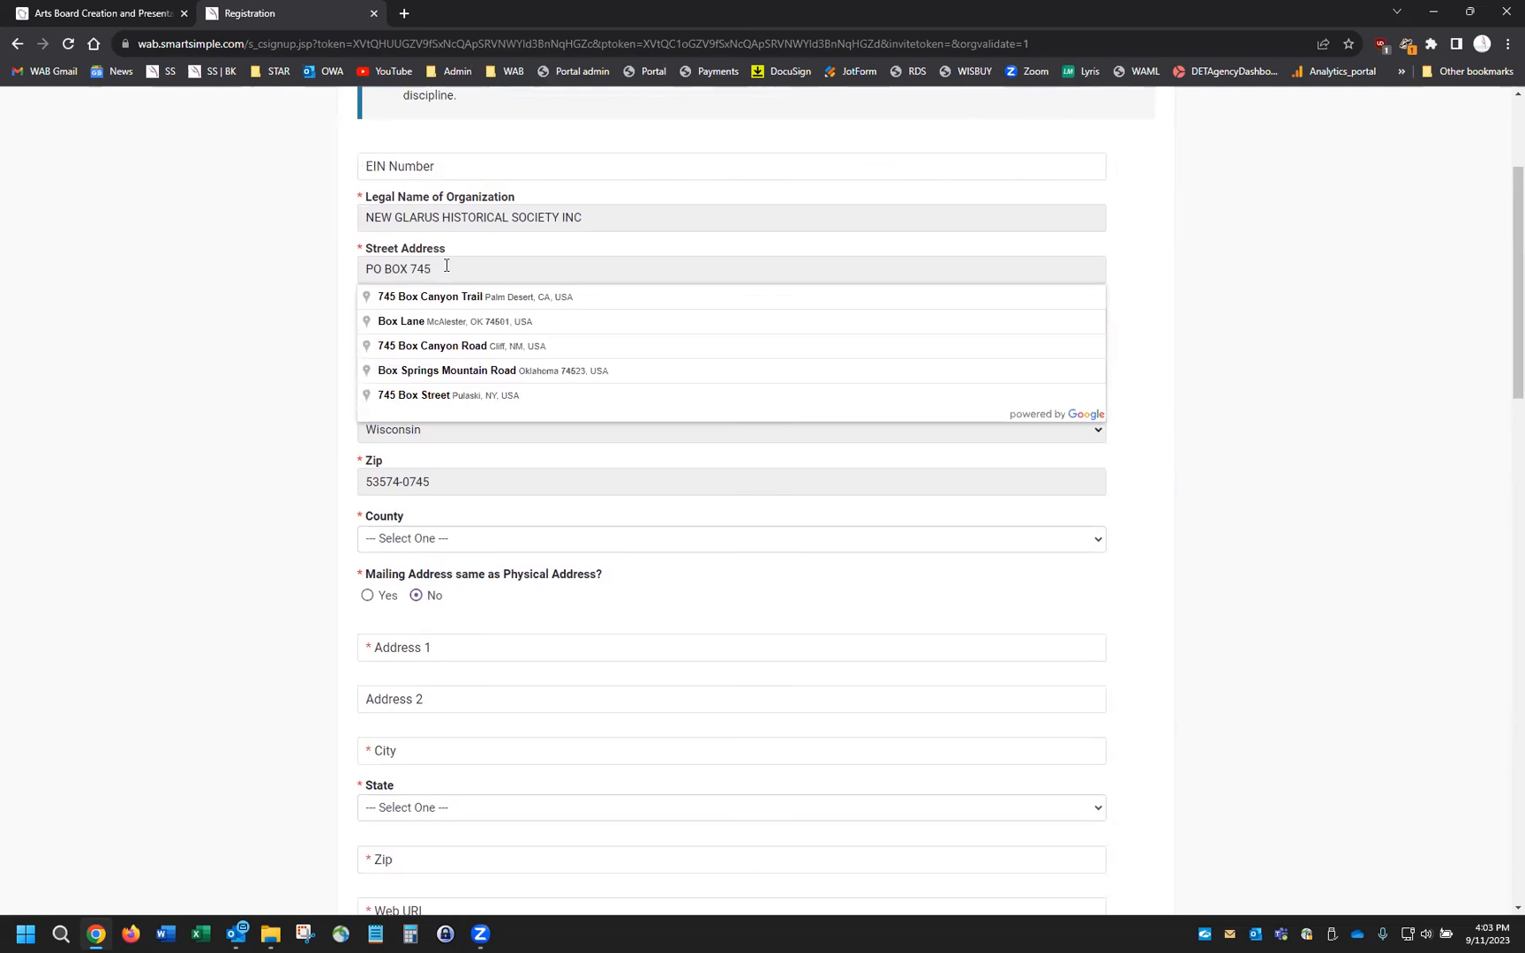
{"action": "scroll", "coordinate": [388, 675], "scroll_direction": "down", "scroll_amount": 2}
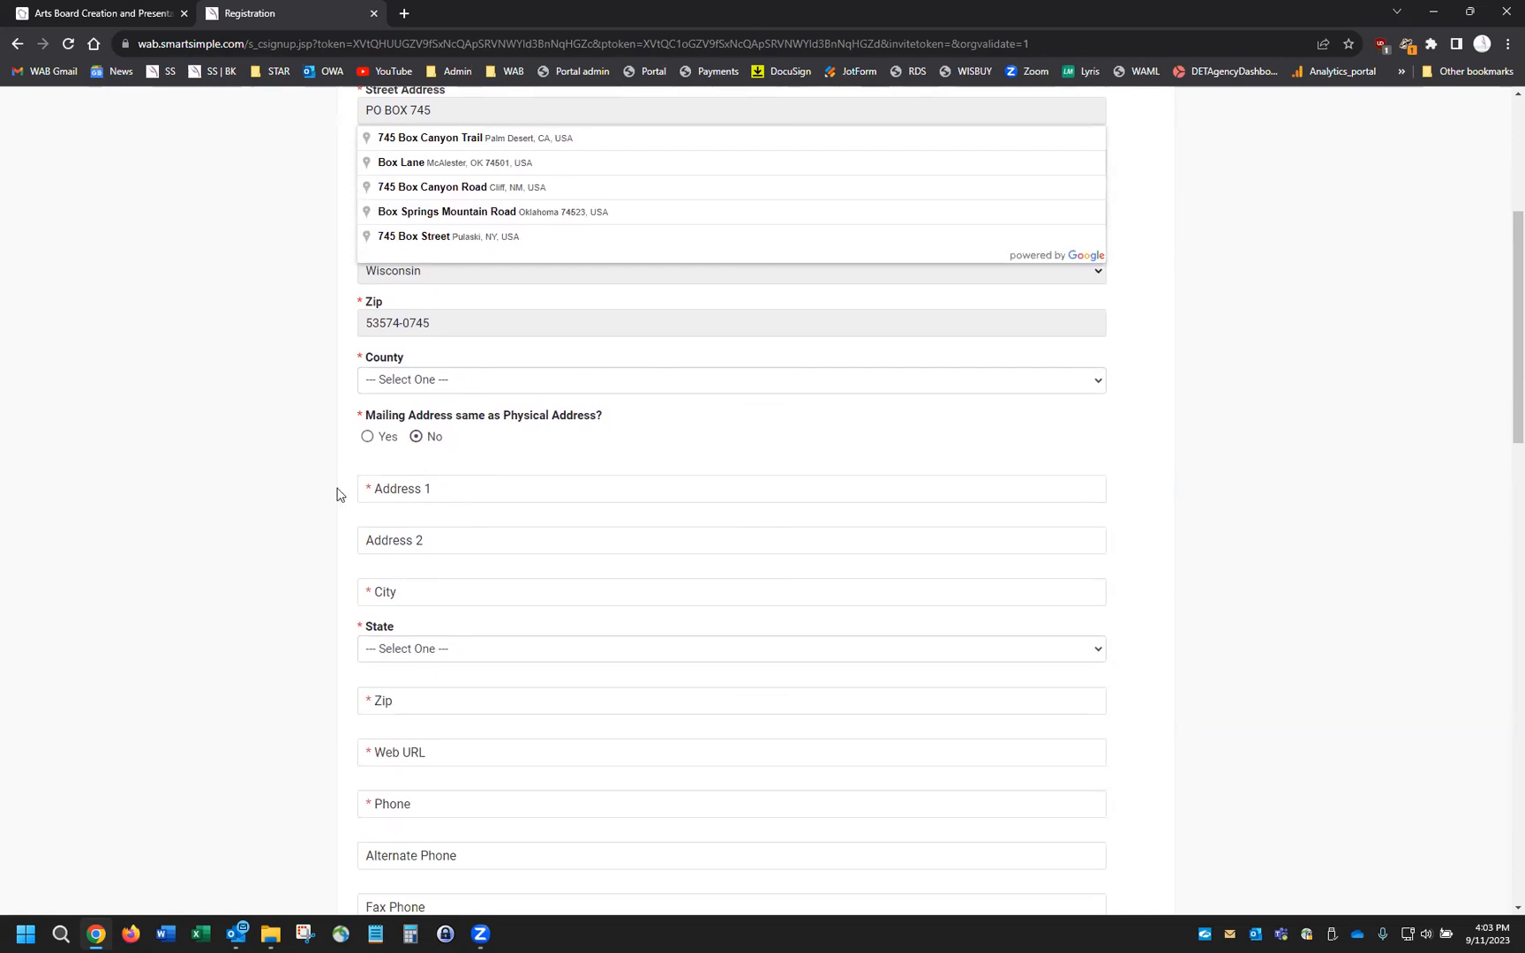
{"action": "left_click", "coordinate": [367, 437]}
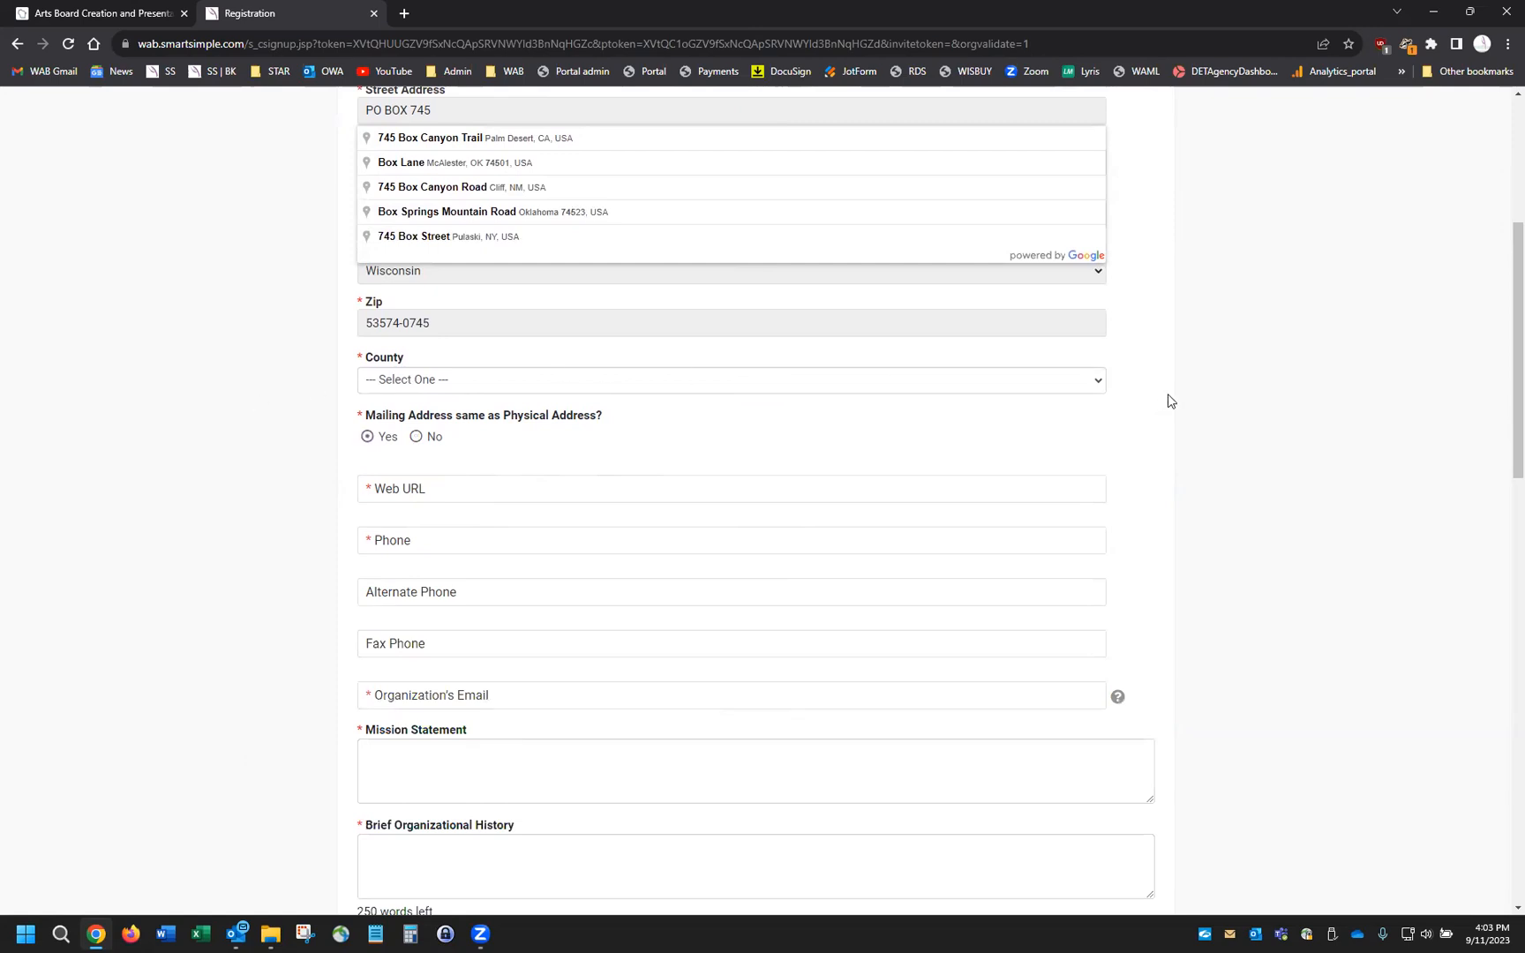
{"action": "left_click", "coordinate": [1098, 382]}
{"action": "scroll", "coordinate": [691, 519], "scroll_direction": "down", "scroll_amount": 5}
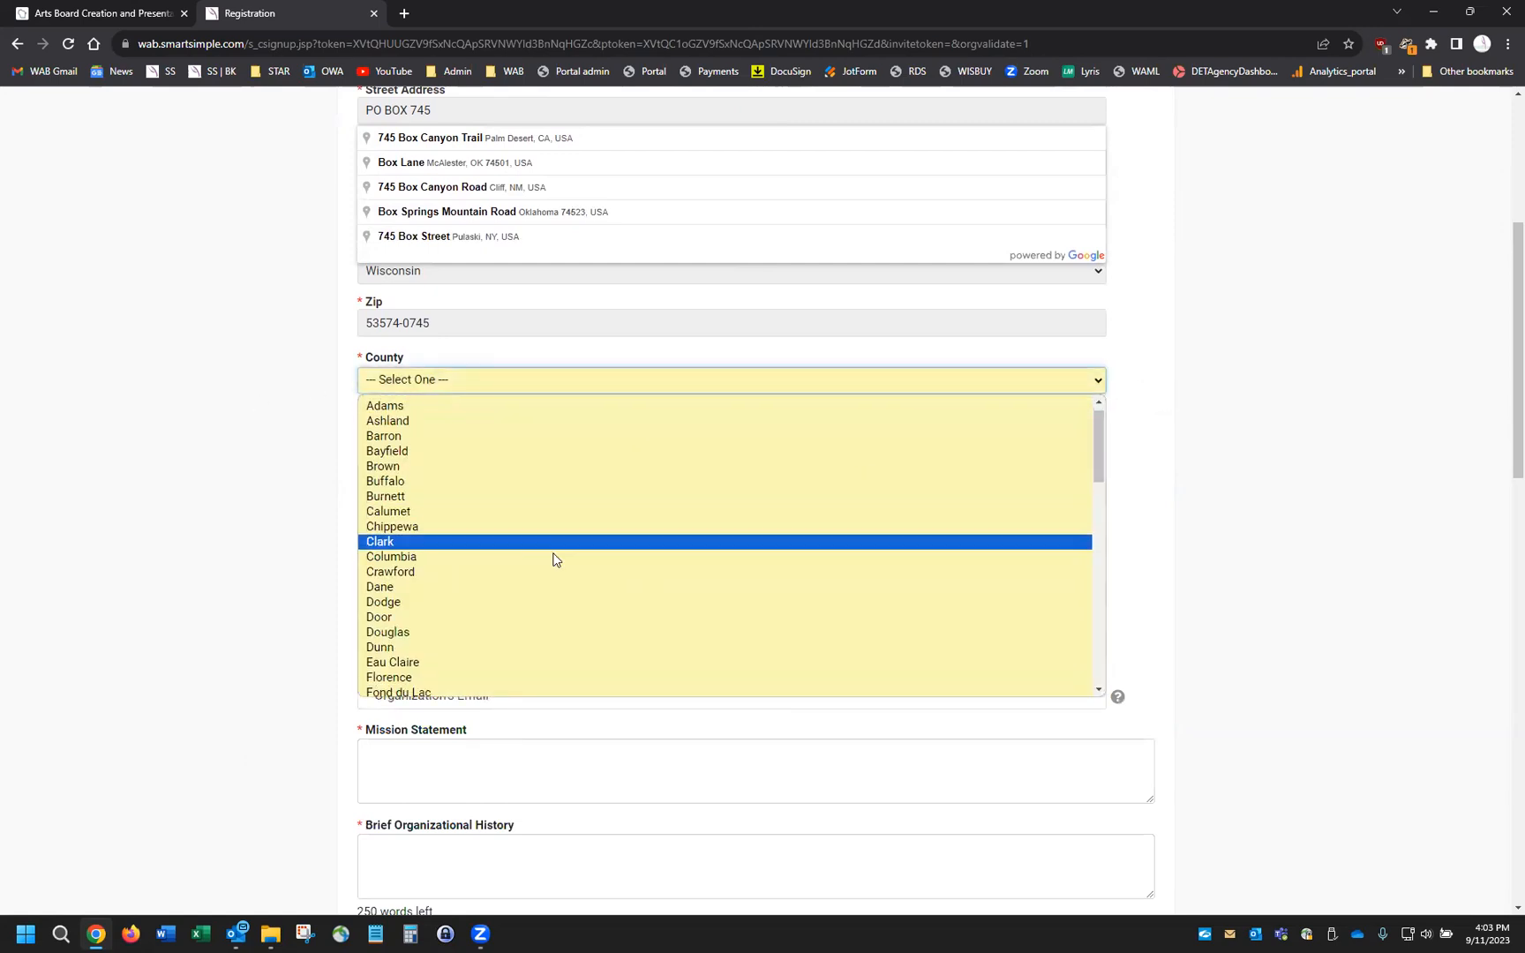
{"action": "scroll", "coordinate": [520, 555], "scroll_direction": "up", "scroll_amount": 2}
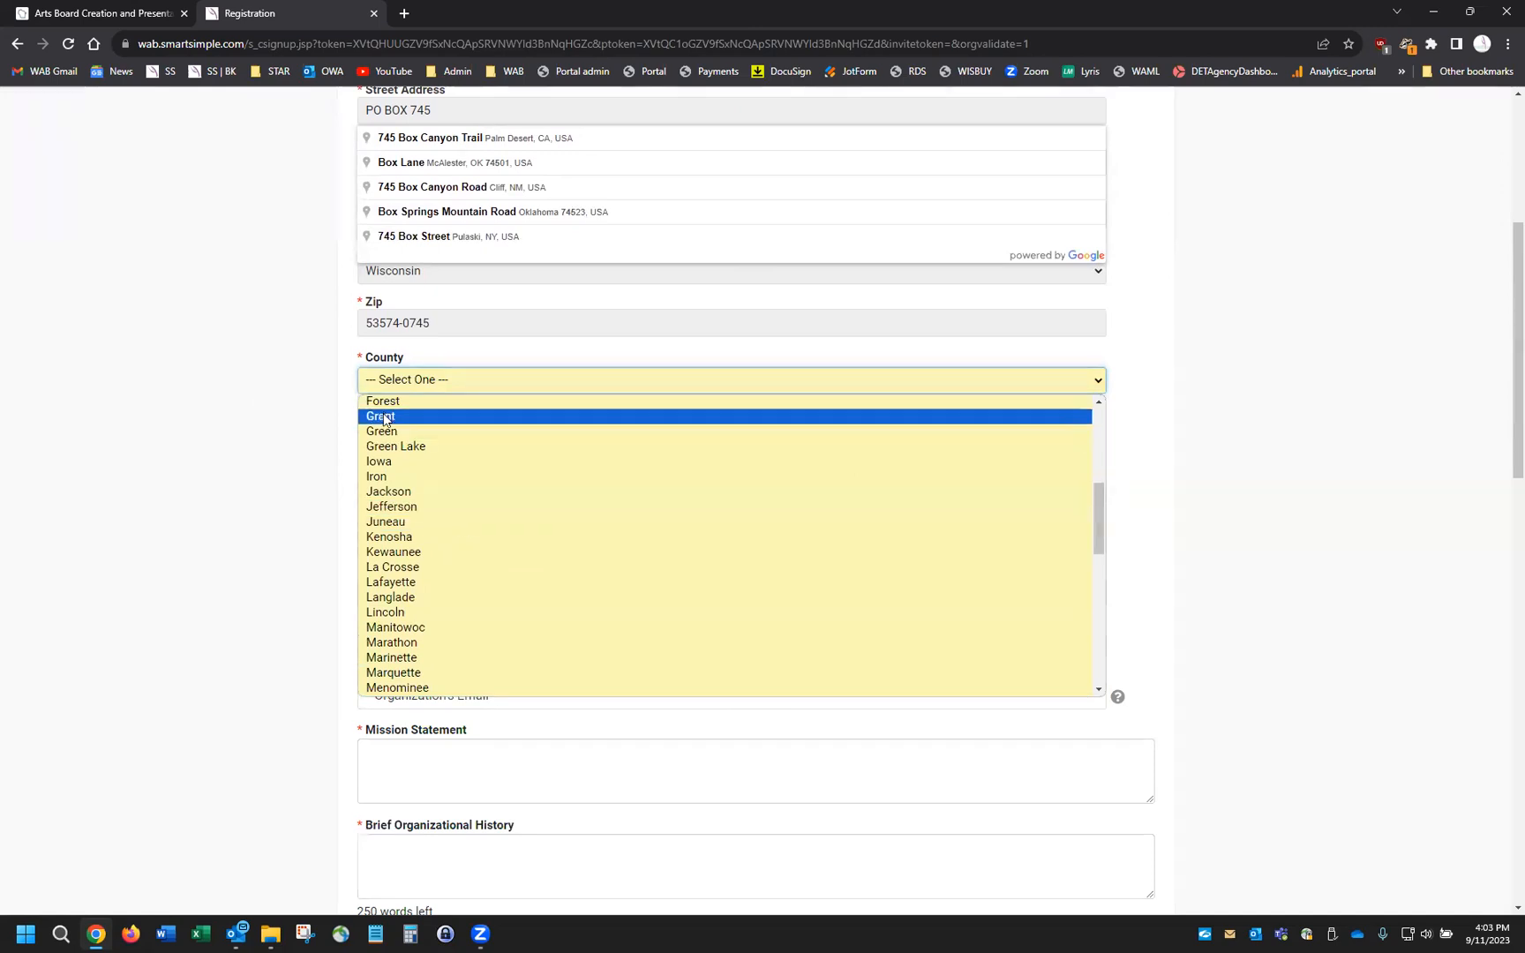
{"action": "left_click", "coordinate": [385, 431]}
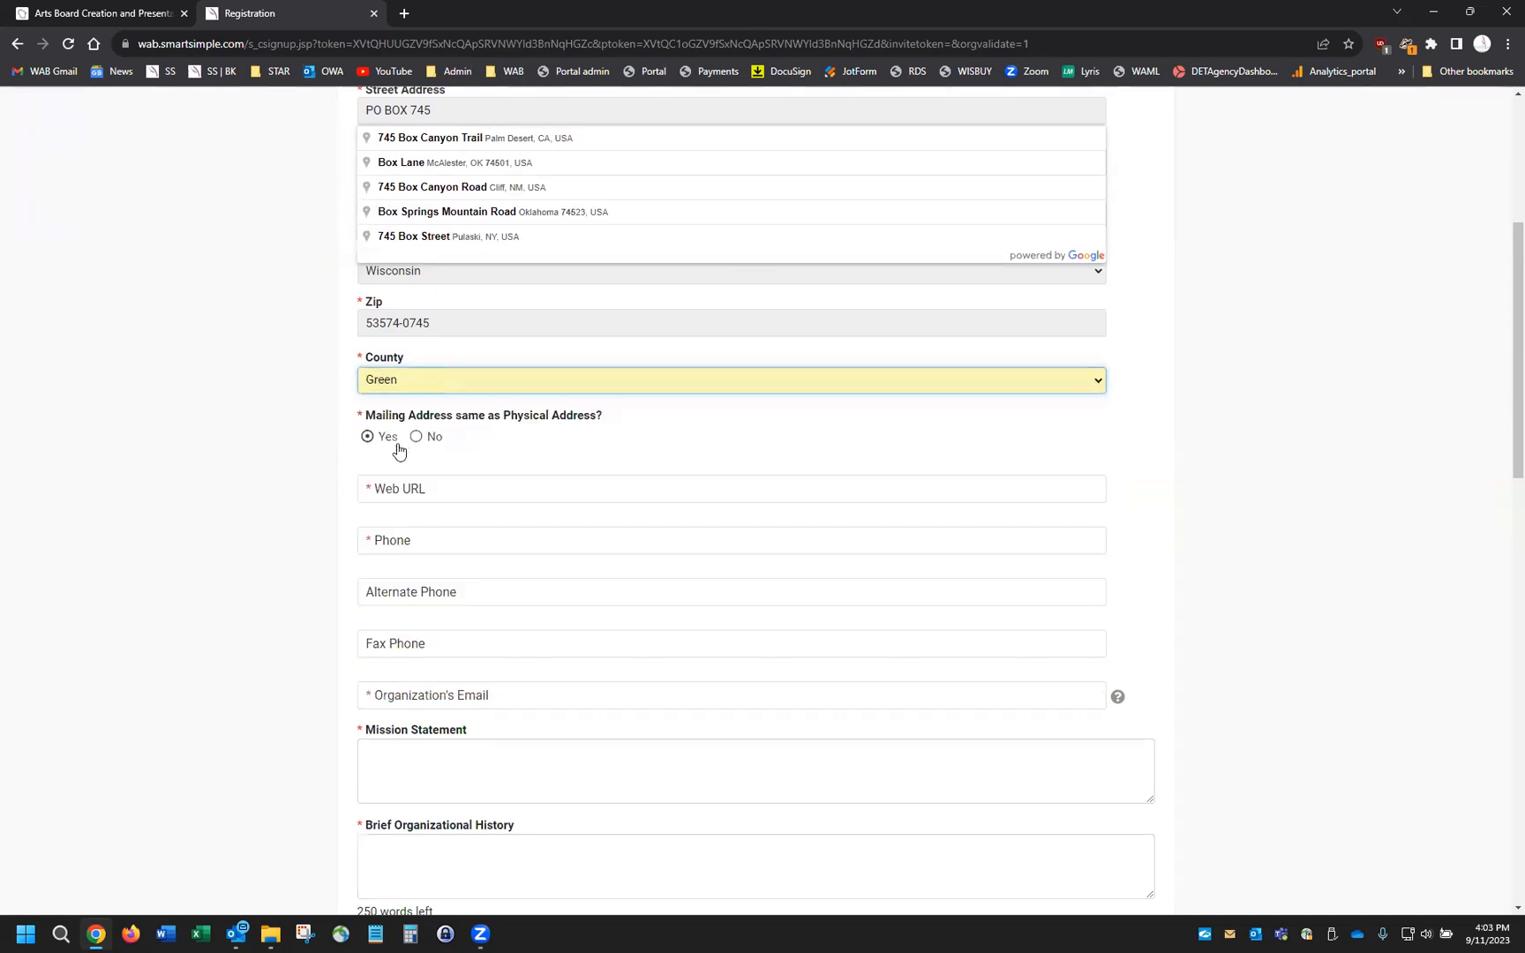
{"action": "left_click", "coordinate": [456, 491]}
{"action": "type", "text": "www."}
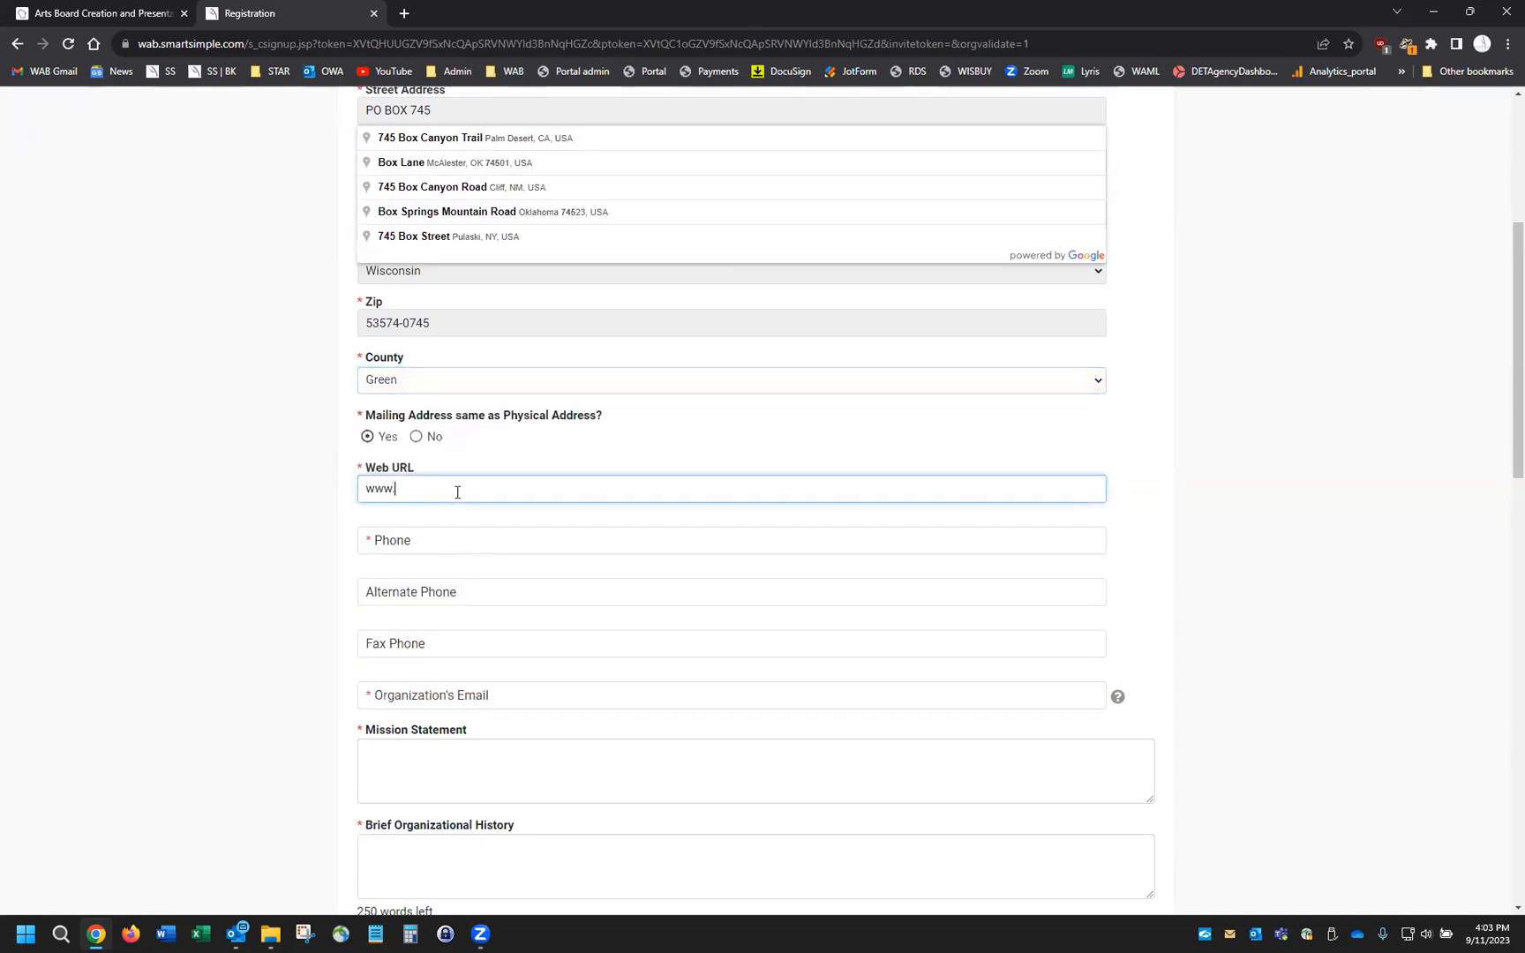
{"action": "type", "text": "artboard.wisconsin.gov"}
Enter the organization's phone number and the organization's e-mail address
{"action": "key", "text": "Tab"}
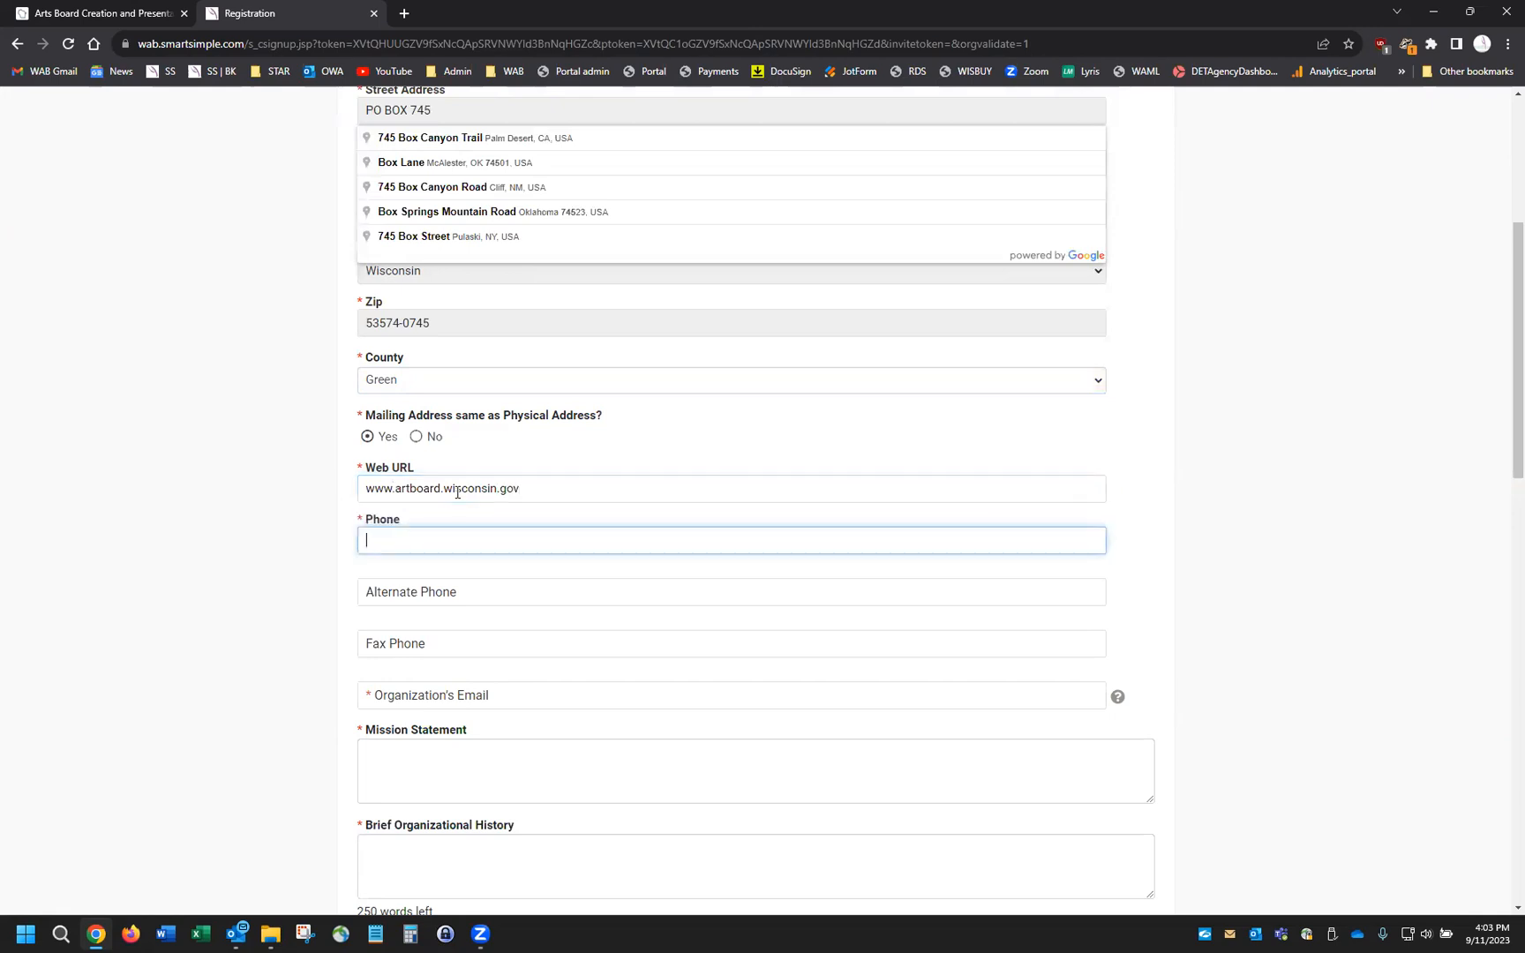
{"action": "type", "text": "608-111-2222"}
{"action": "left_click", "coordinate": [436, 589]}
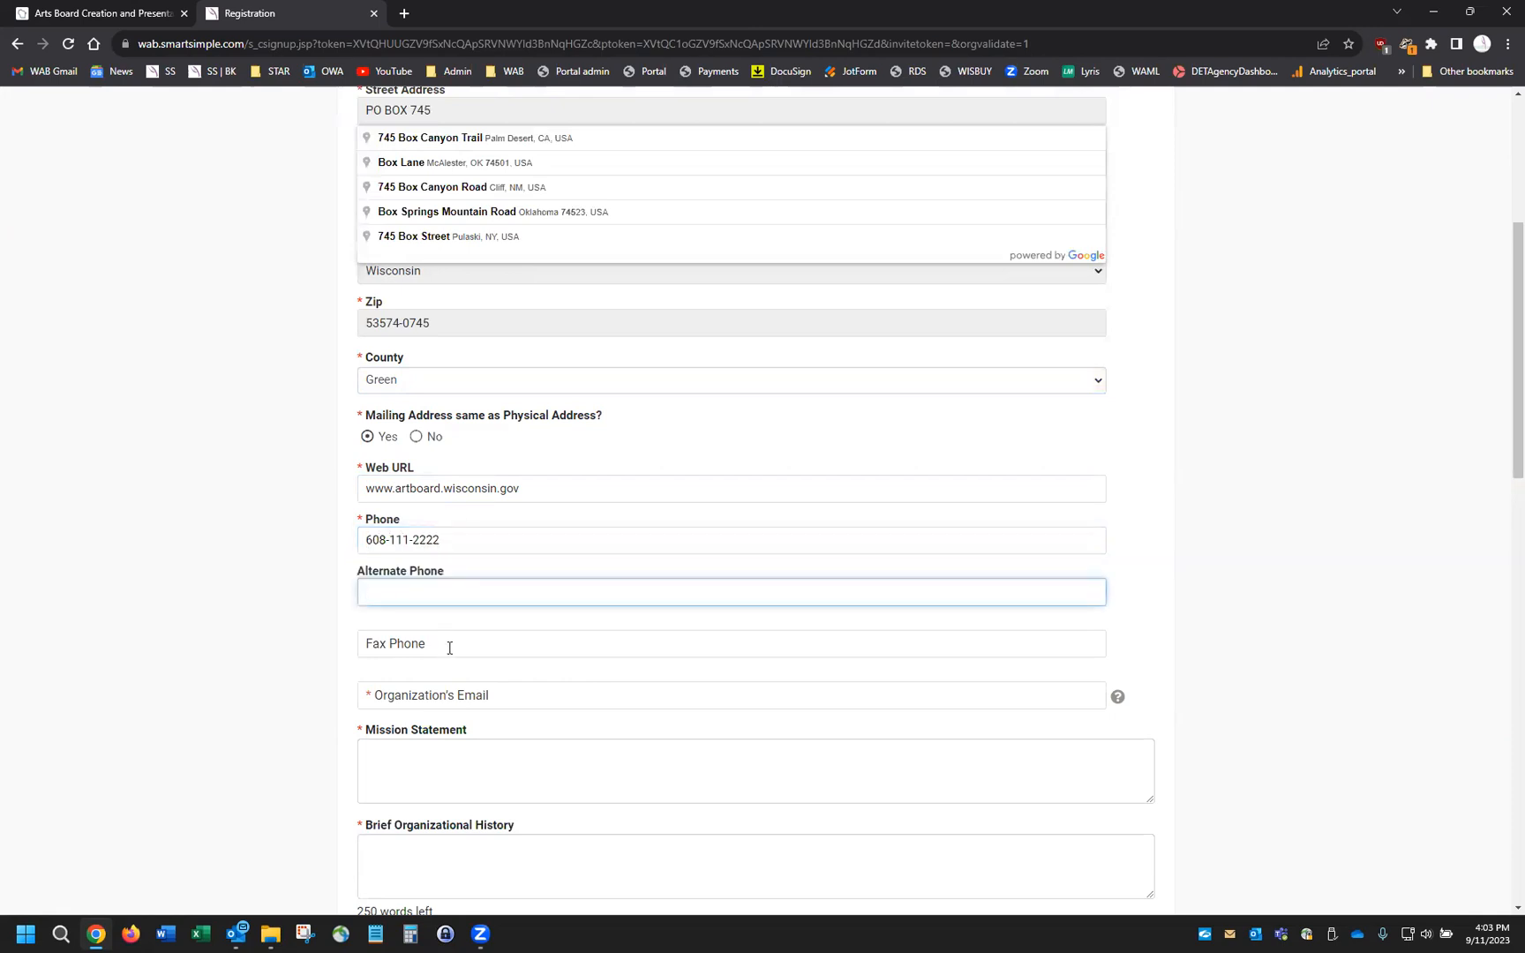
{"action": "left_click", "coordinate": [450, 648]}
{"action": "left_click", "coordinate": [508, 695]}
{"action": "scroll", "coordinate": [510, 695], "scroll_direction": "down", "scroll_amount": 1}
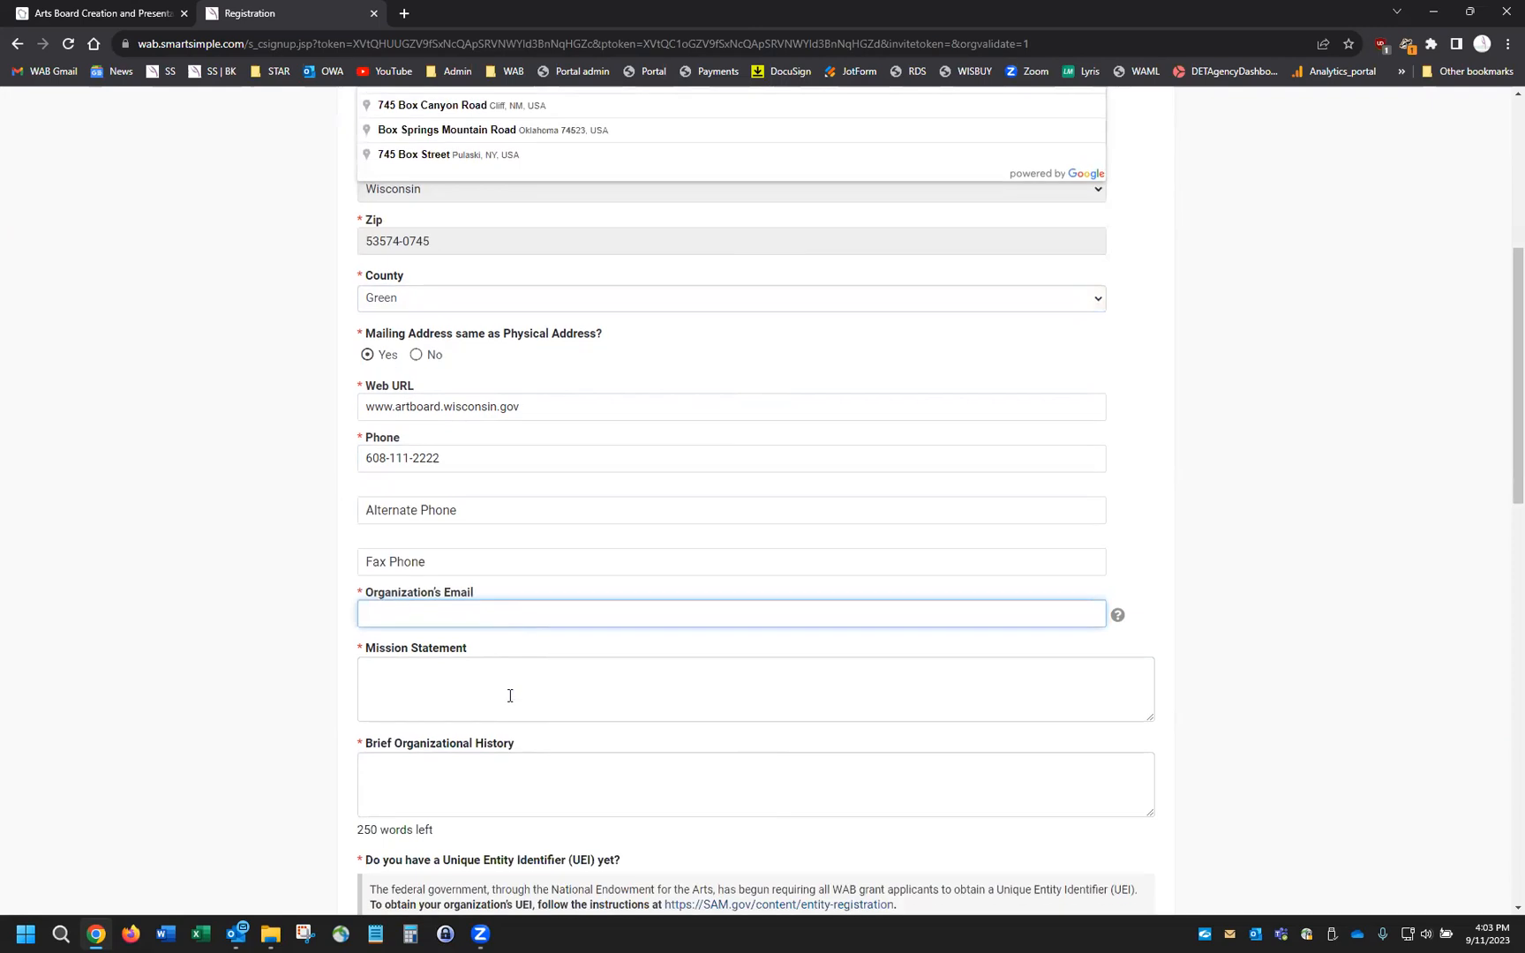
{"action": "scroll", "coordinate": [510, 696], "scroll_direction": "down", "scroll_amount": 3}
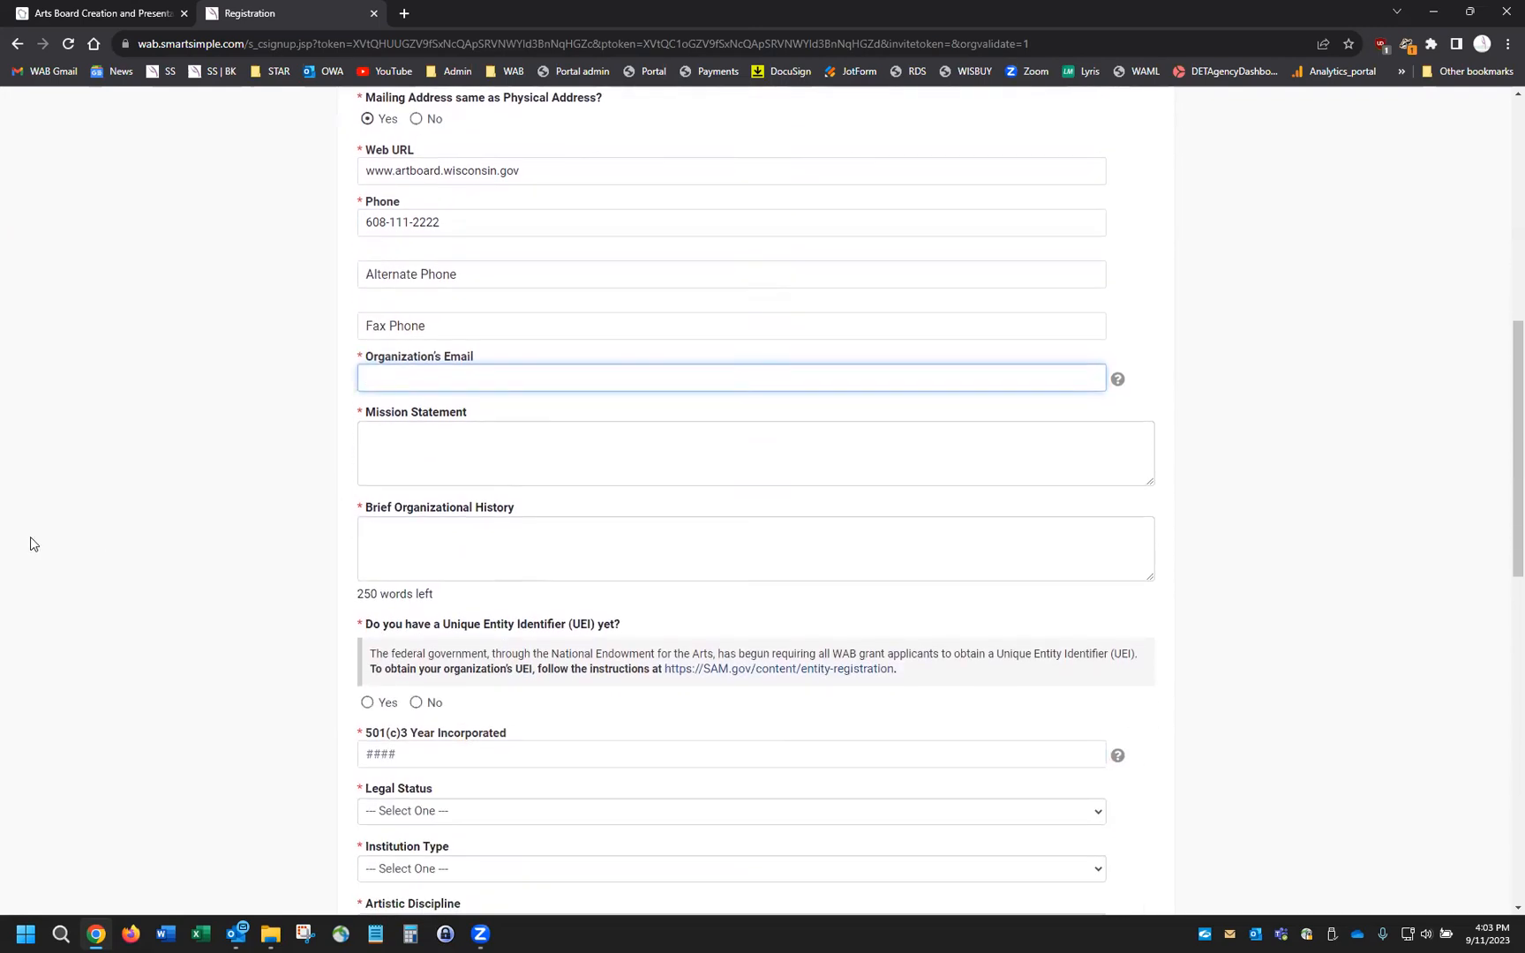
Complete 'test' as the Mission Statement and enter 'test' as the Brief Organizational History
{"action": "type", "text": "st"}
{"action": "key", "text": "Tab"}
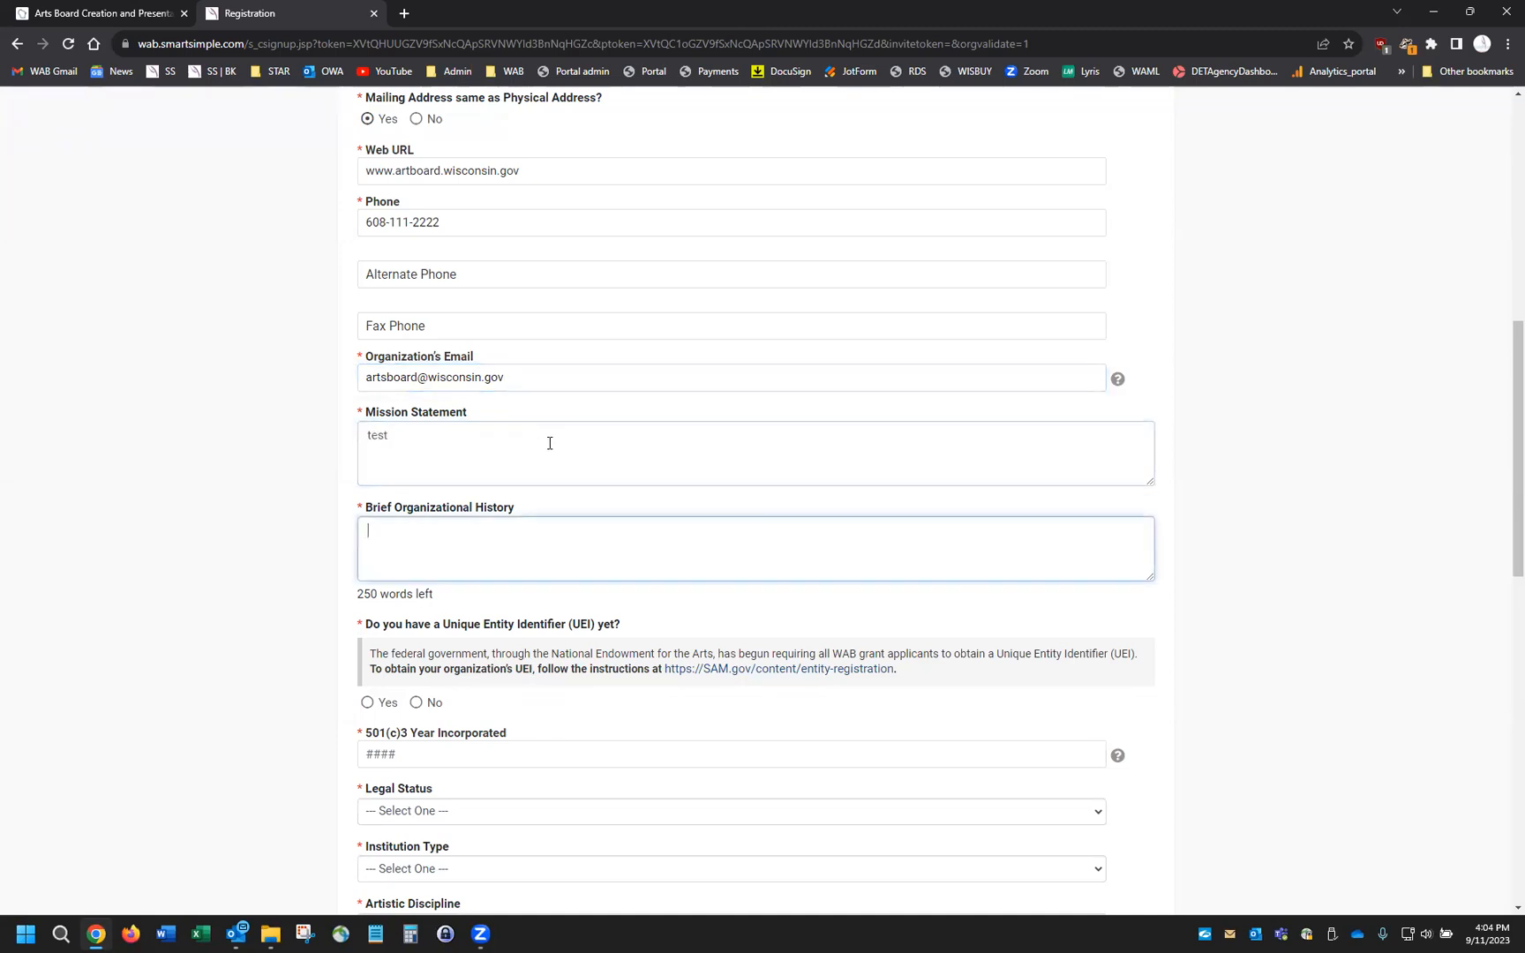
{"action": "type", "text": "test"}
{"action": "scroll", "coordinate": [465, 642], "scroll_direction": "down", "scroll_amount": 3}
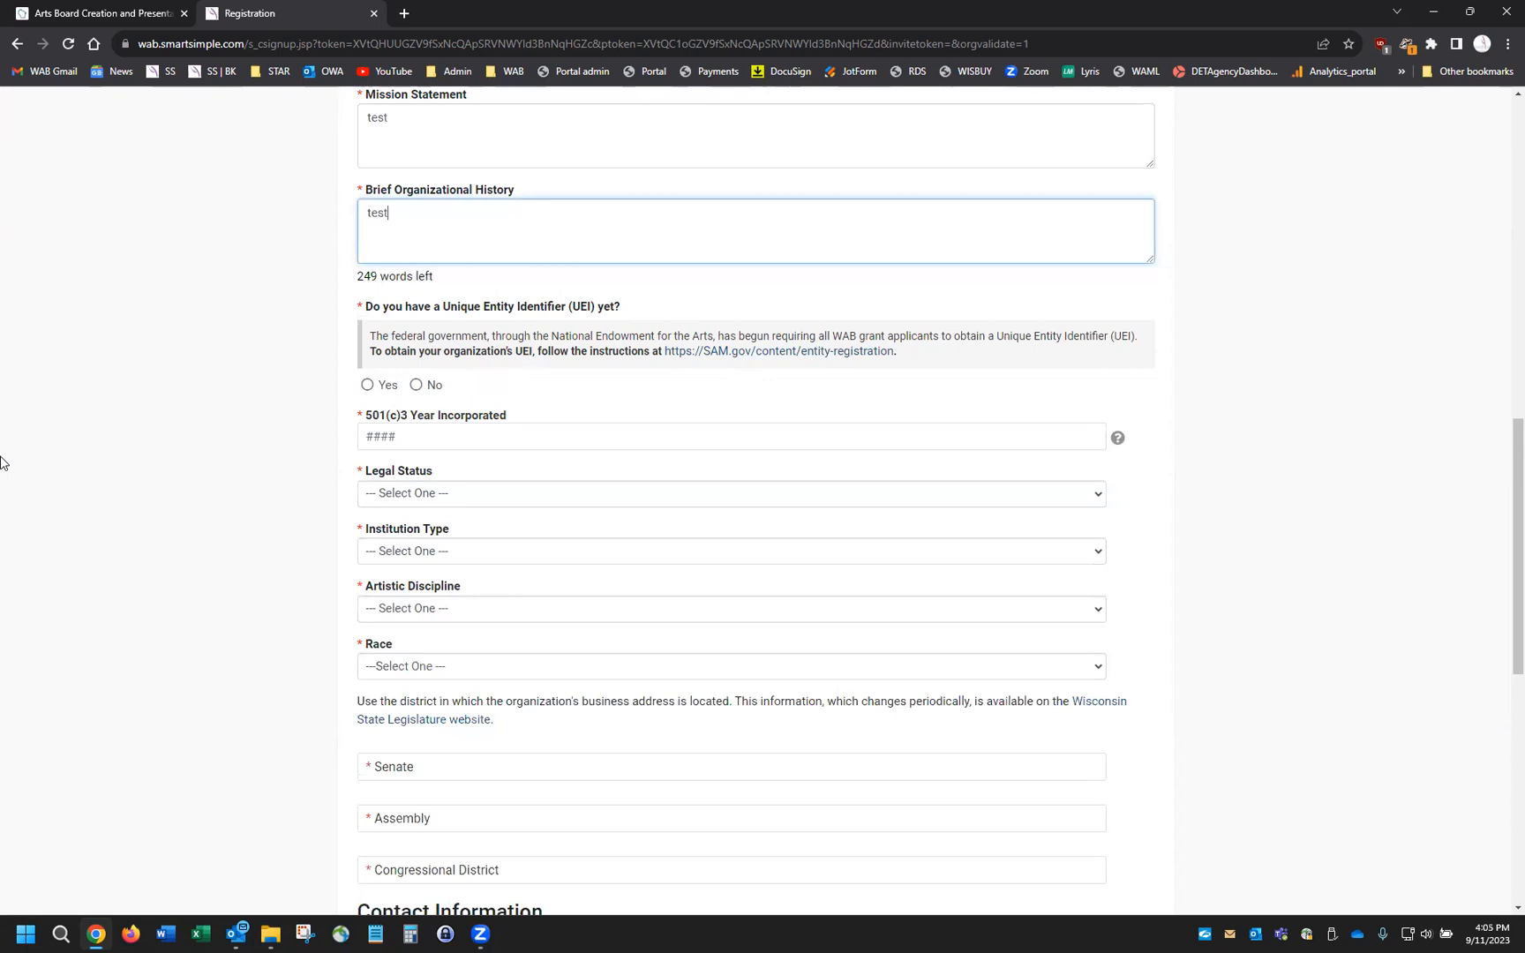
Answer No to having a UEI and set the UEI application date to today, 09/11/2023
{"action": "left_click", "coordinate": [367, 385]}
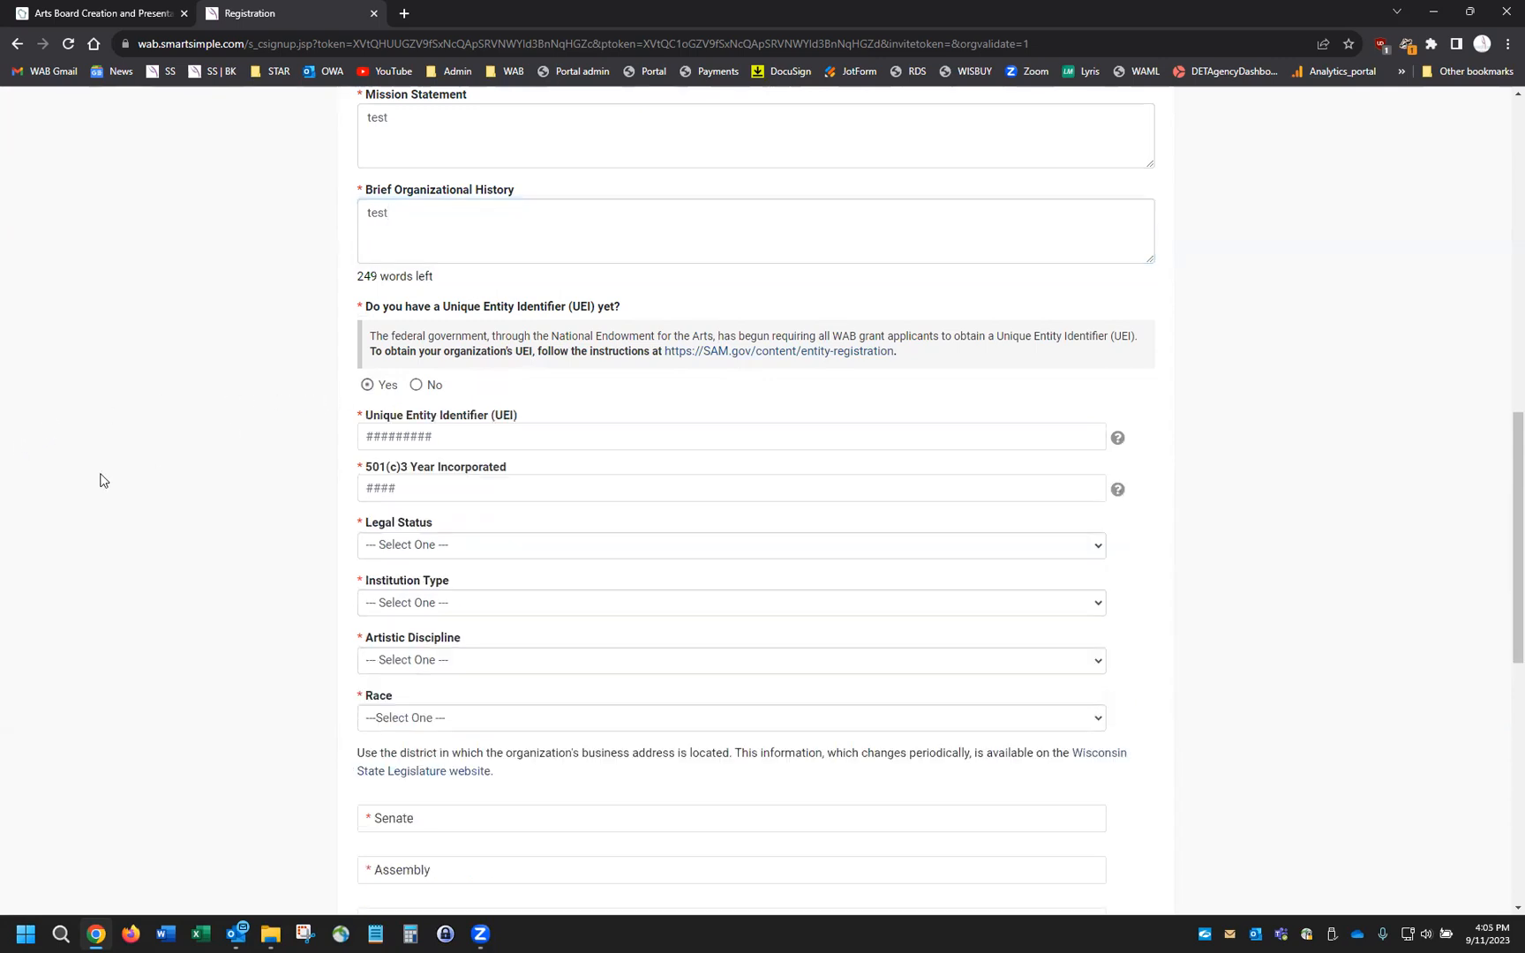
{"action": "left_click", "coordinate": [450, 437]}
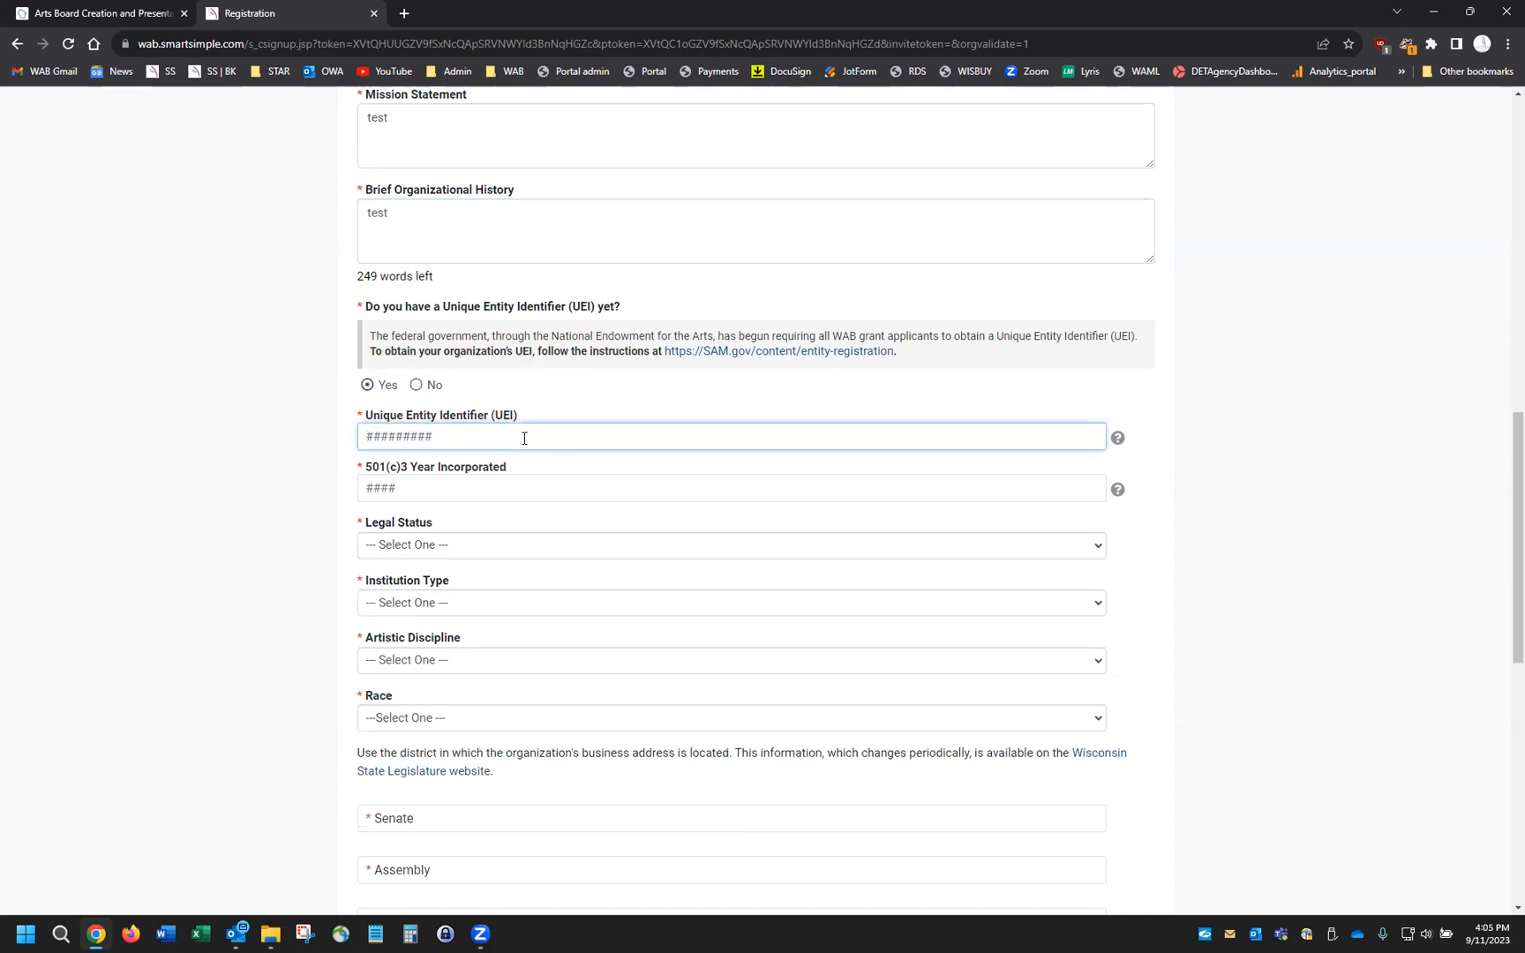
{"action": "left_click", "coordinate": [417, 386]}
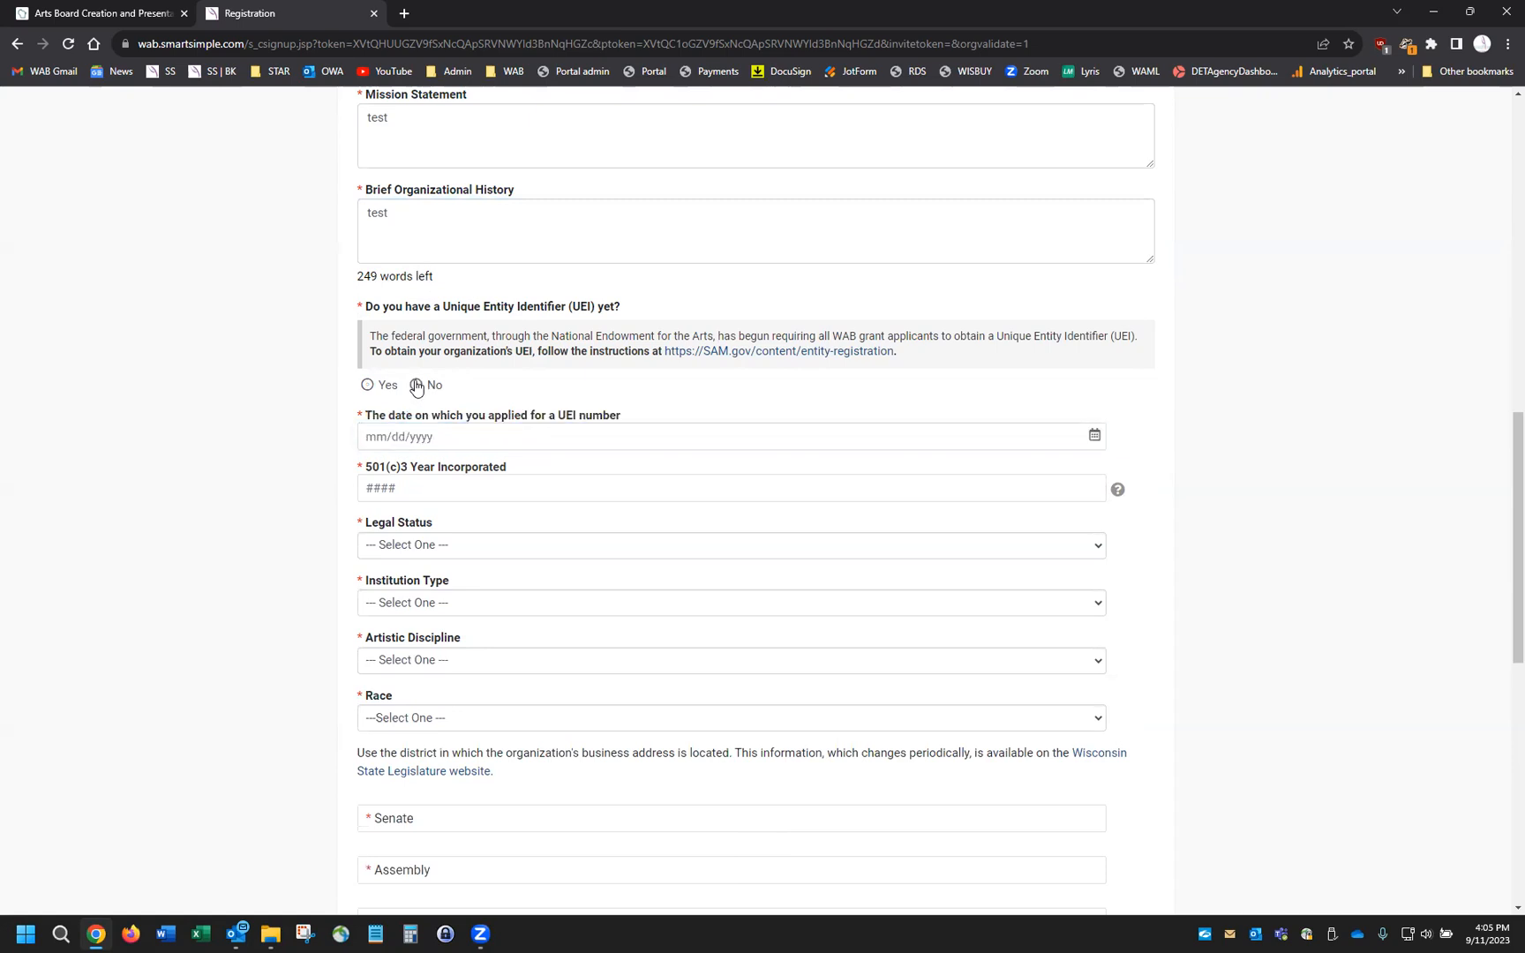
{"action": "left_click", "coordinate": [501, 437]}
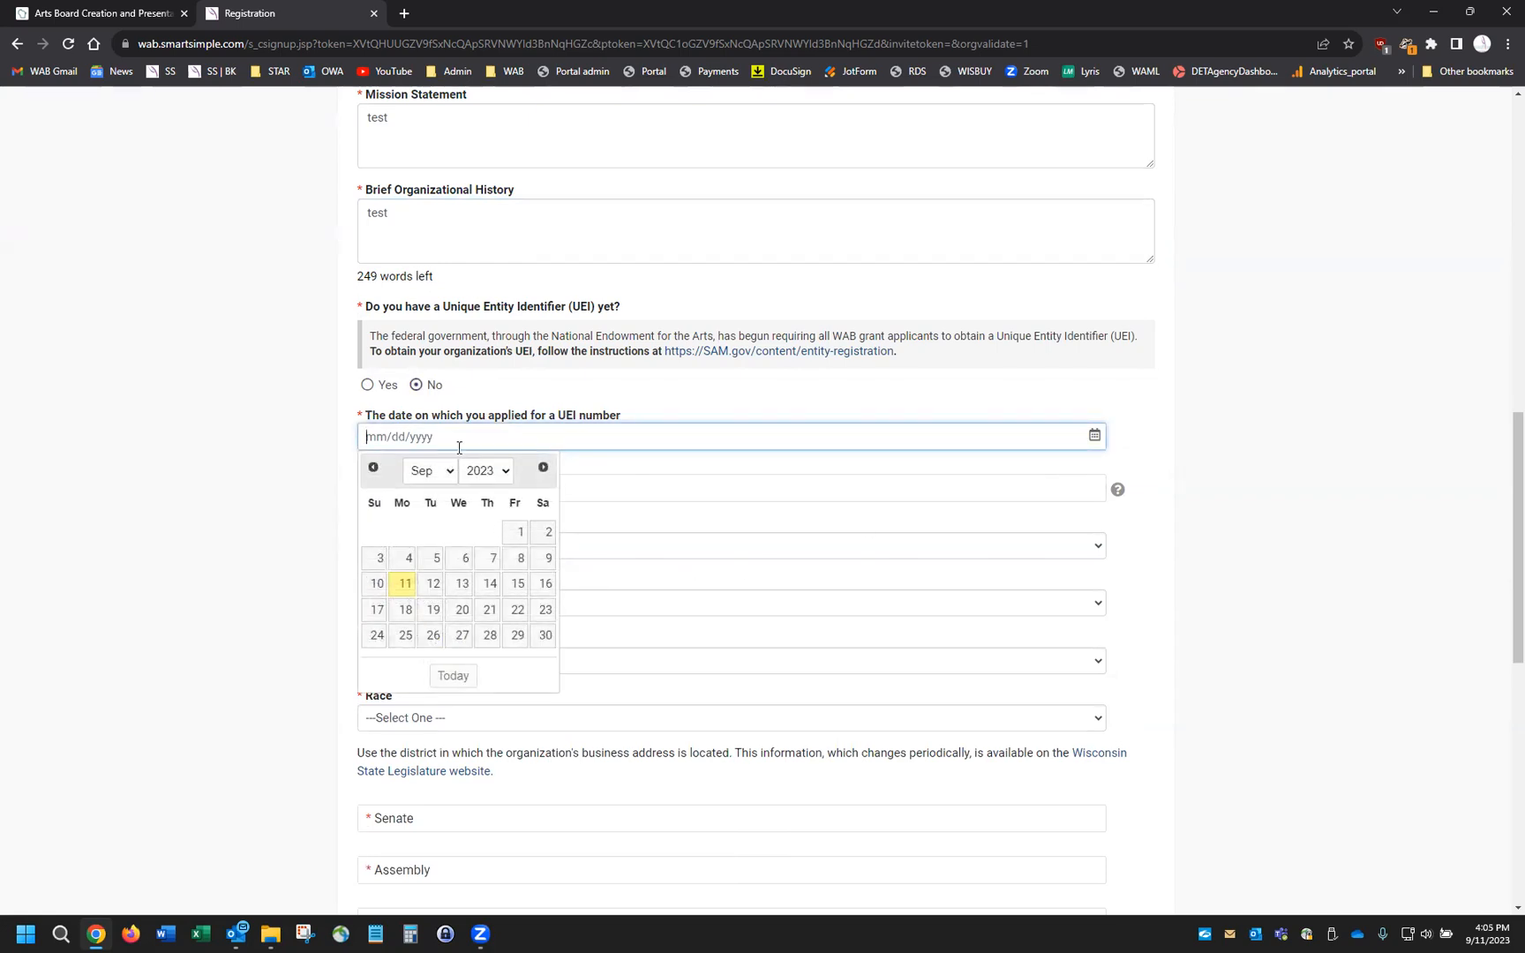
{"action": "left_click", "coordinate": [449, 678]}
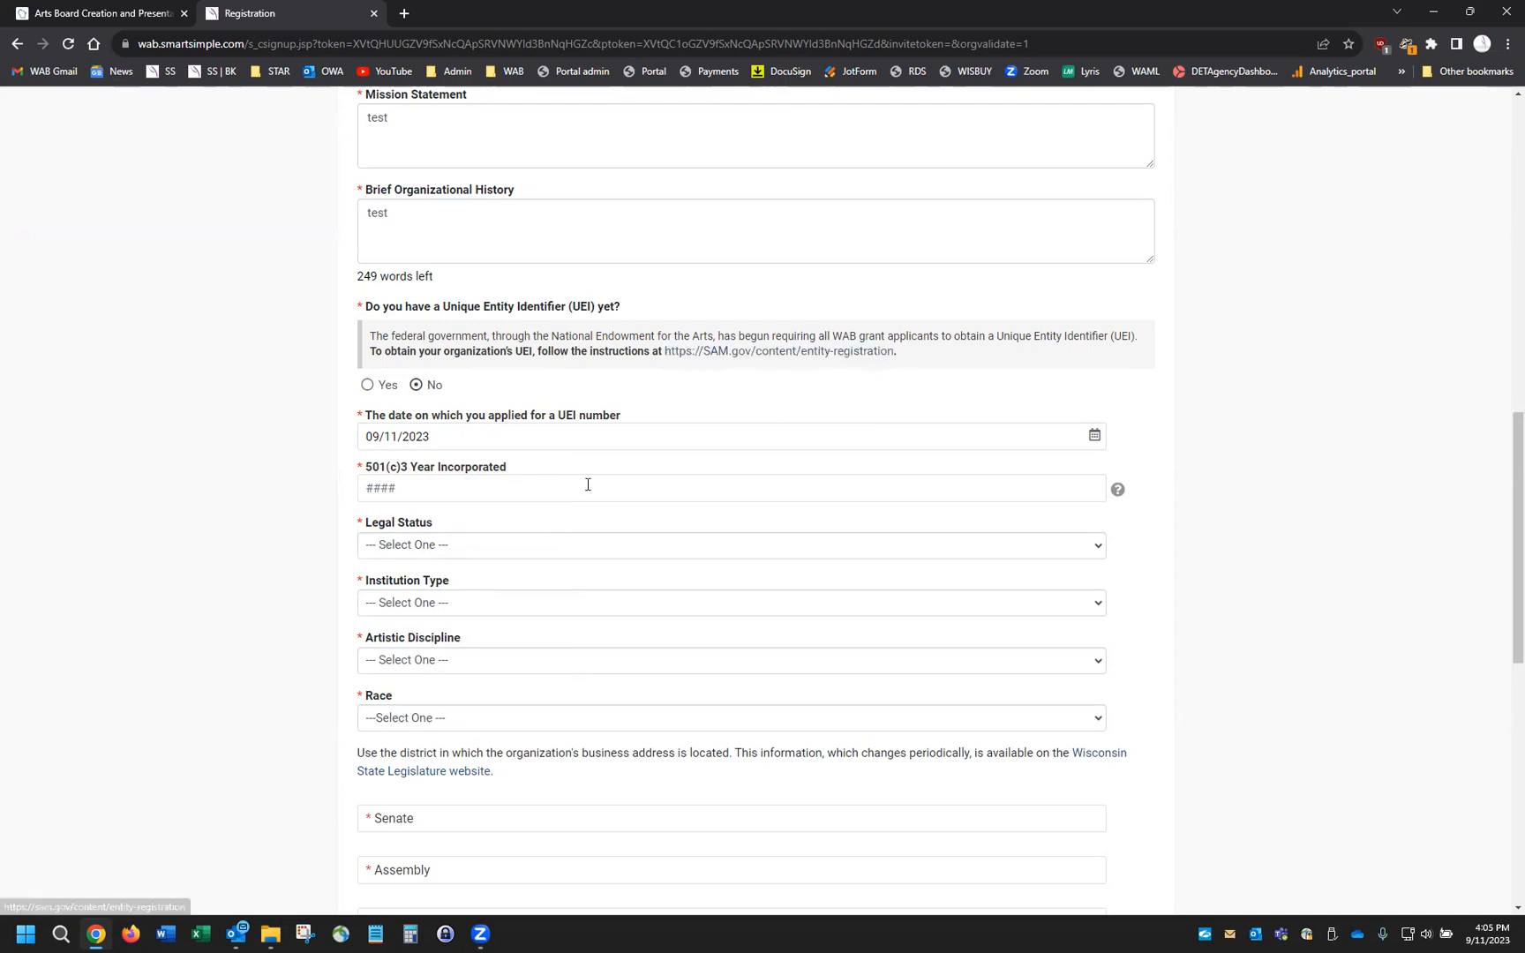
Enter year incorporated 1966, legal status 02 Organization - Nonprofit, institution type 28 Historical Society
{"action": "left_click", "coordinate": [432, 478]}
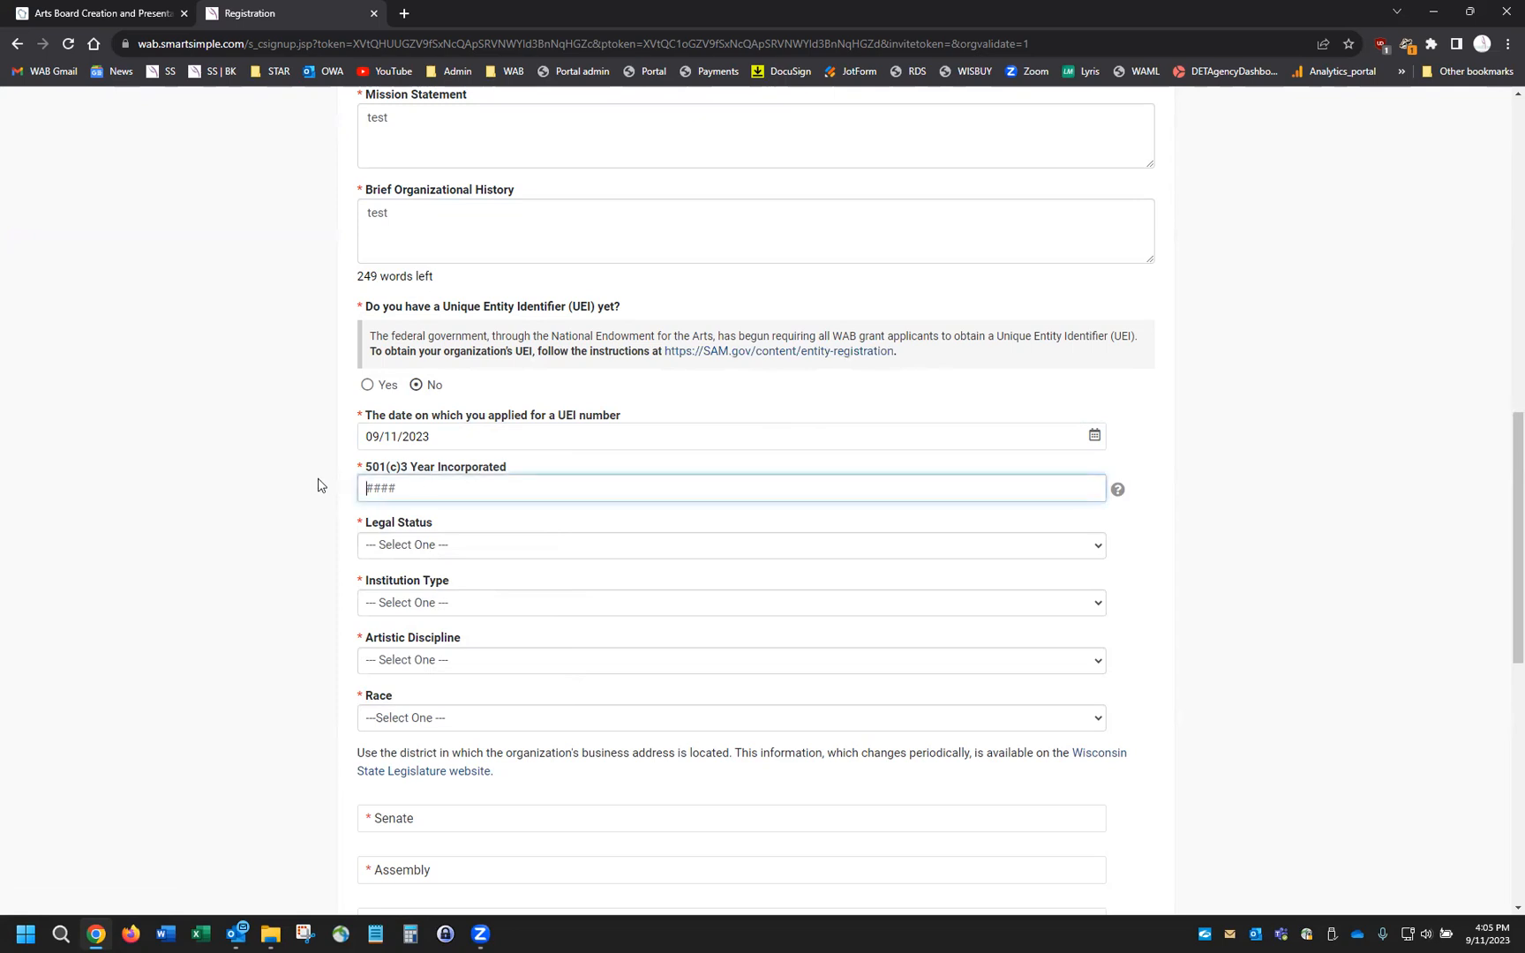
{"action": "type", "text": "19"}
{"action": "scroll", "coordinate": [536, 562], "scroll_direction": "down", "scroll_amount": 2}
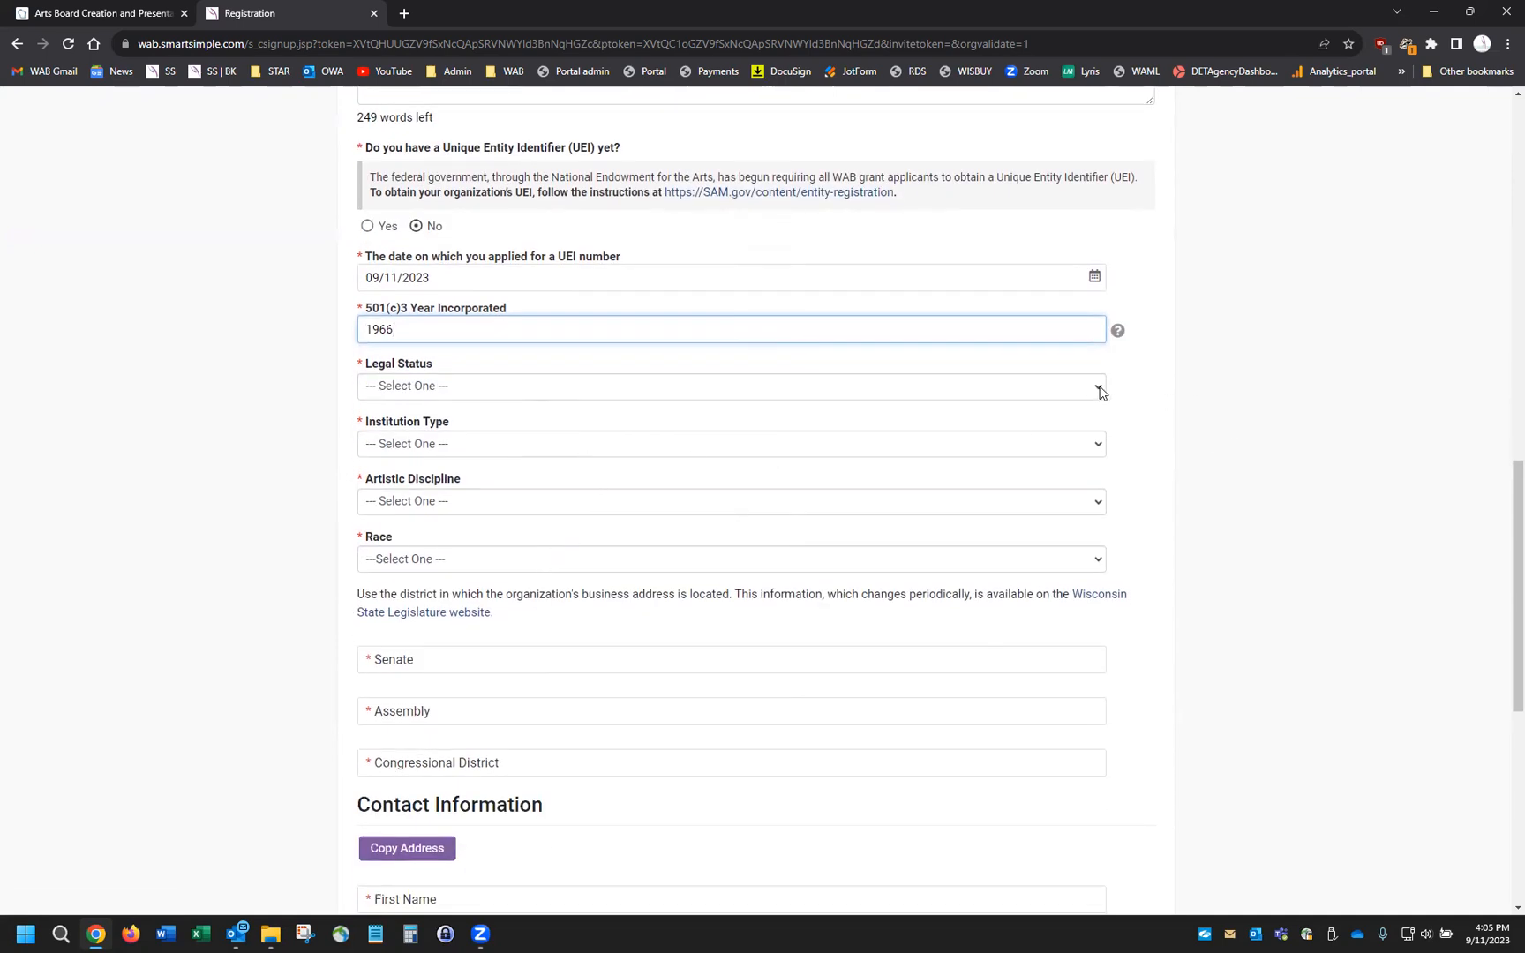
{"action": "left_click", "coordinate": [1100, 389]}
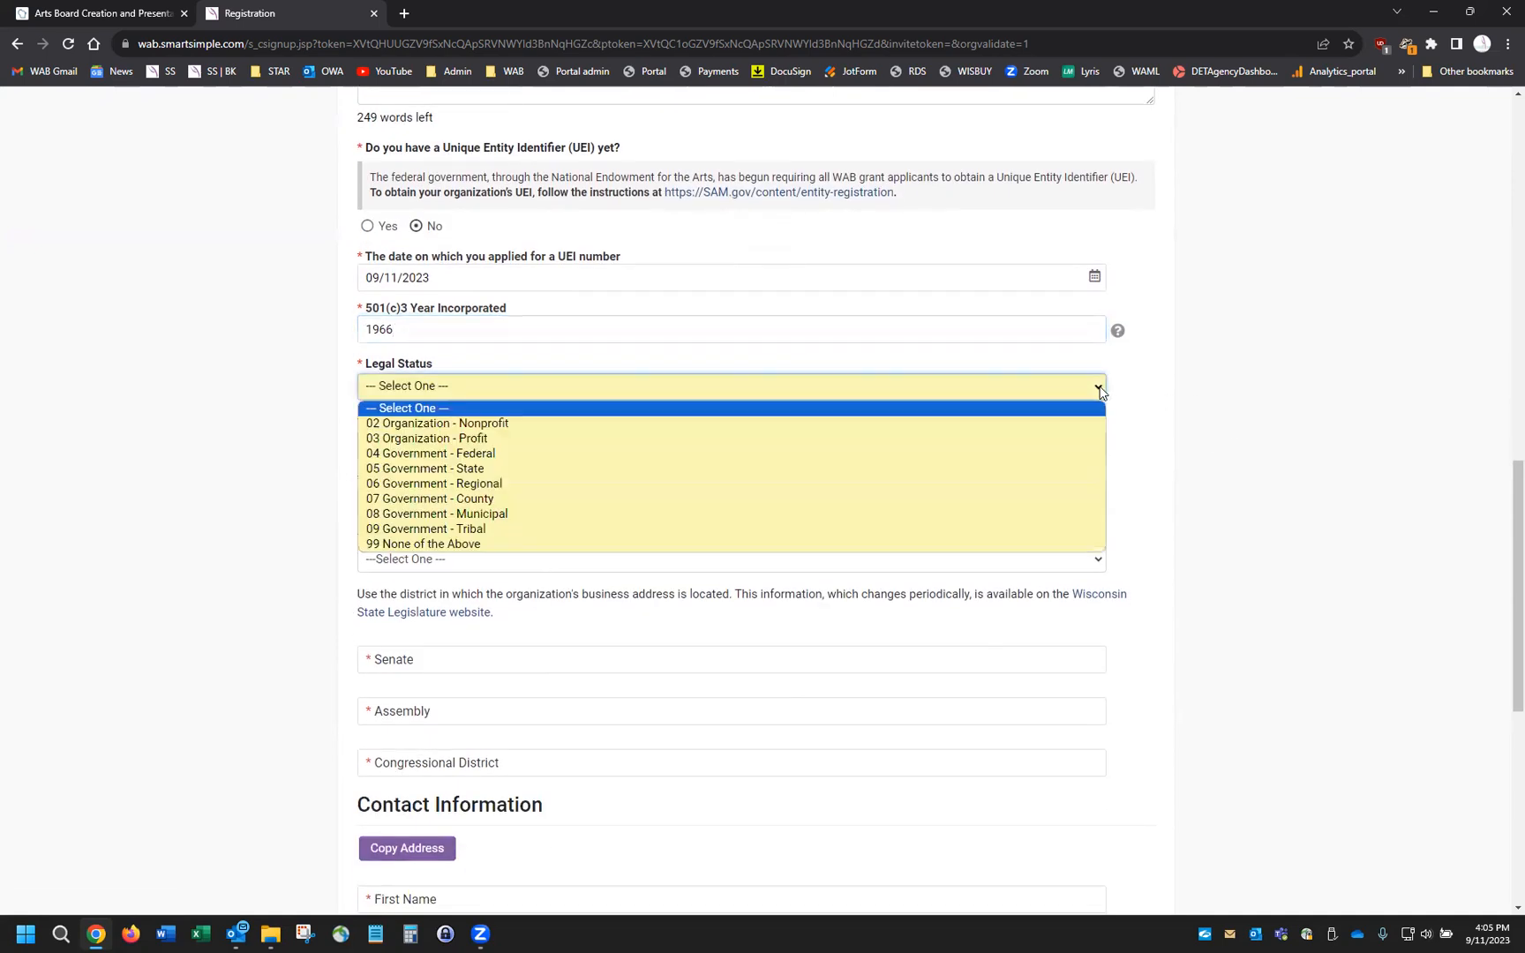
{"action": "left_click", "coordinate": [463, 425]}
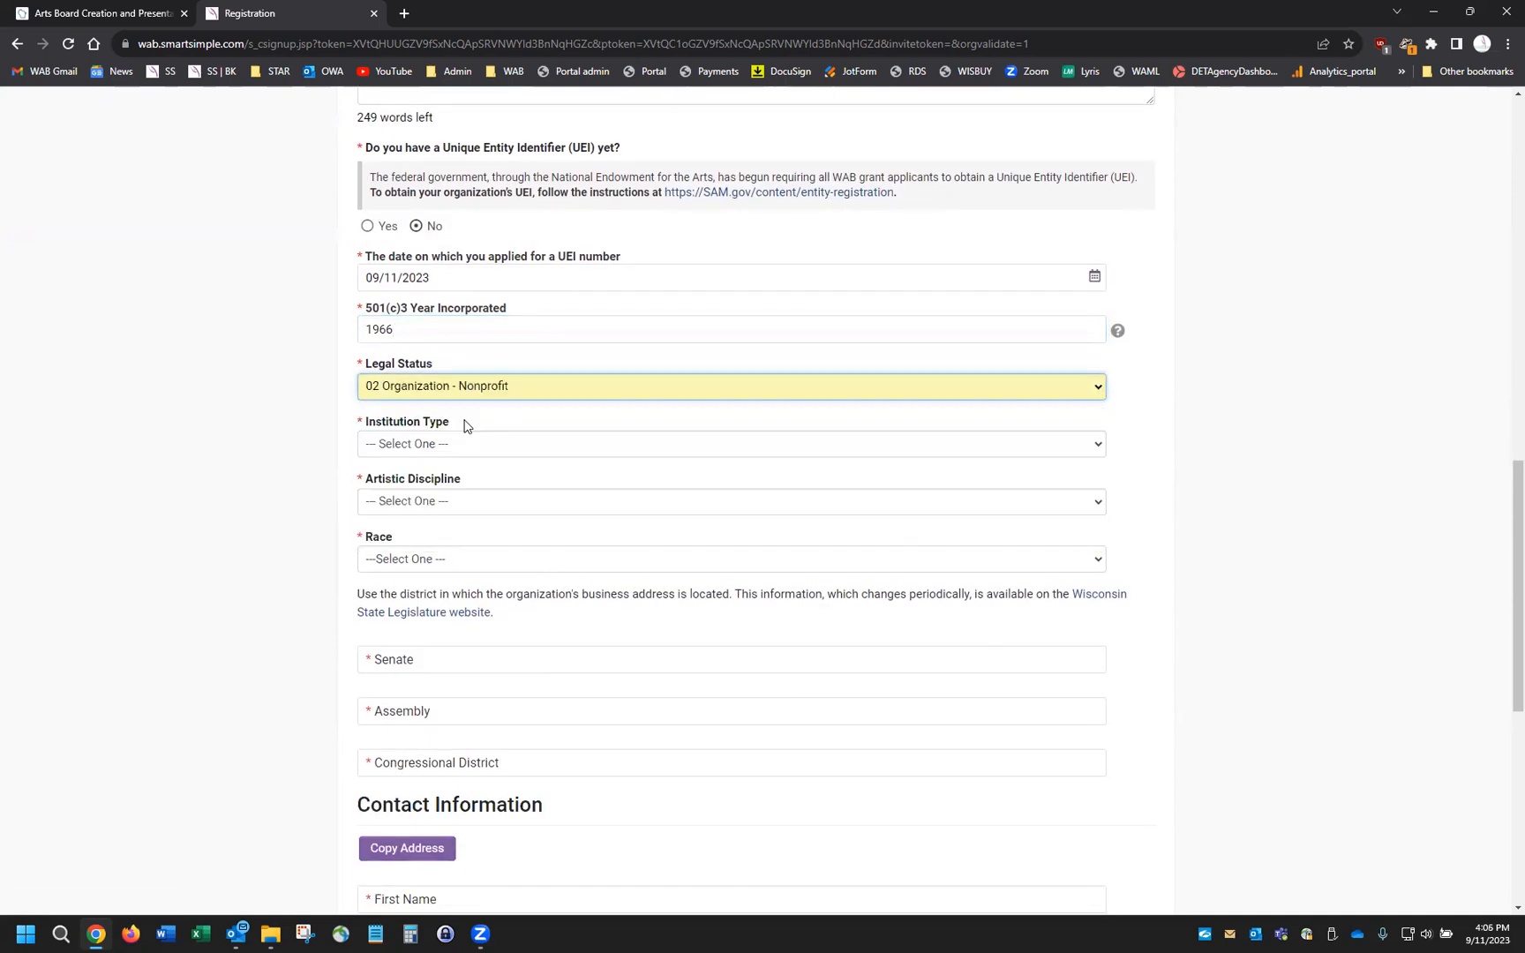
{"action": "left_click", "coordinate": [1100, 448]}
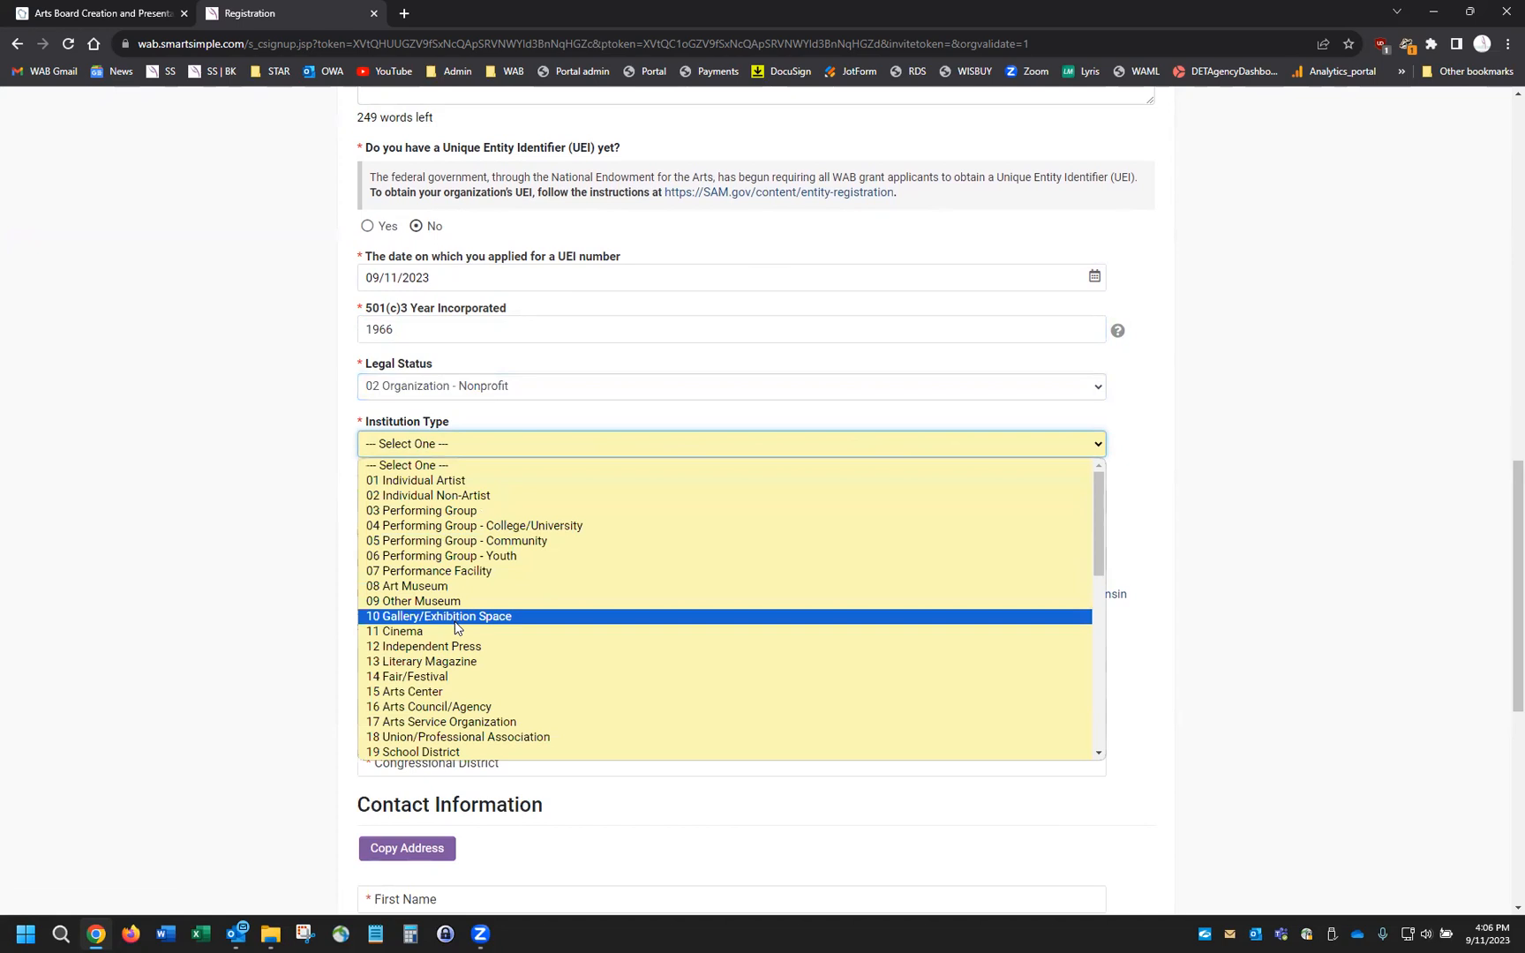
{"action": "scroll", "coordinate": [457, 632], "scroll_direction": "down", "scroll_amount": 3}
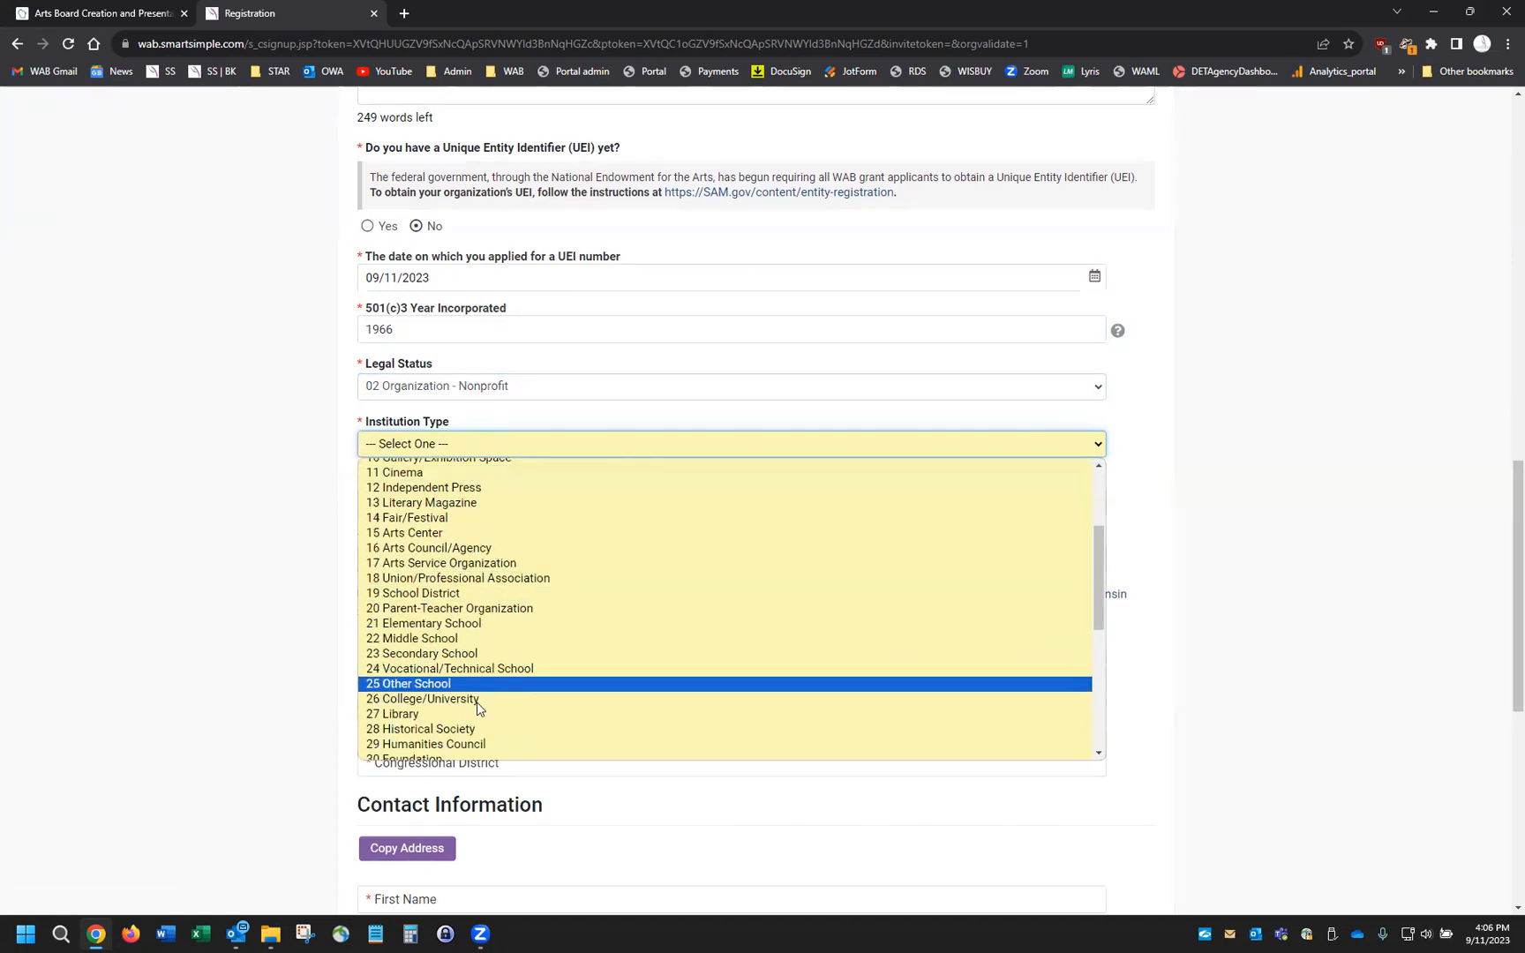
{"action": "left_click", "coordinate": [475, 729]}
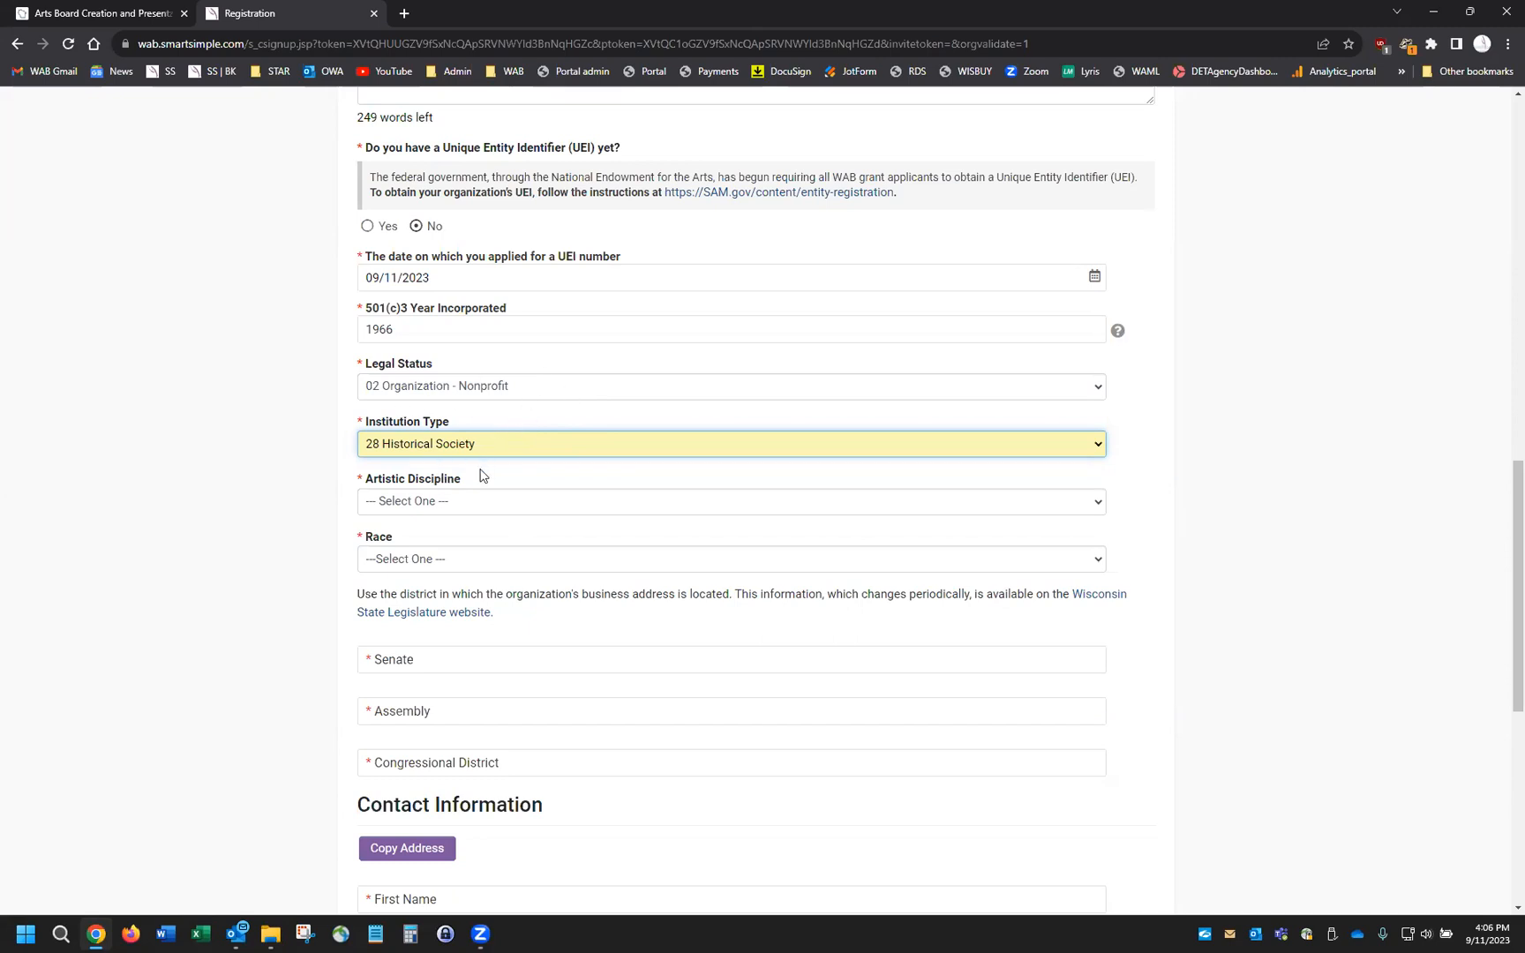
{"action": "left_click", "coordinate": [1098, 447]}
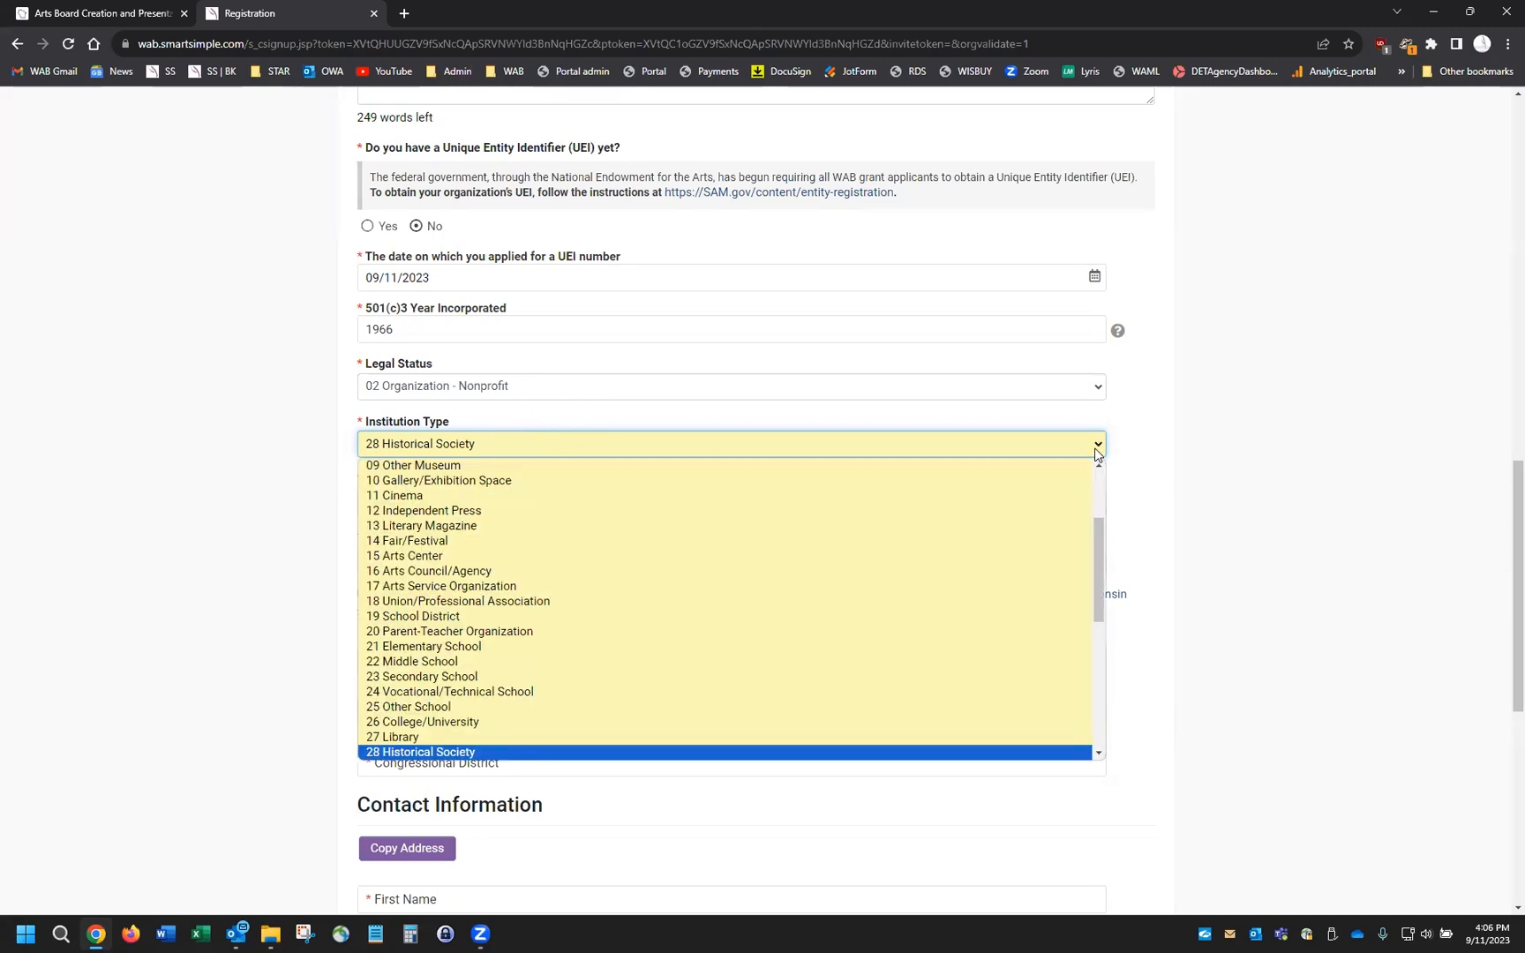
{"action": "scroll", "coordinate": [459, 586], "scroll_direction": "up", "scroll_amount": 3}
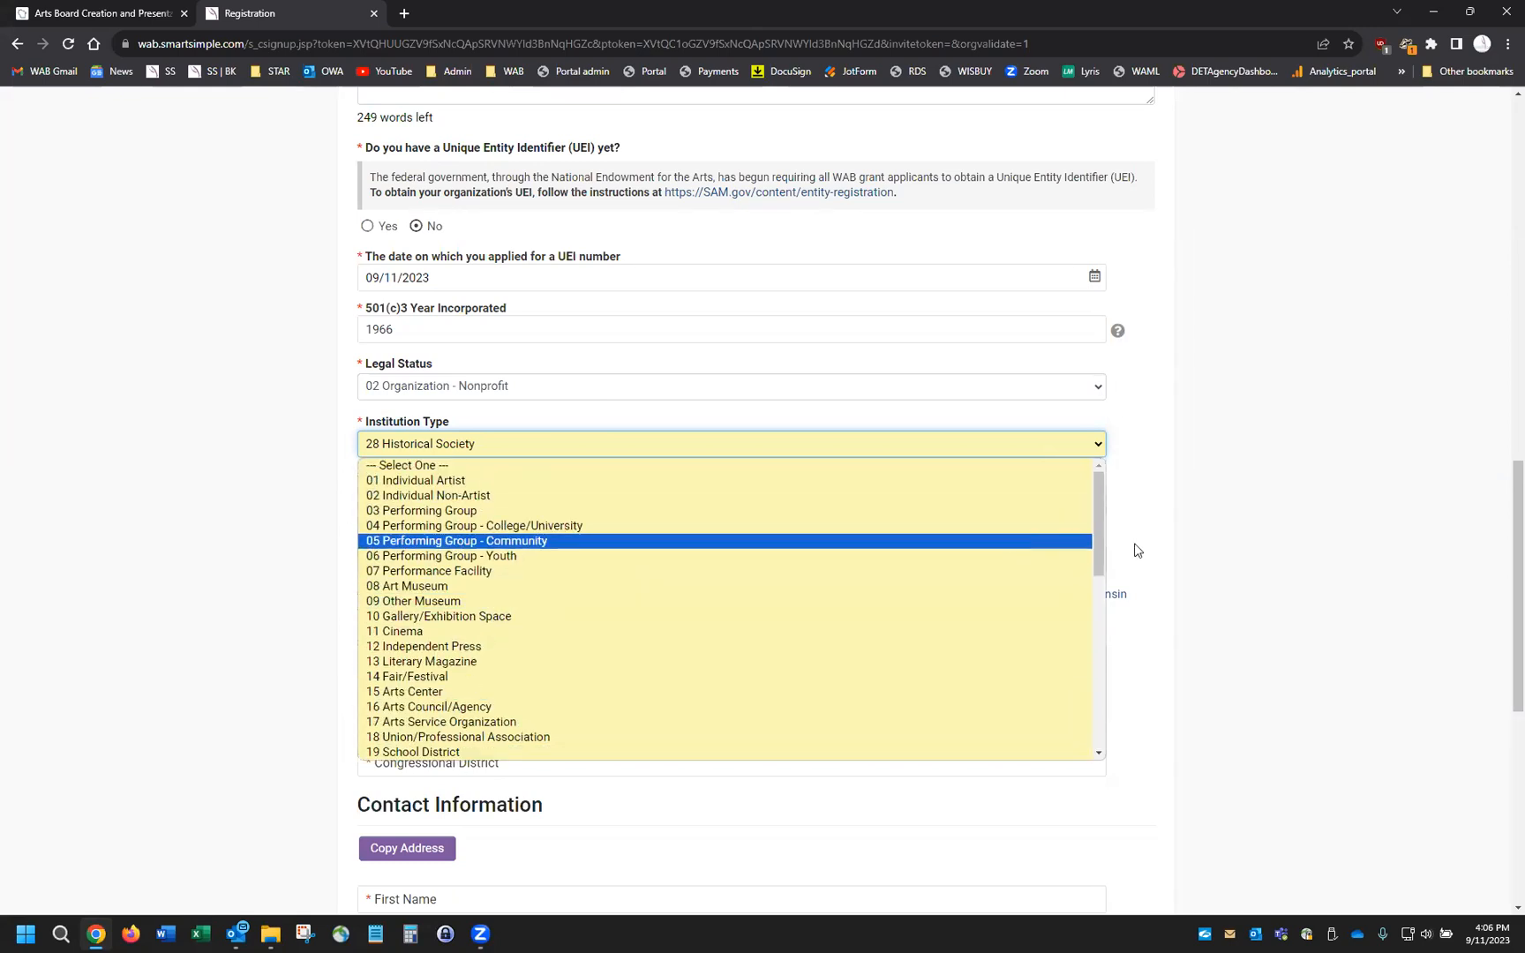
{"action": "left_click", "coordinate": [1235, 549]}
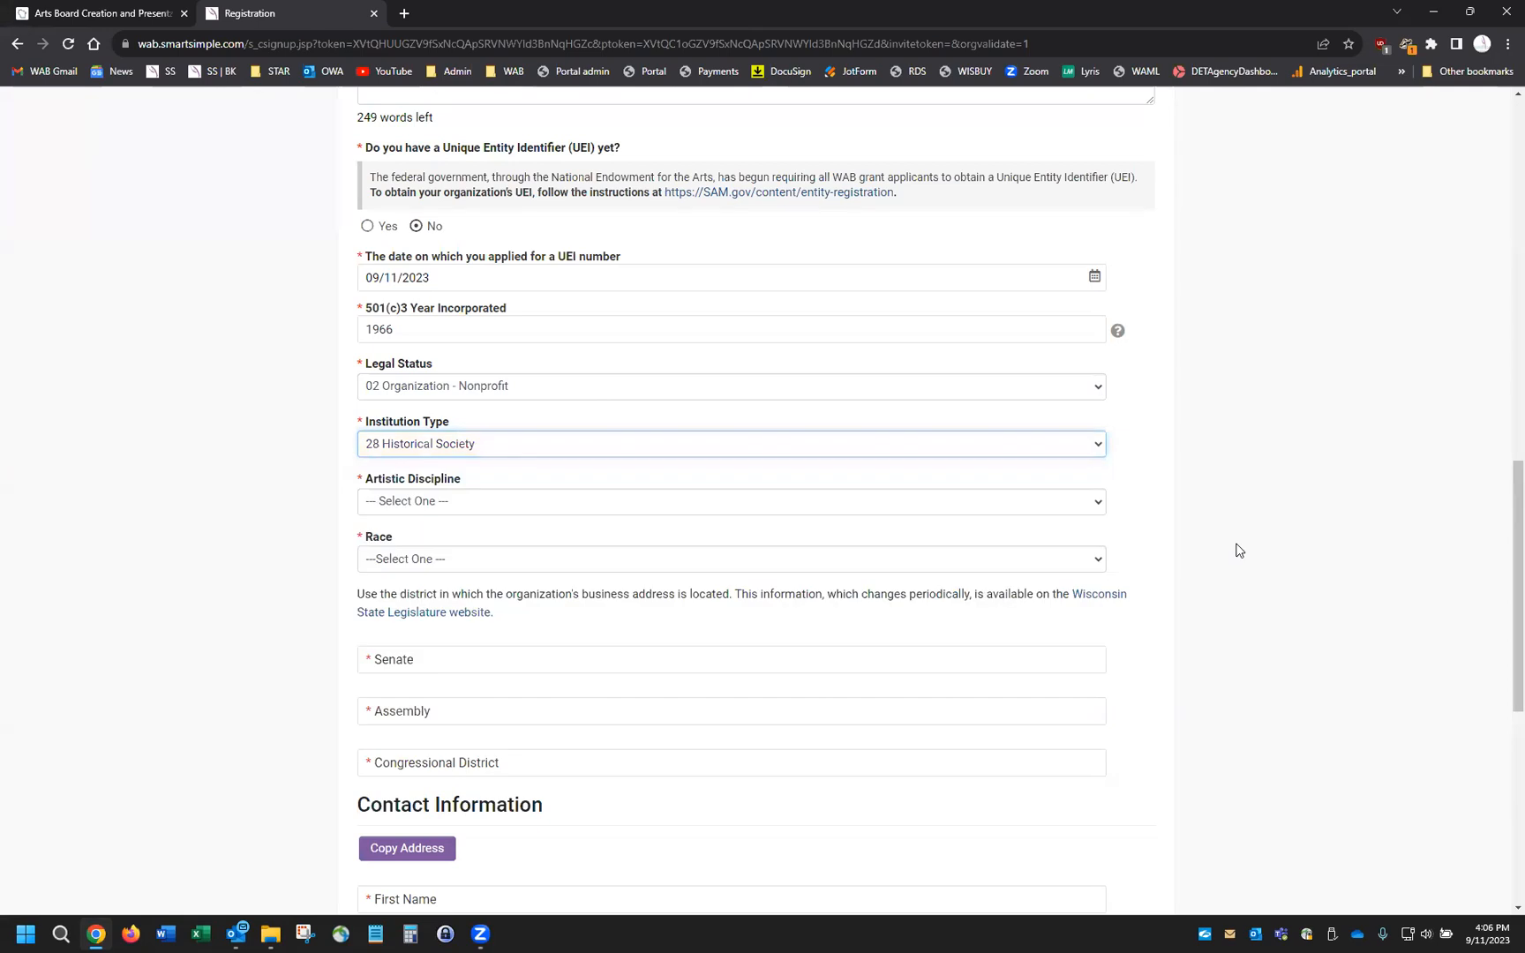
Set artistic discipline to 13 Humanities and race to W White - 50% or more
{"action": "left_click", "coordinate": [1097, 509]}
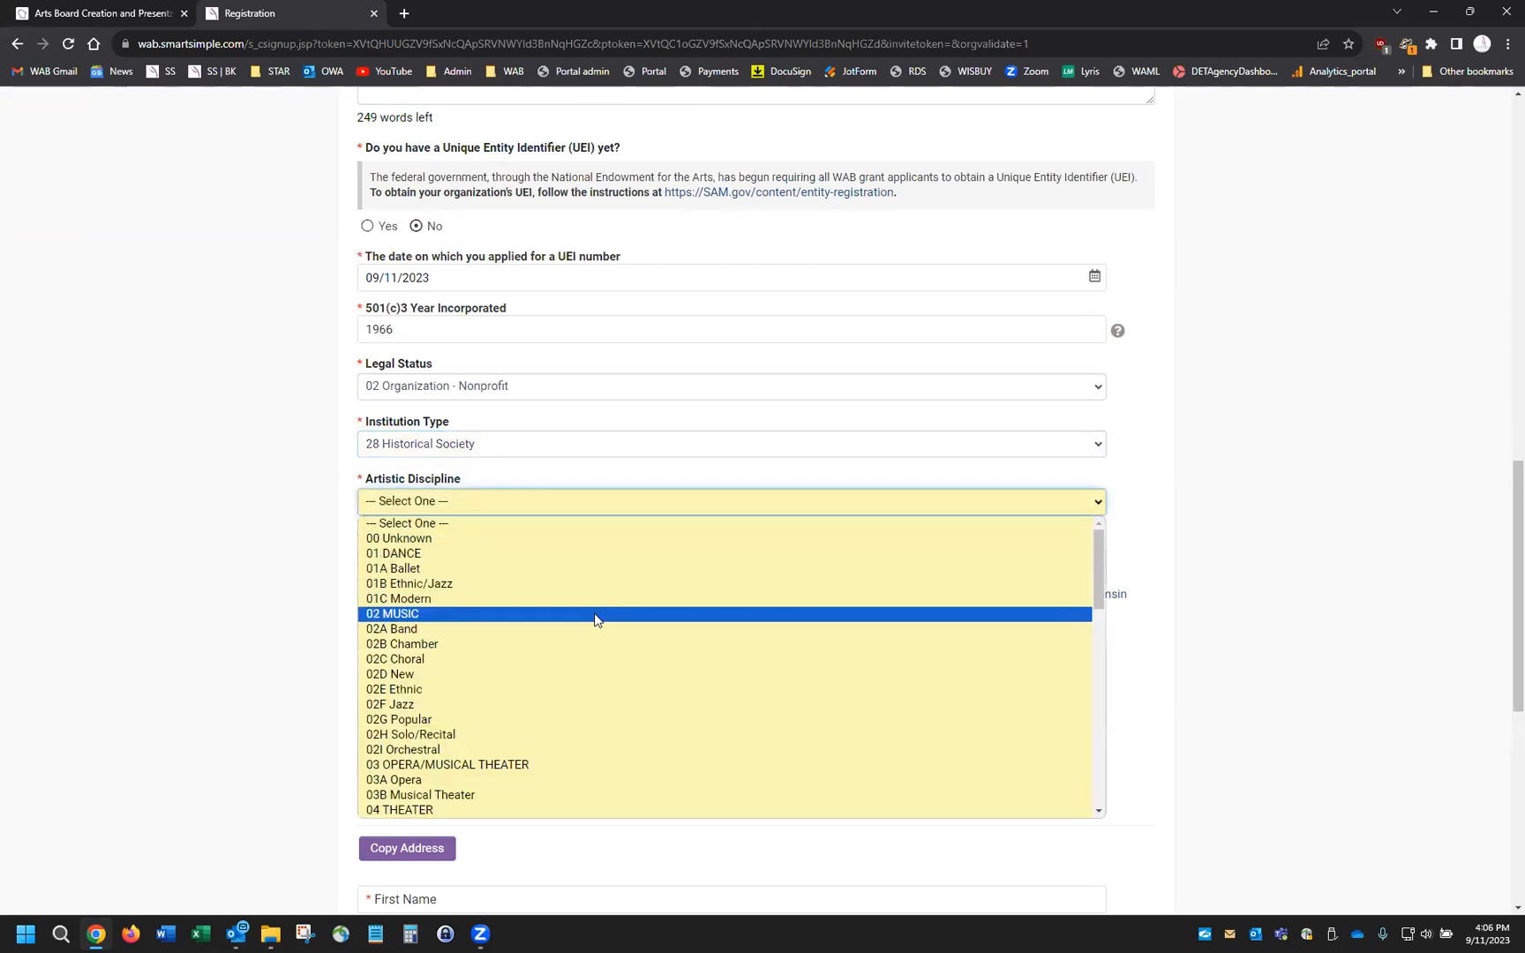
{"action": "scroll", "coordinate": [587, 622], "scroll_direction": "down", "scroll_amount": 10}
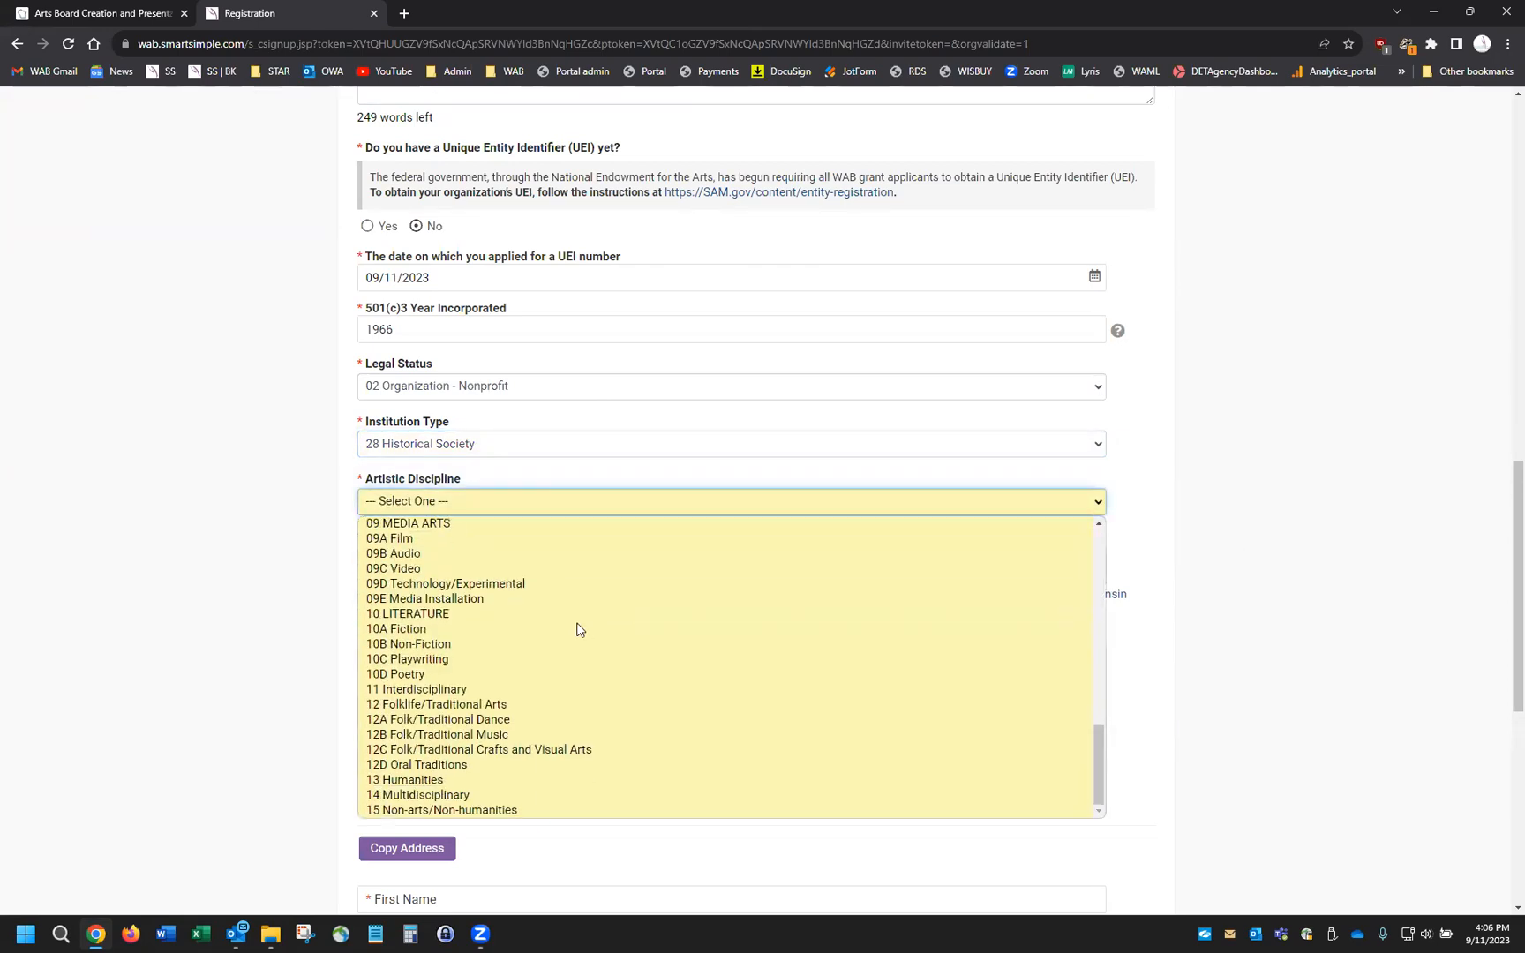
{"action": "left_click", "coordinate": [446, 779]}
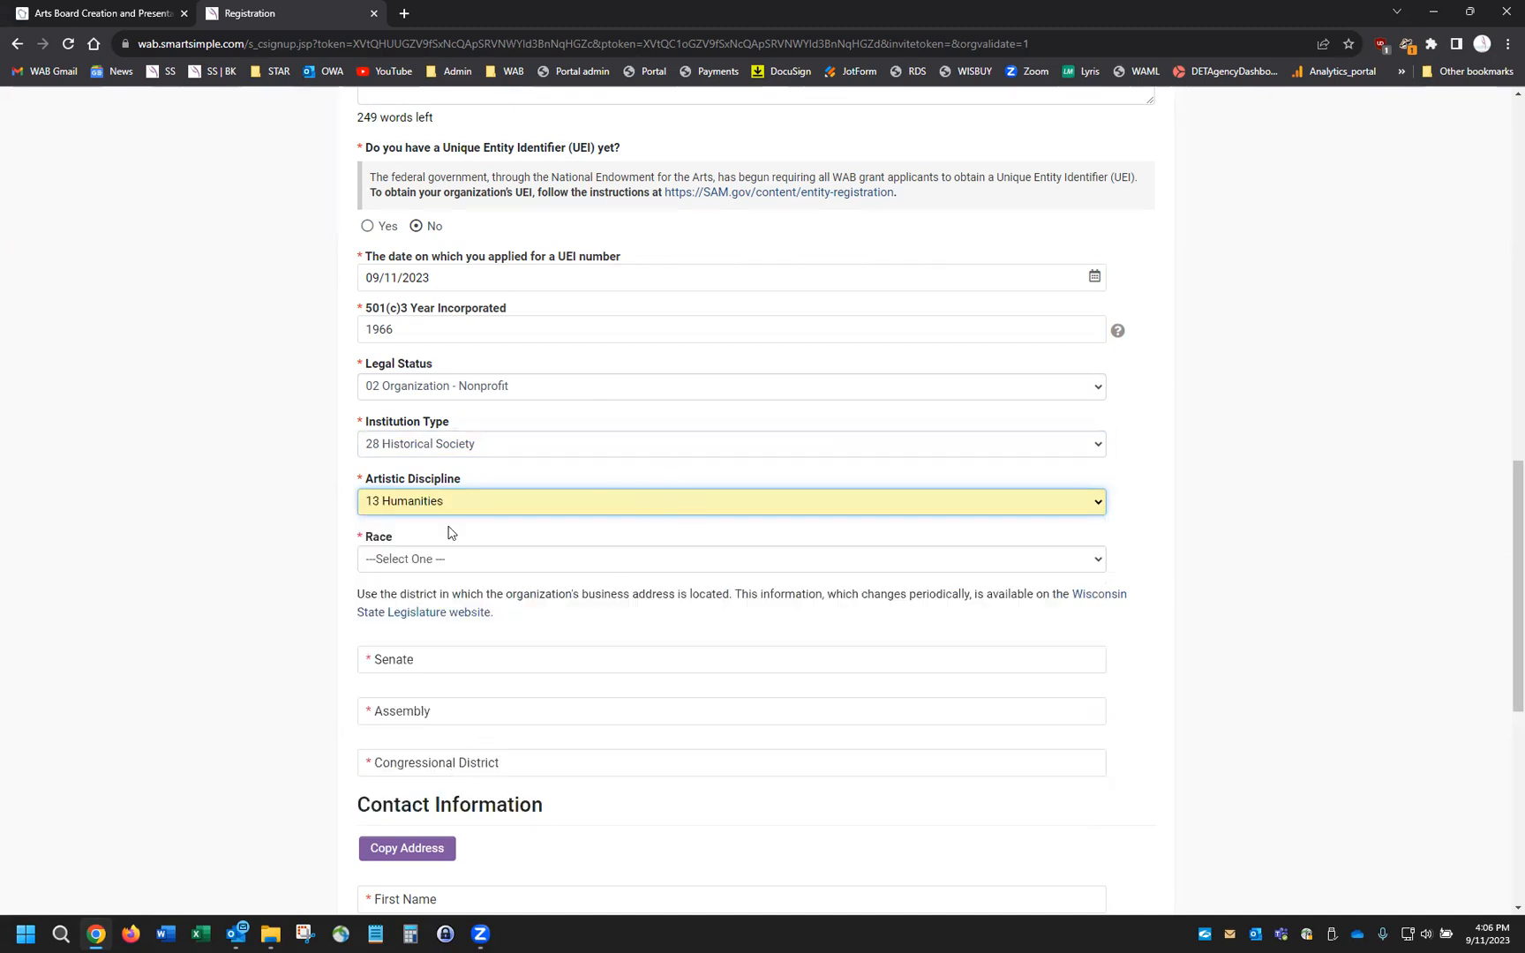
{"action": "left_click", "coordinate": [1095, 564]}
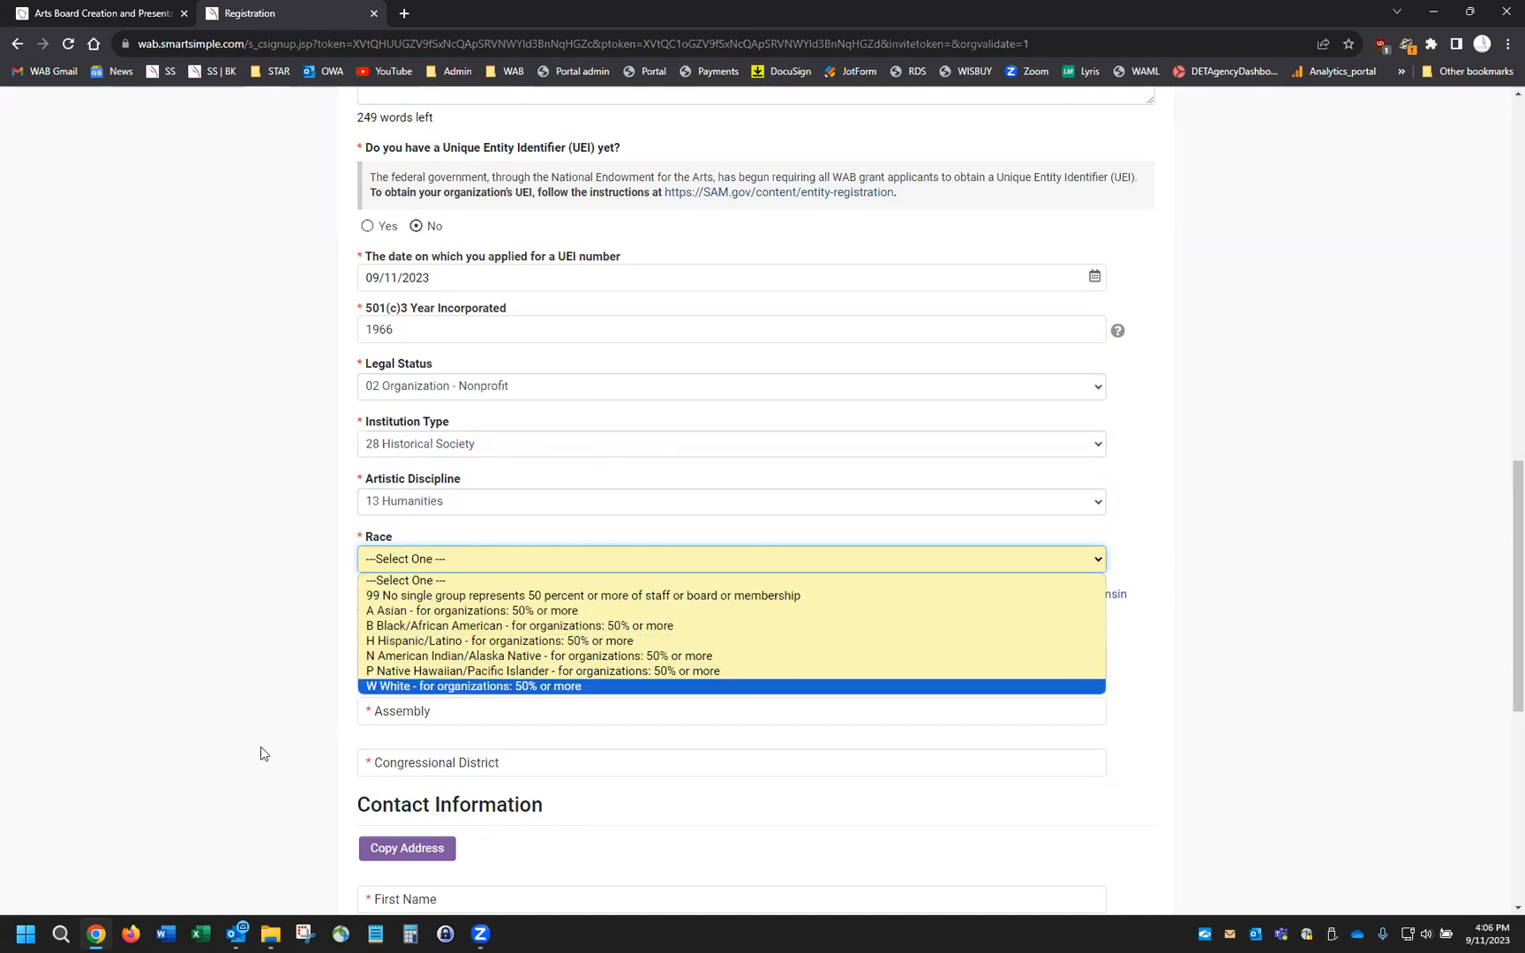
{"action": "left_click", "coordinate": [494, 687]}
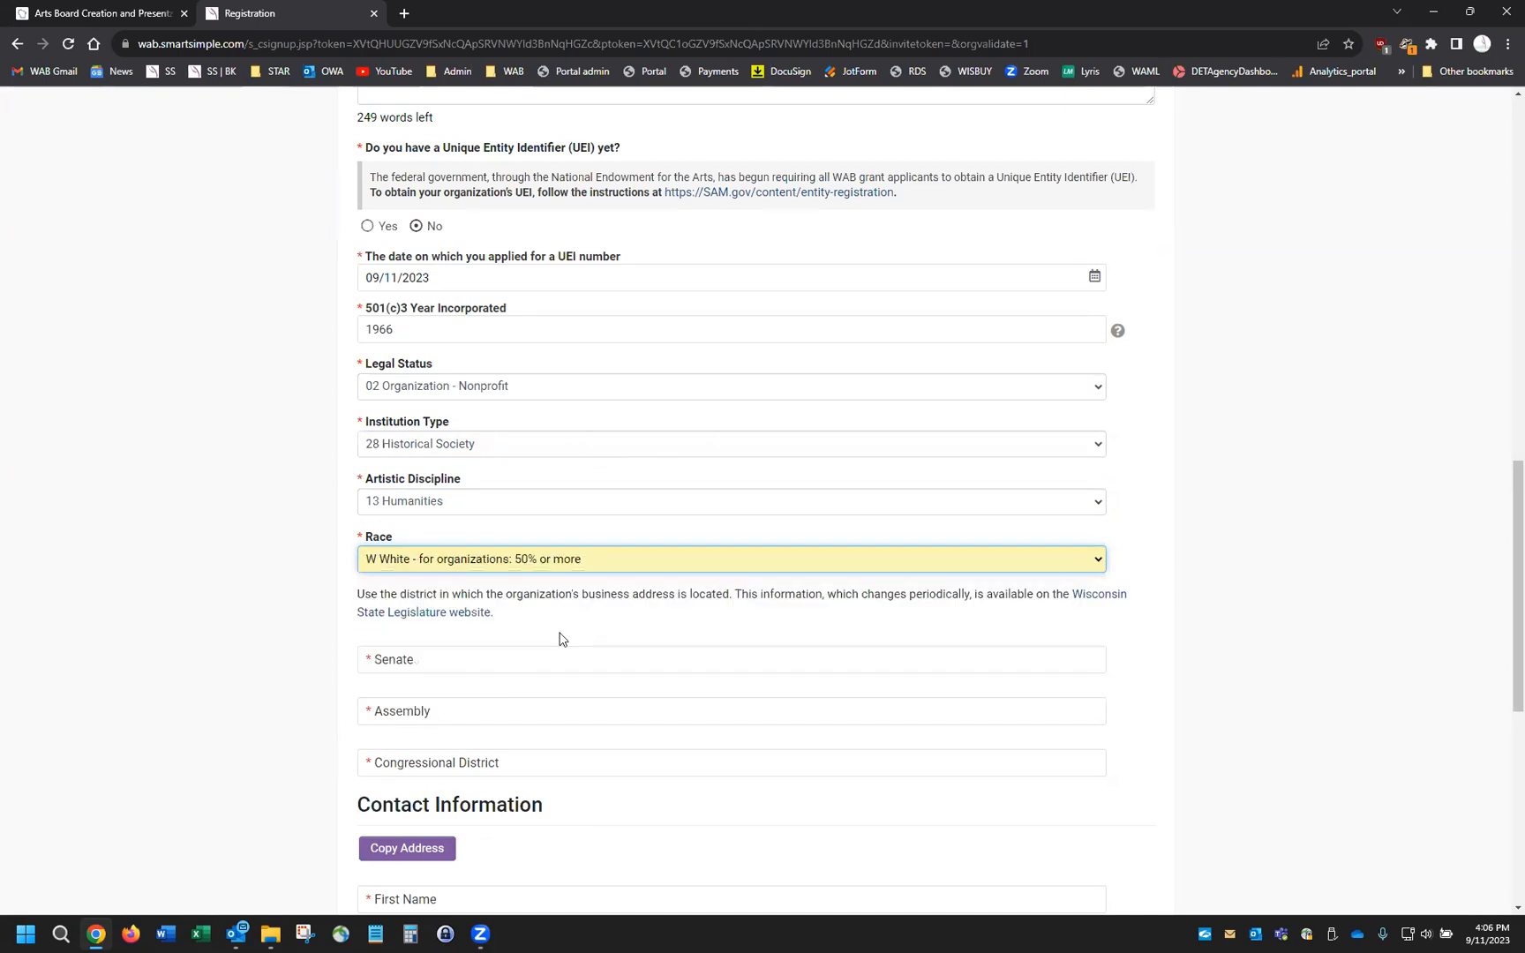
{"action": "scroll", "coordinate": [705, 616], "scroll_direction": "down", "scroll_amount": 3}
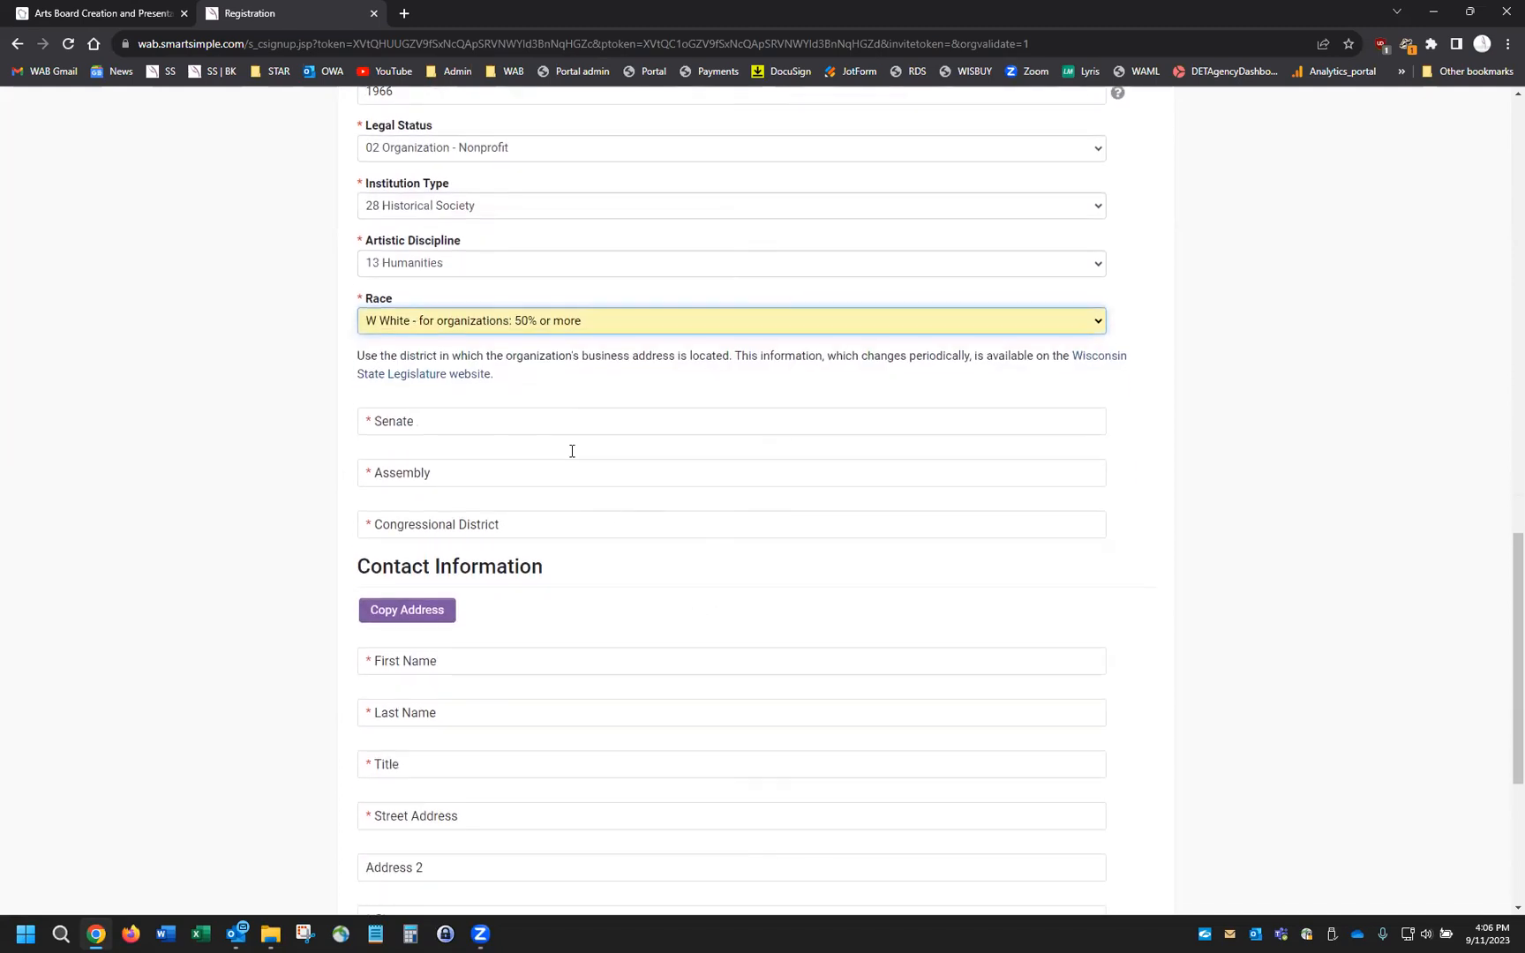
Fill in Senate district 2, Assembly district 33 and Congressional District 4
{"action": "left_click", "coordinate": [557, 427]}
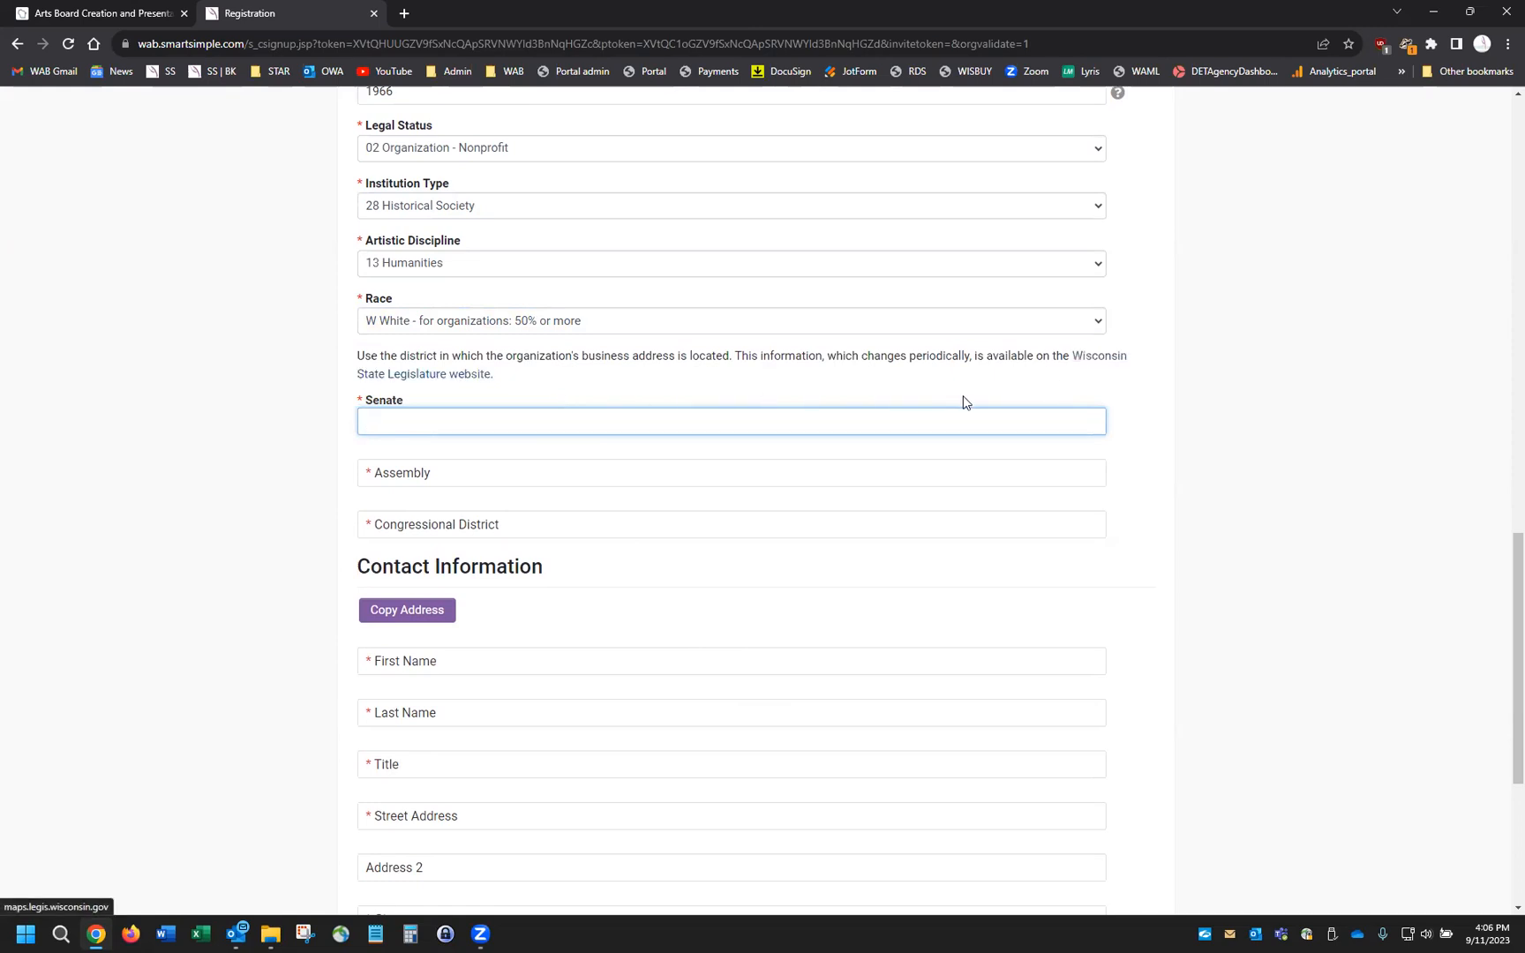
{"action": "type", "text": "2"}
{"action": "left_click", "coordinate": [704, 468]}
{"action": "type", "text": "33"}
{"action": "left_click", "coordinate": [667, 521]}
{"action": "type", "text": "4"}
{"action": "scroll", "coordinate": [722, 586], "scroll_direction": "down", "scroll_amount": 1}
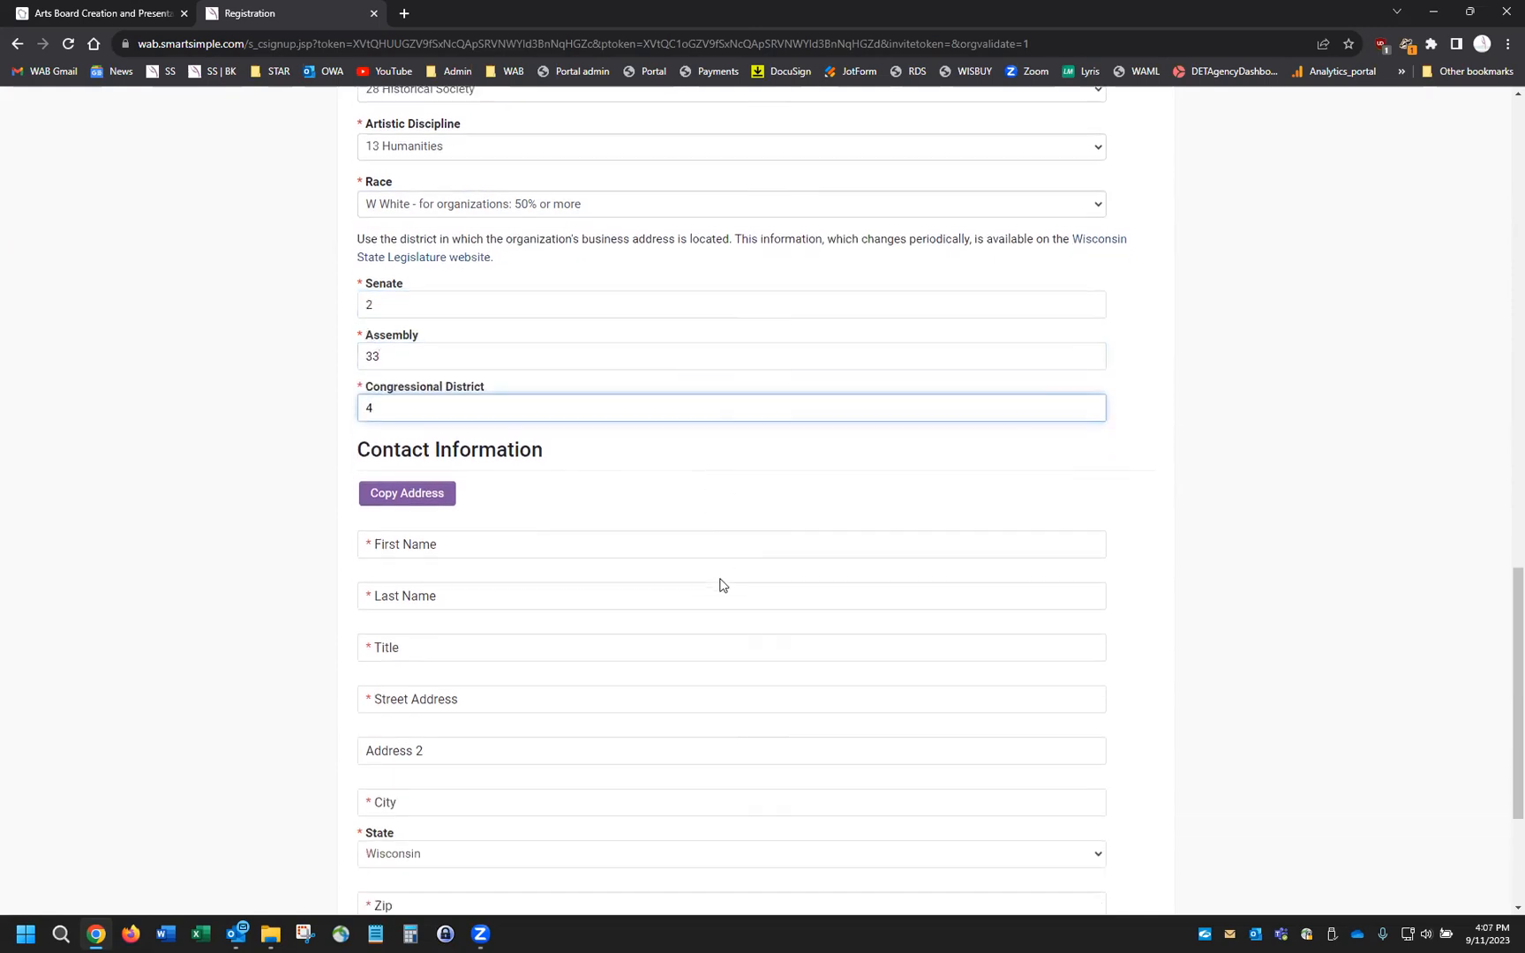
{"action": "scroll", "coordinate": [721, 585], "scroll_direction": "down", "scroll_amount": 1}
{"action": "scroll", "coordinate": [167, 354], "scroll_direction": "down", "scroll_amount": 1}
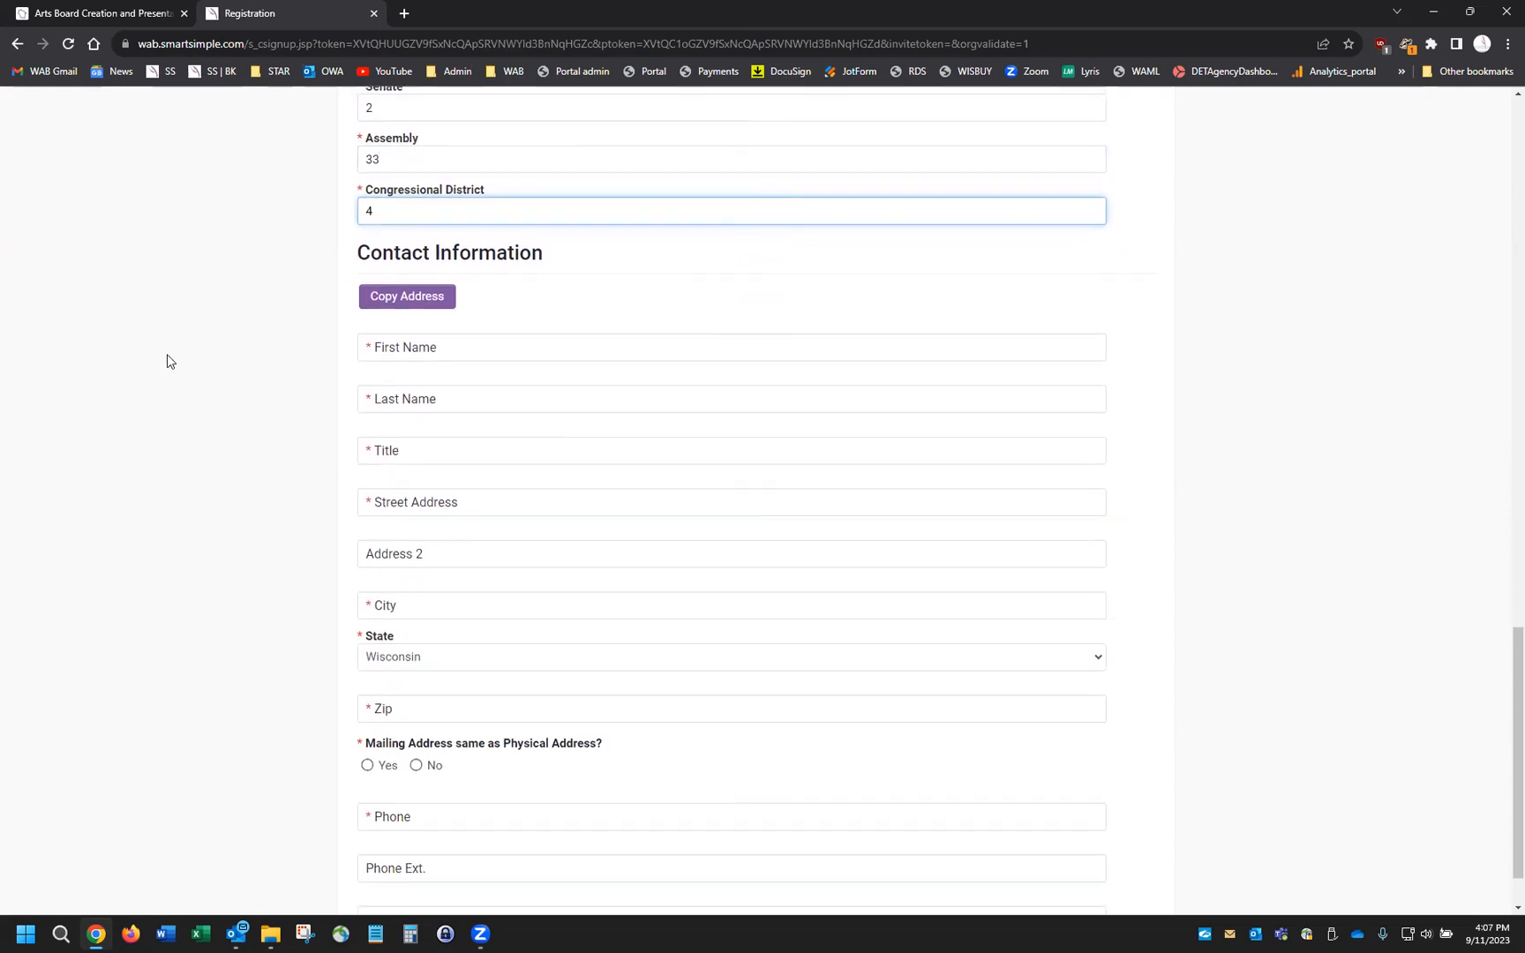
Copy the organization's address to the contact, then enter the contact's first and last name and title CFO
{"action": "left_click", "coordinate": [427, 300]}
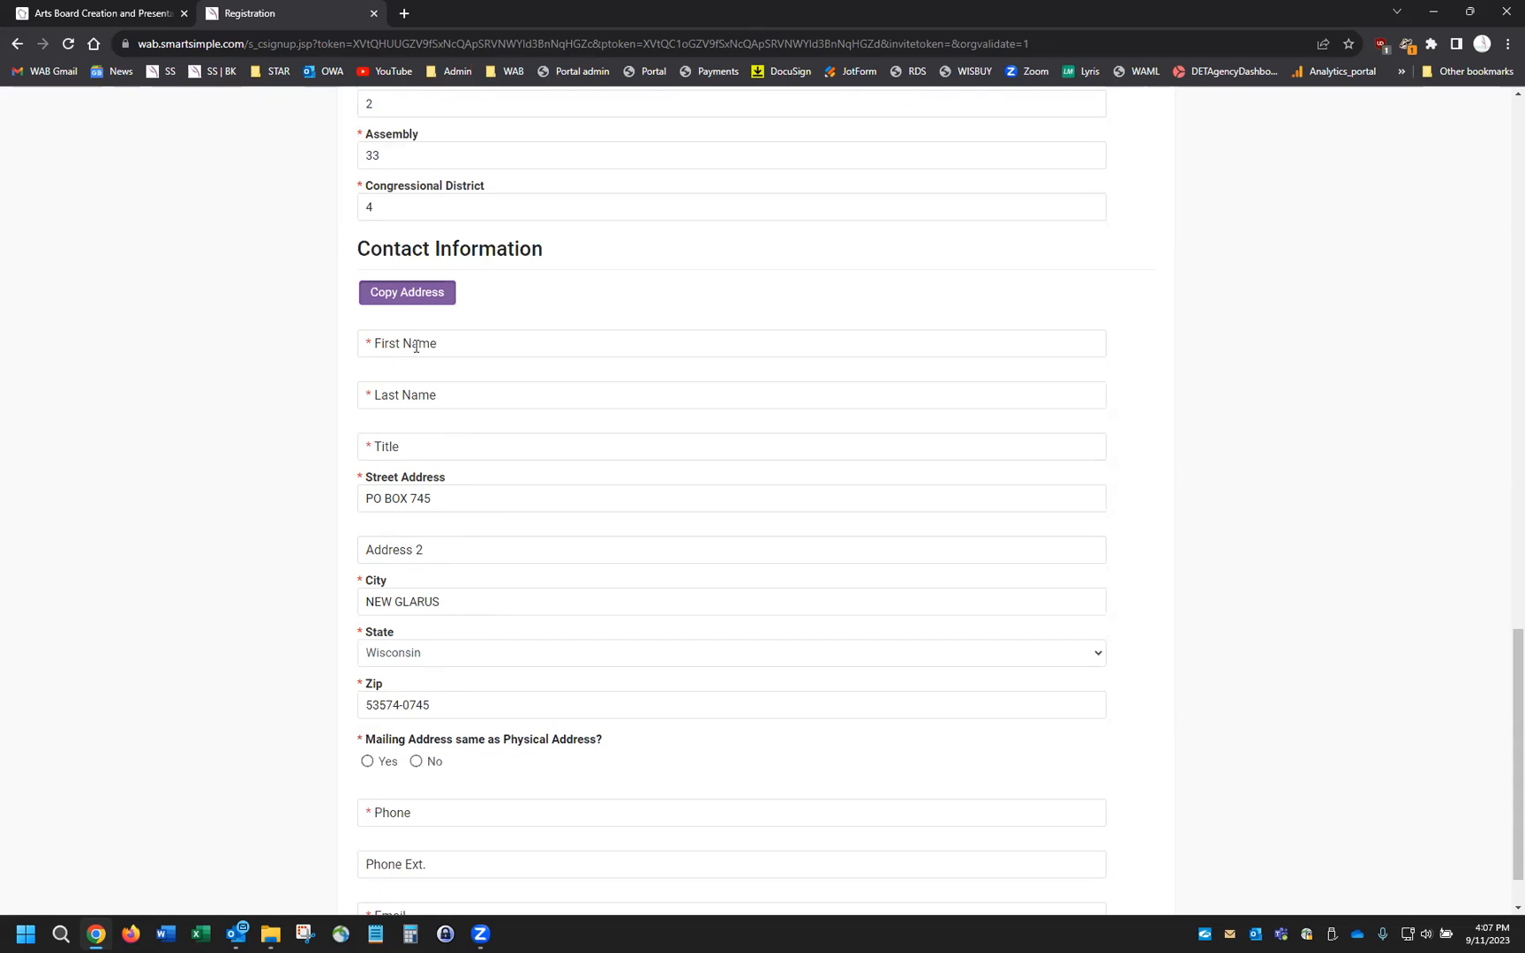
{"action": "left_click", "coordinate": [469, 349]}
{"action": "type", "text": "Fester"}
{"action": "key", "text": "Tab"}
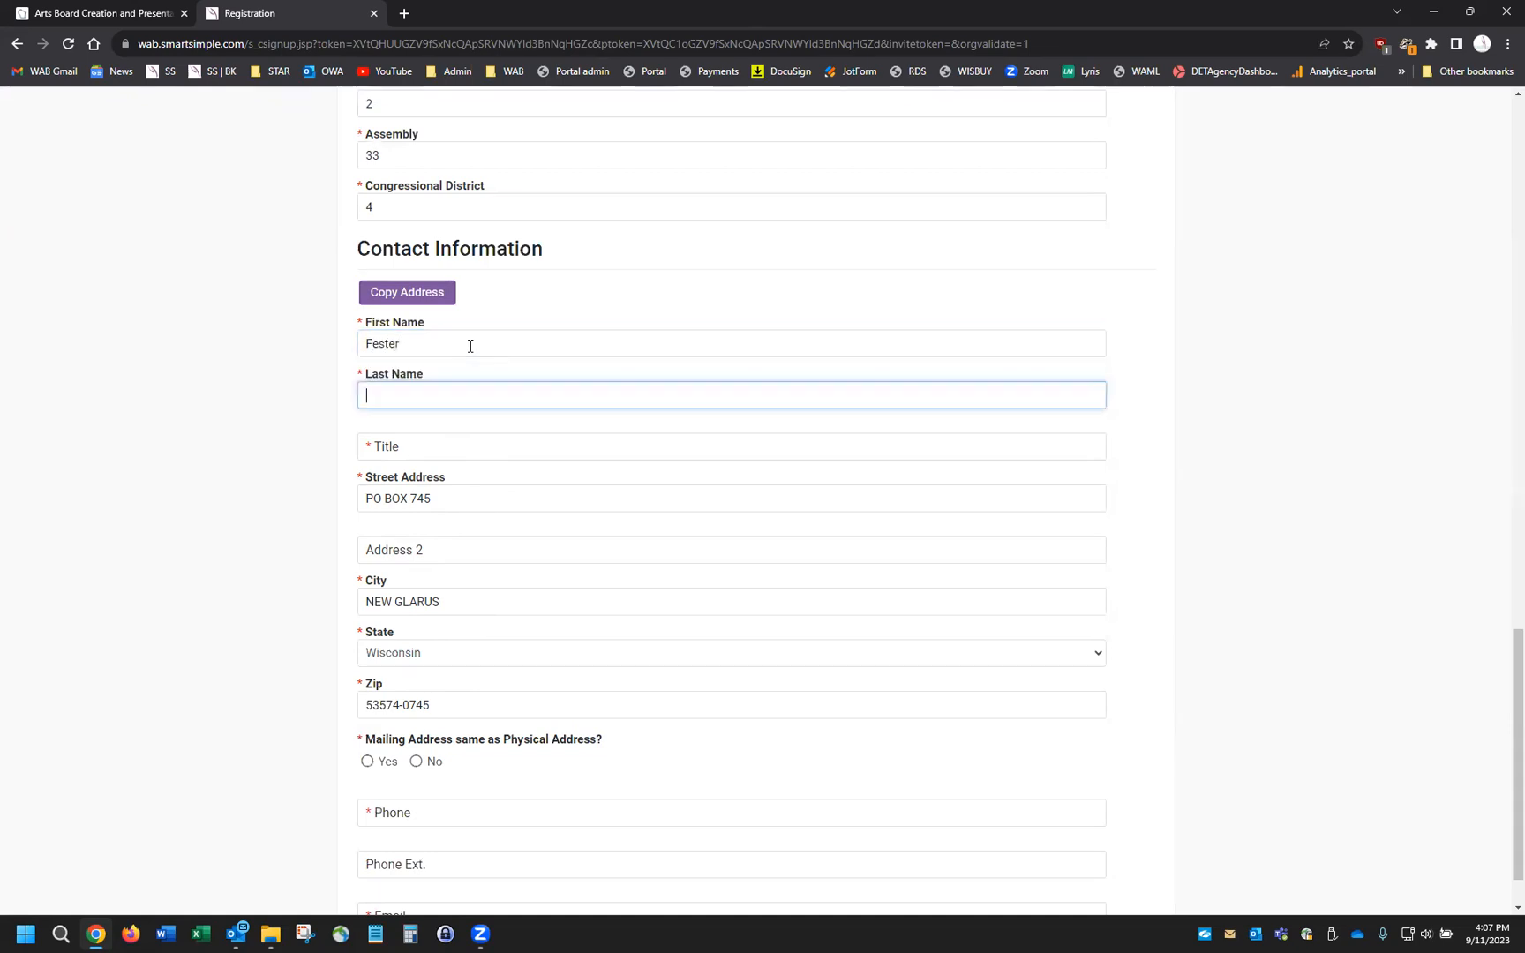
{"action": "type", "text": "Bestertester"}
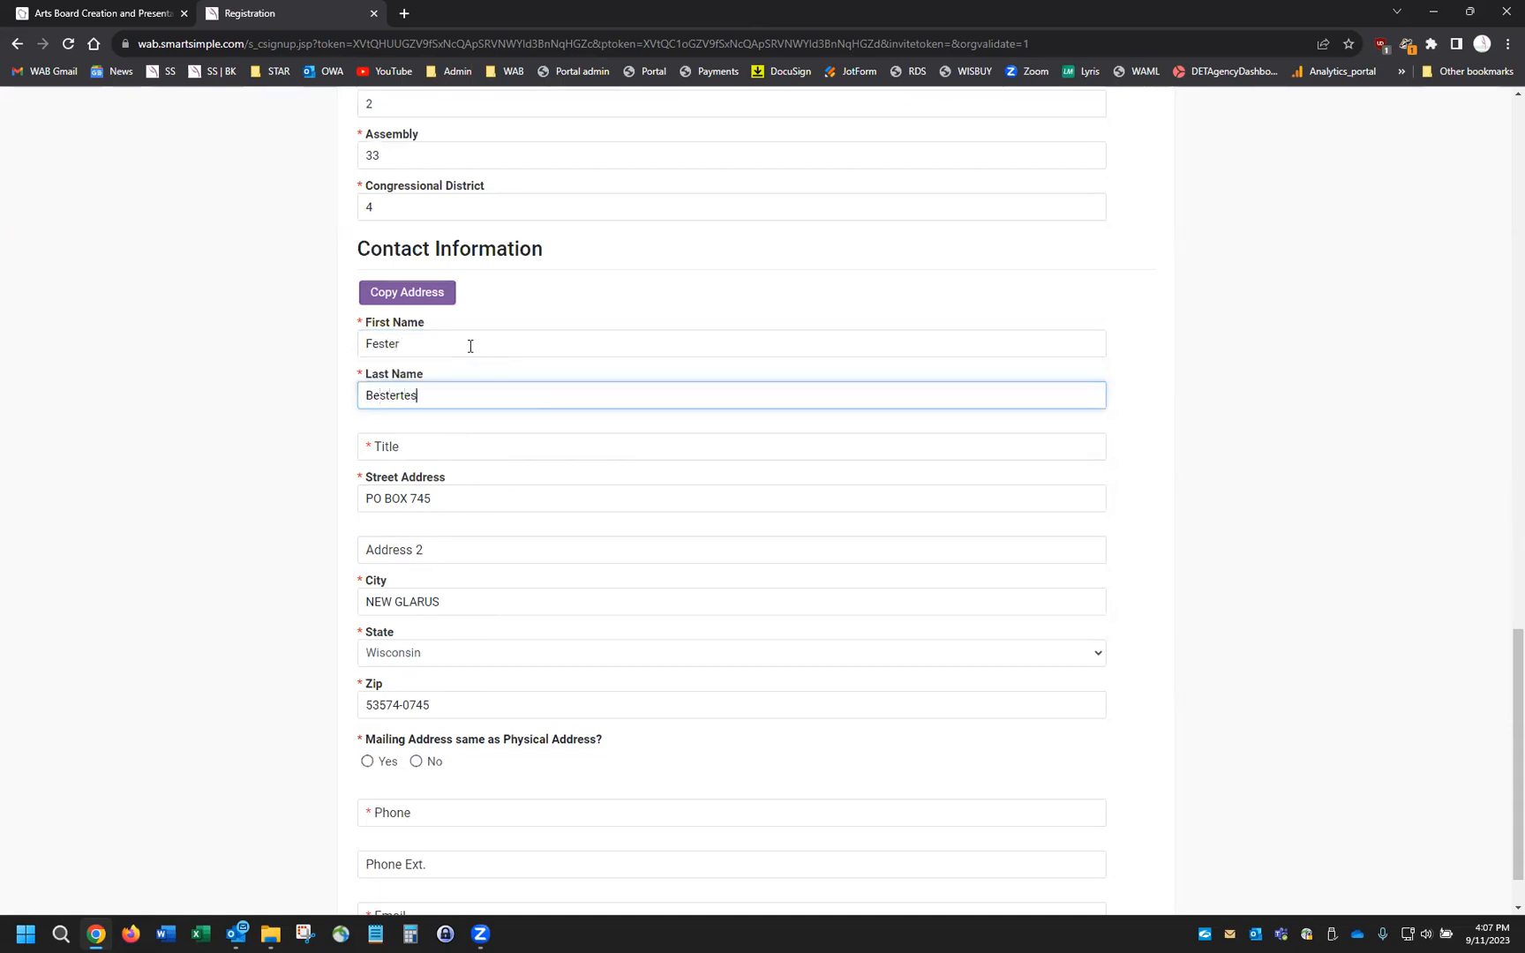
{"action": "left_click", "coordinate": [504, 447]}
{"action": "type", "text": "CFO"}
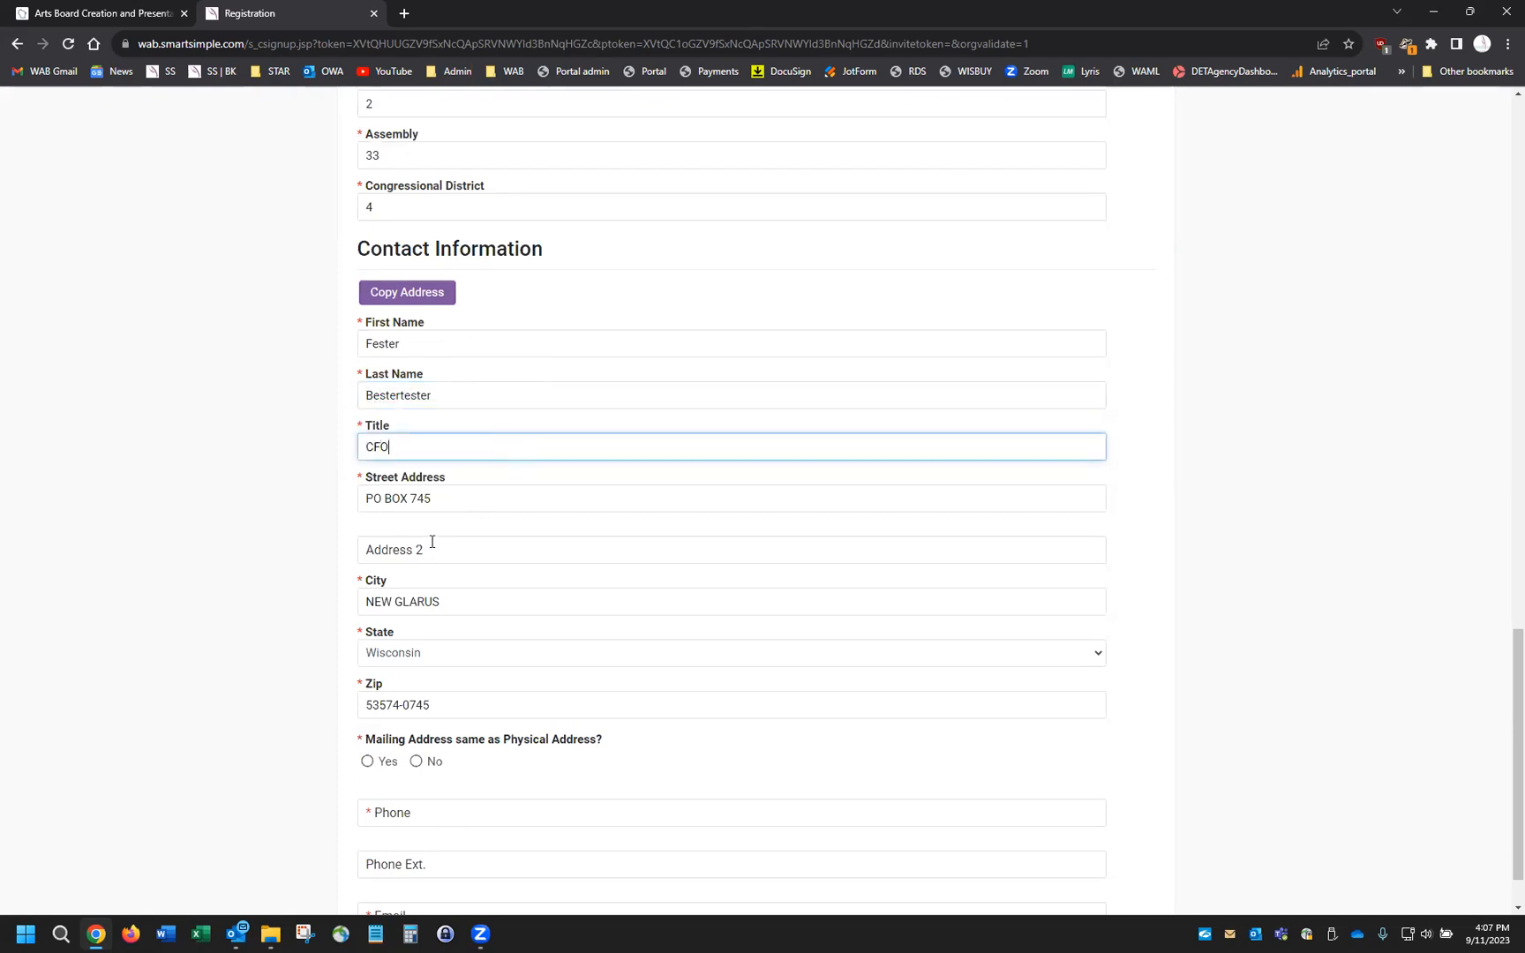
{"action": "scroll", "coordinate": [431, 542], "scroll_direction": "down", "scroll_amount": 1}
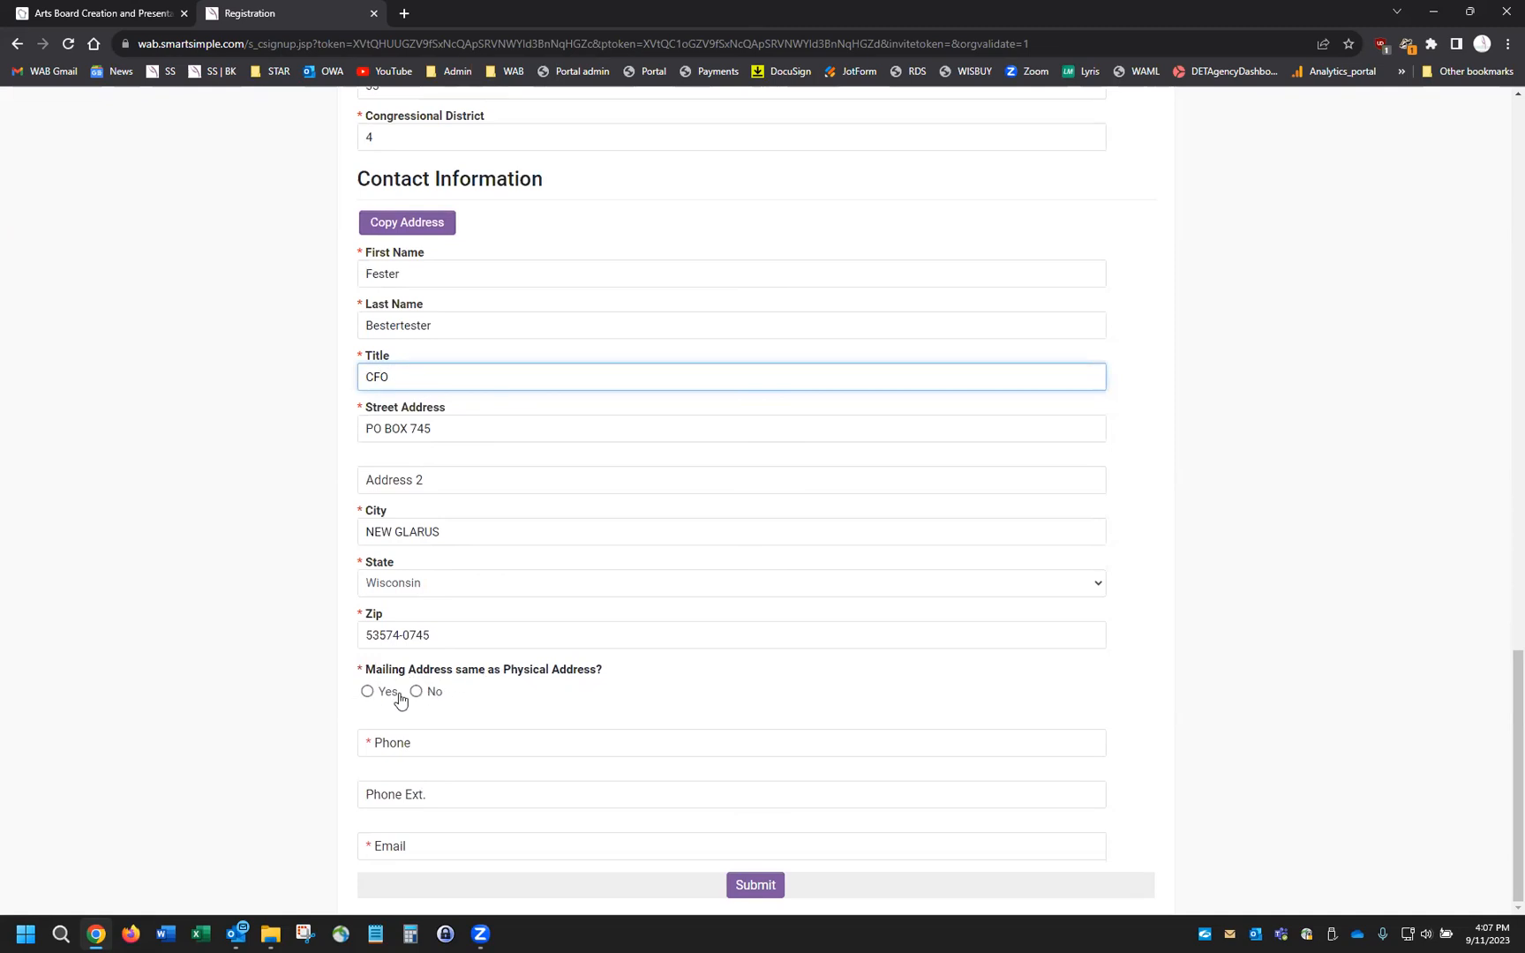
Mark the mailing address as the same as physical and enter the contact's phone number
{"action": "left_click", "coordinate": [368, 694]}
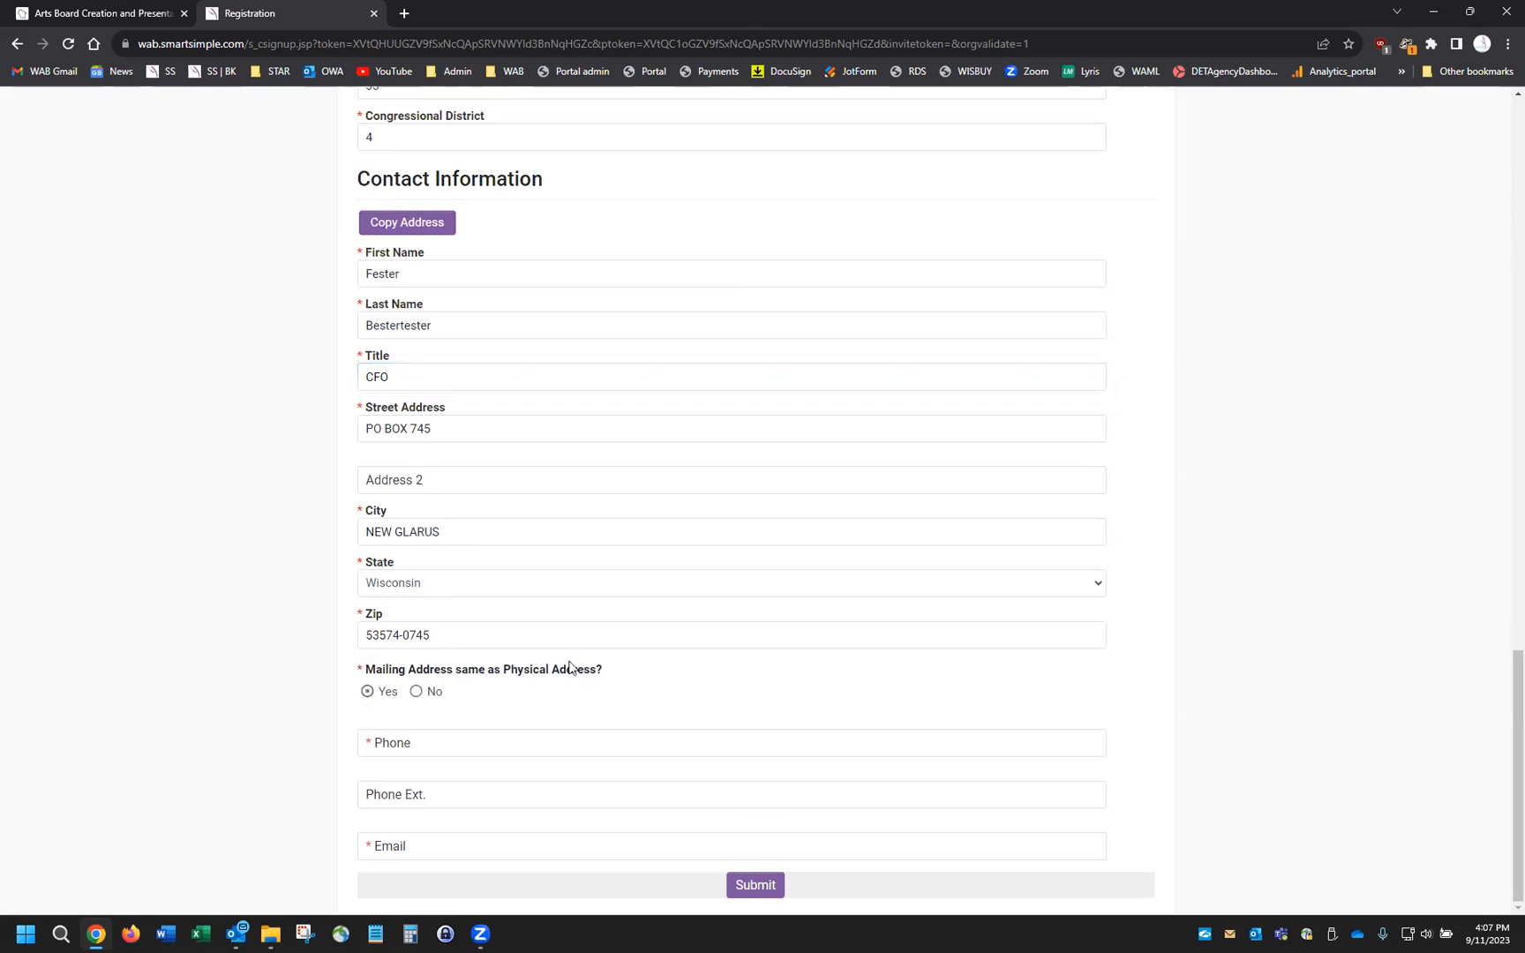
{"action": "left_click", "coordinate": [498, 742]}
{"action": "type", "text": "608-555-8888"}
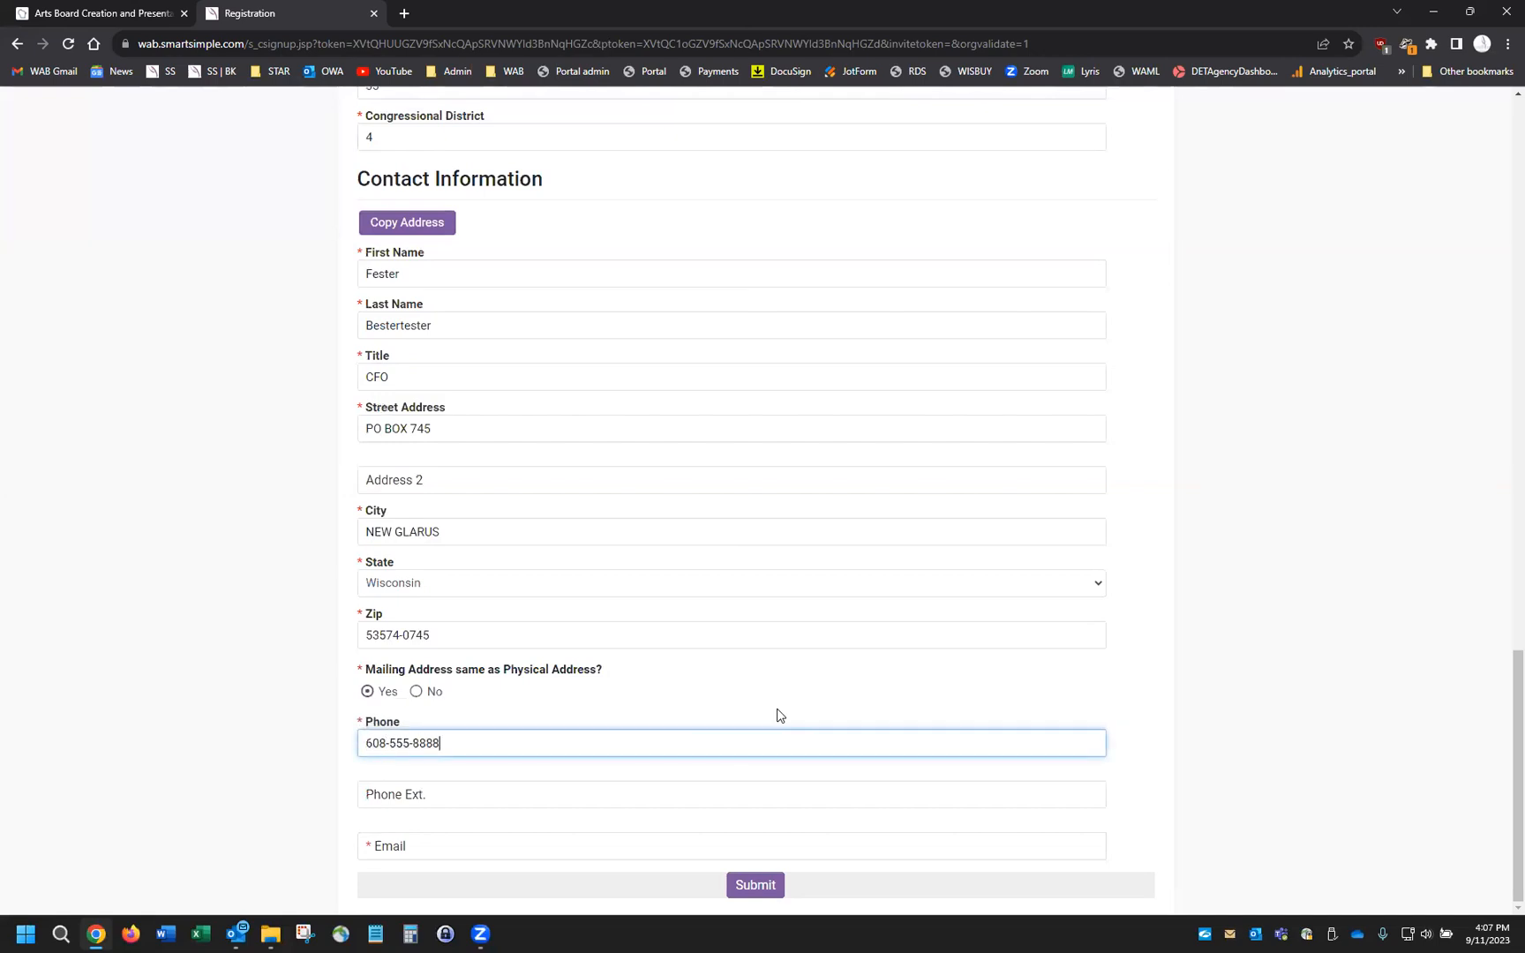
Leave the extension blank, enter the contact's e-mail address, and submit the registration
{"action": "left_click", "coordinate": [502, 792]}
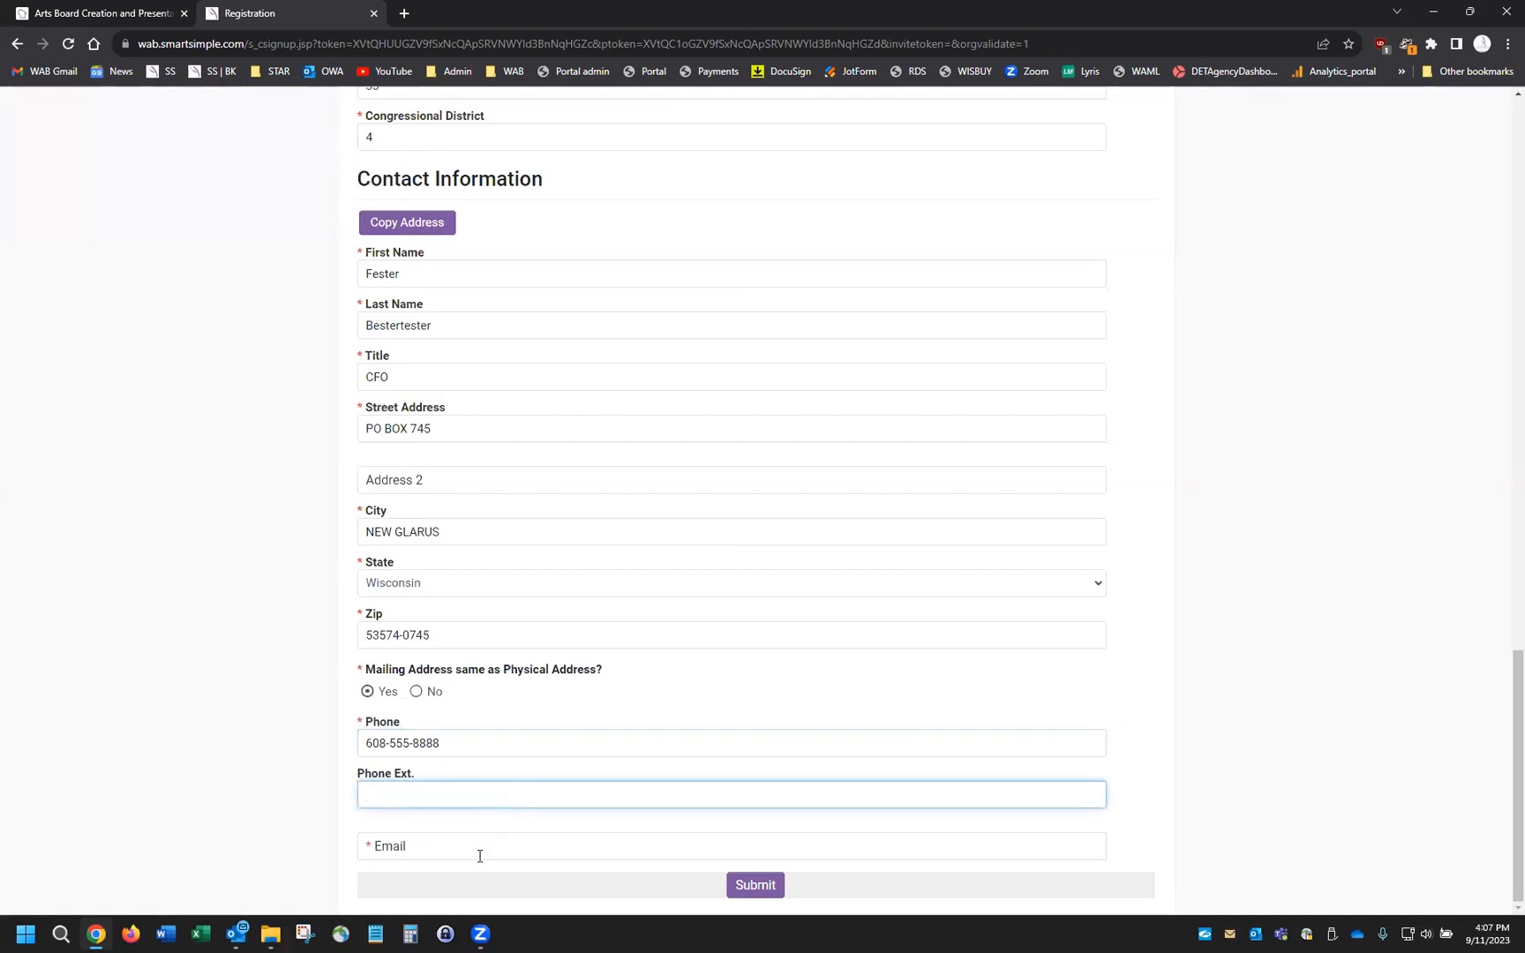
{"action": "left_click", "coordinate": [491, 845]}
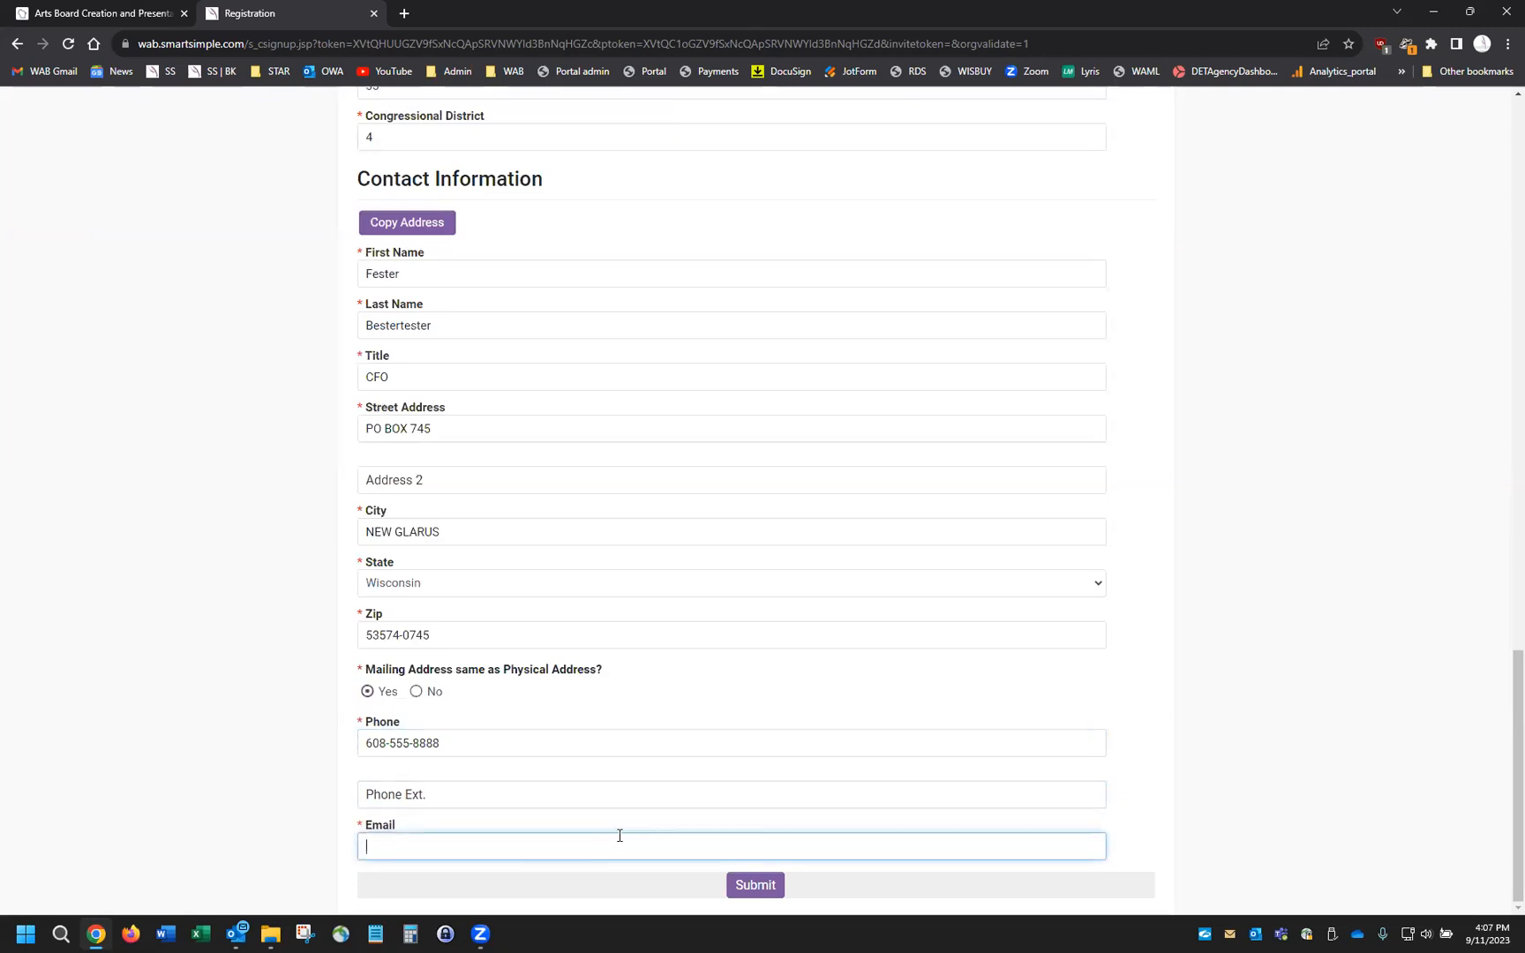
{"action": "type", "text": "fake@fakemail.org"}
{"action": "left_click", "coordinate": [762, 886]}
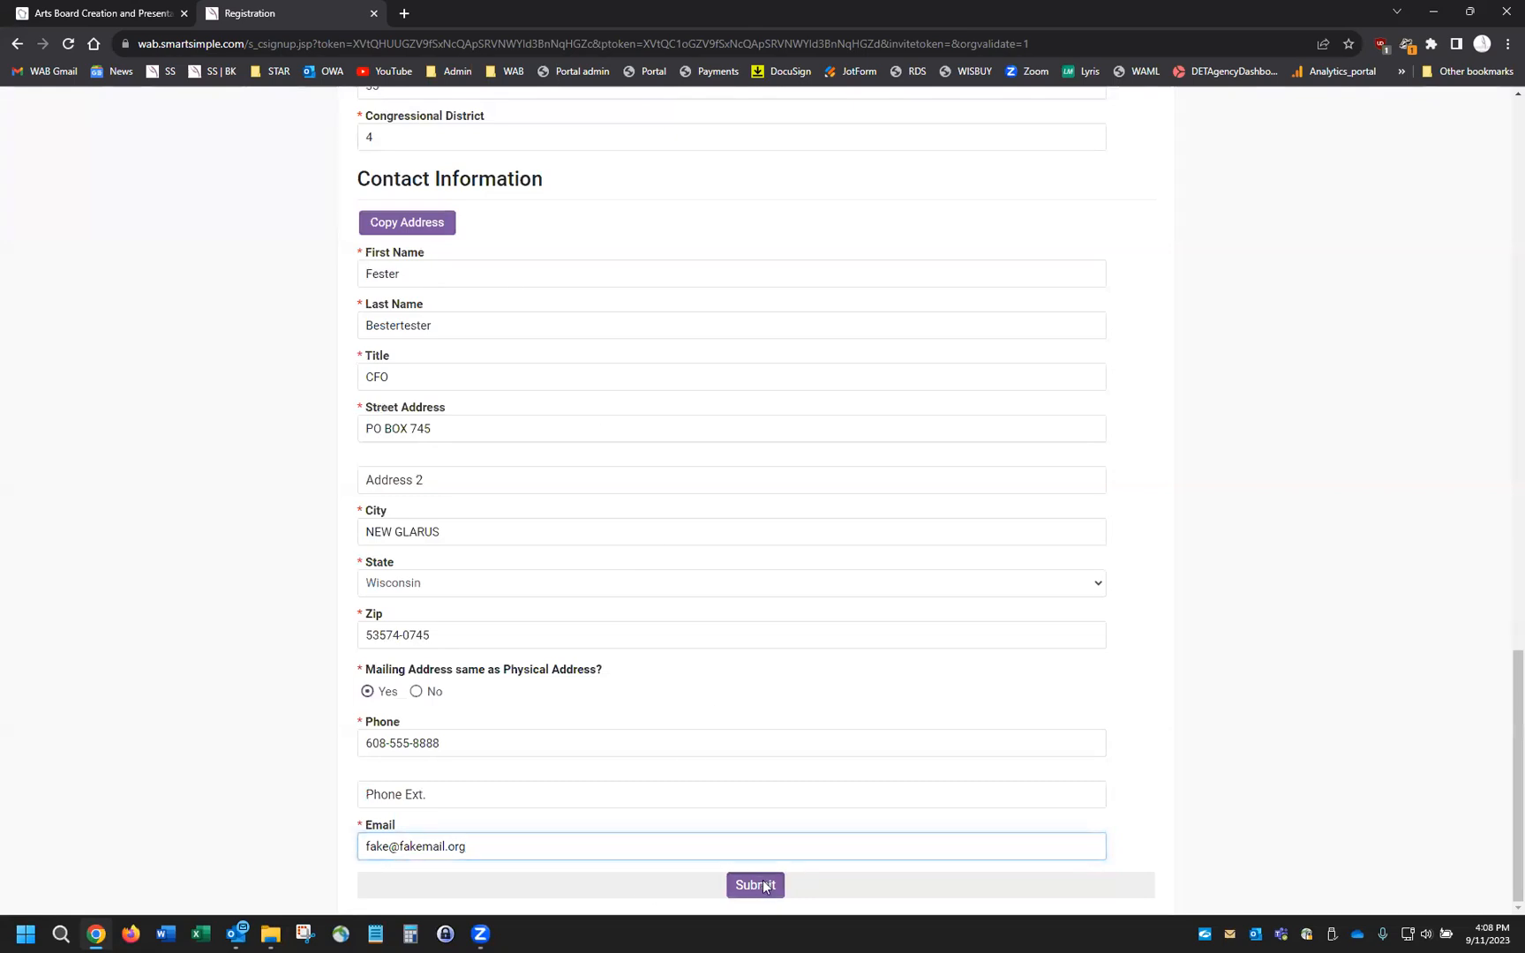